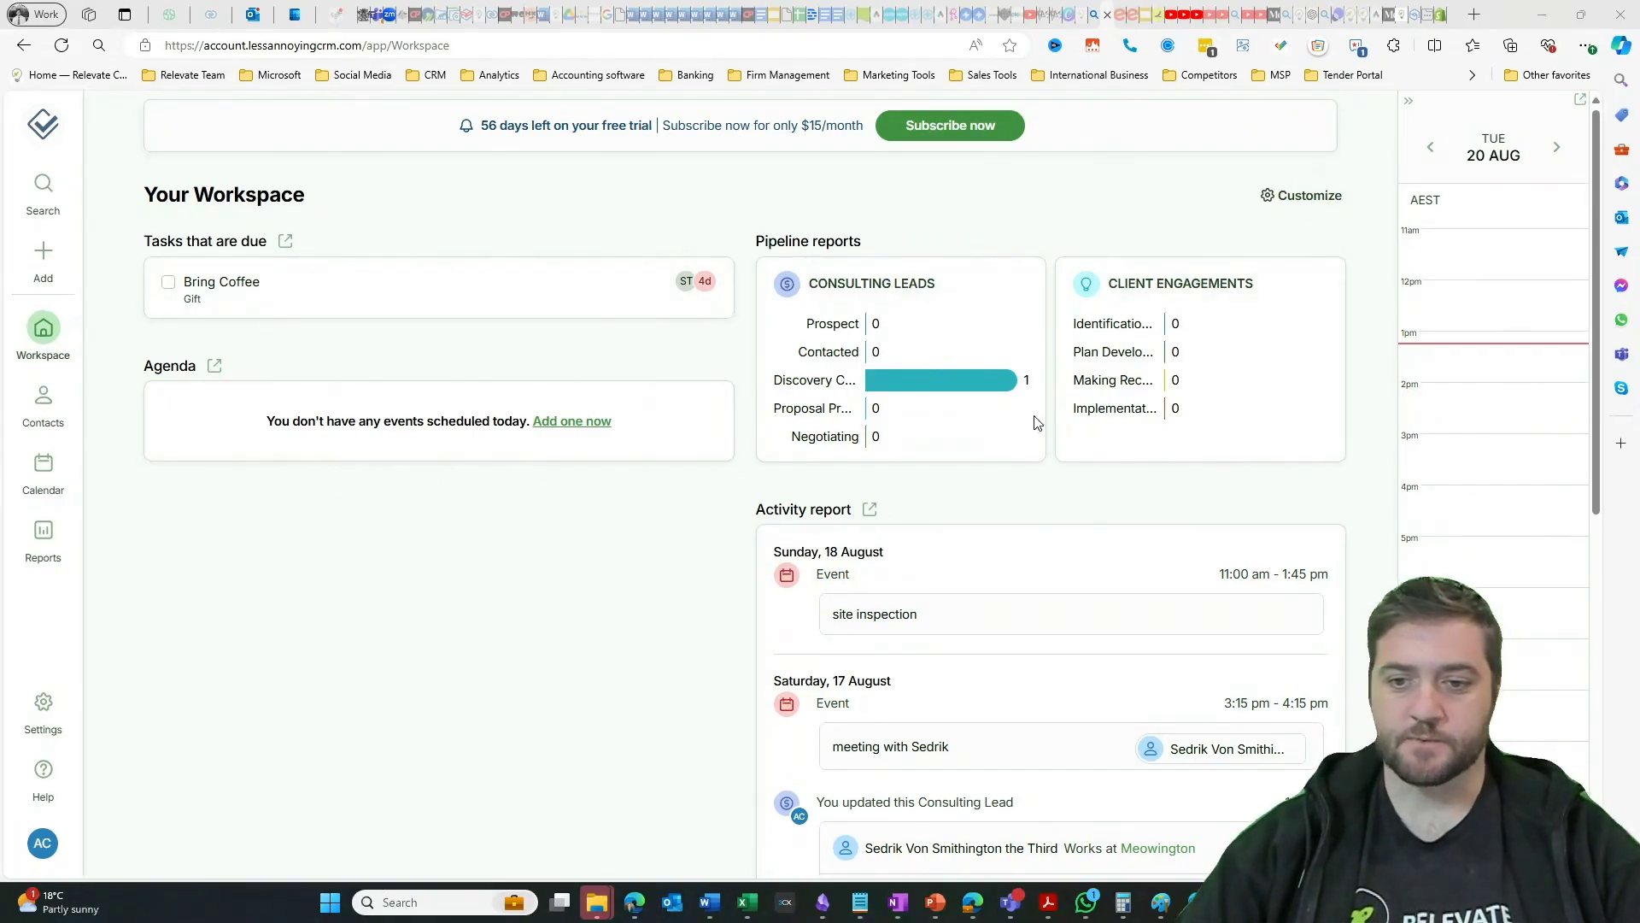
scroll(1025, 426, down, 1)
scroll(1019, 426, down, 2)
scroll(457, 290, up, 2)
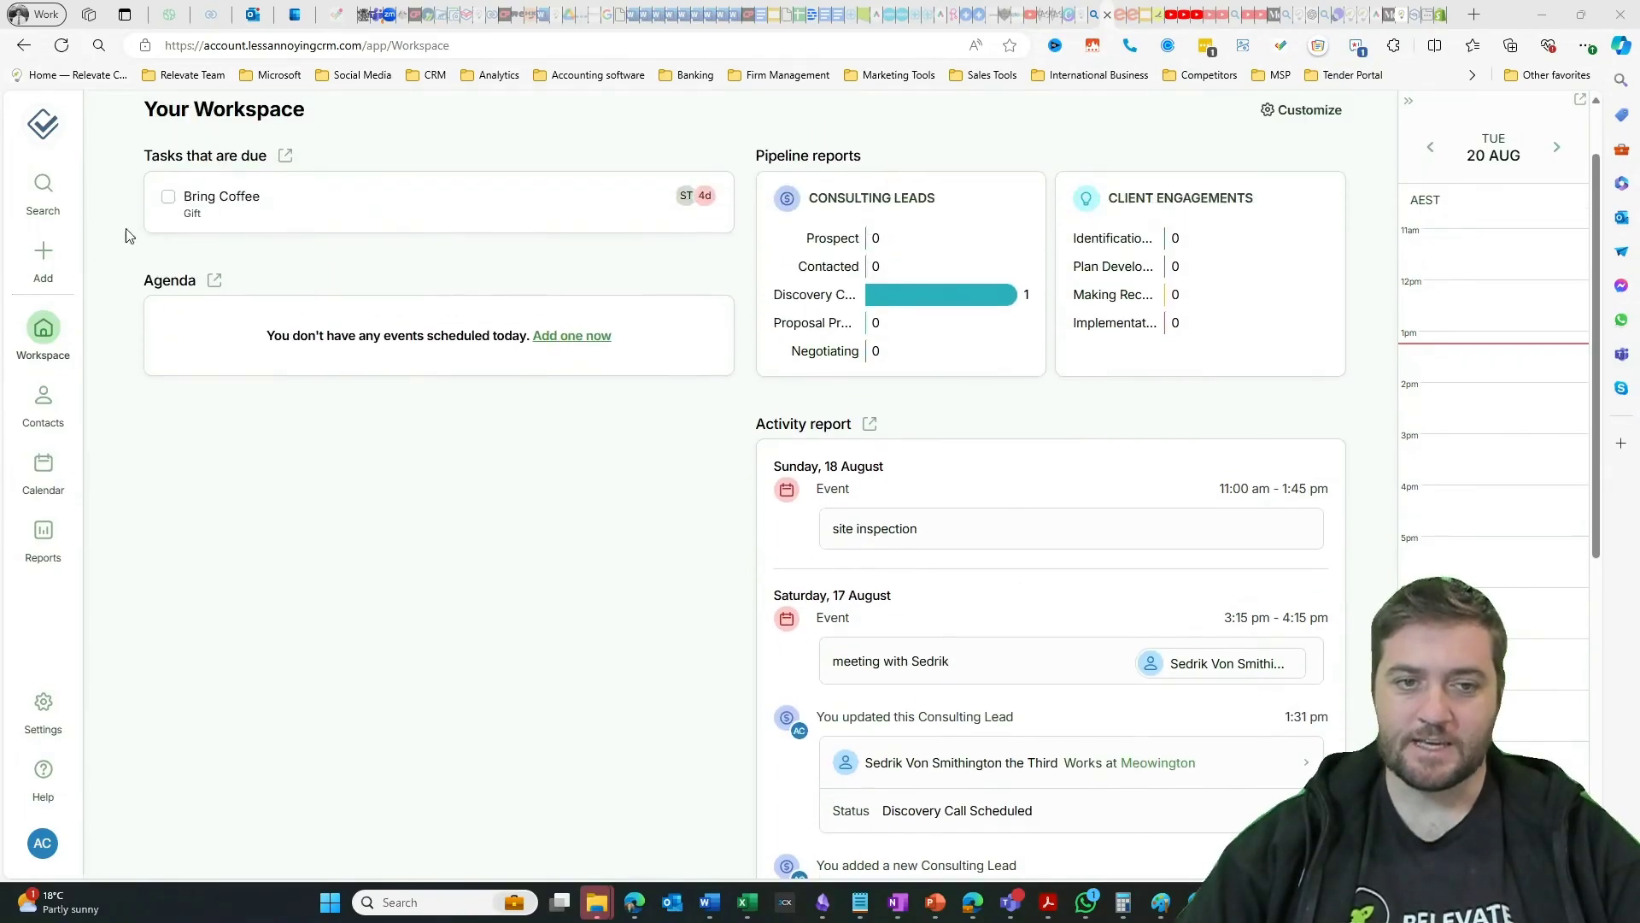
scroll(1029, 513, down, 2)
scroll(1036, 535, up, 3)
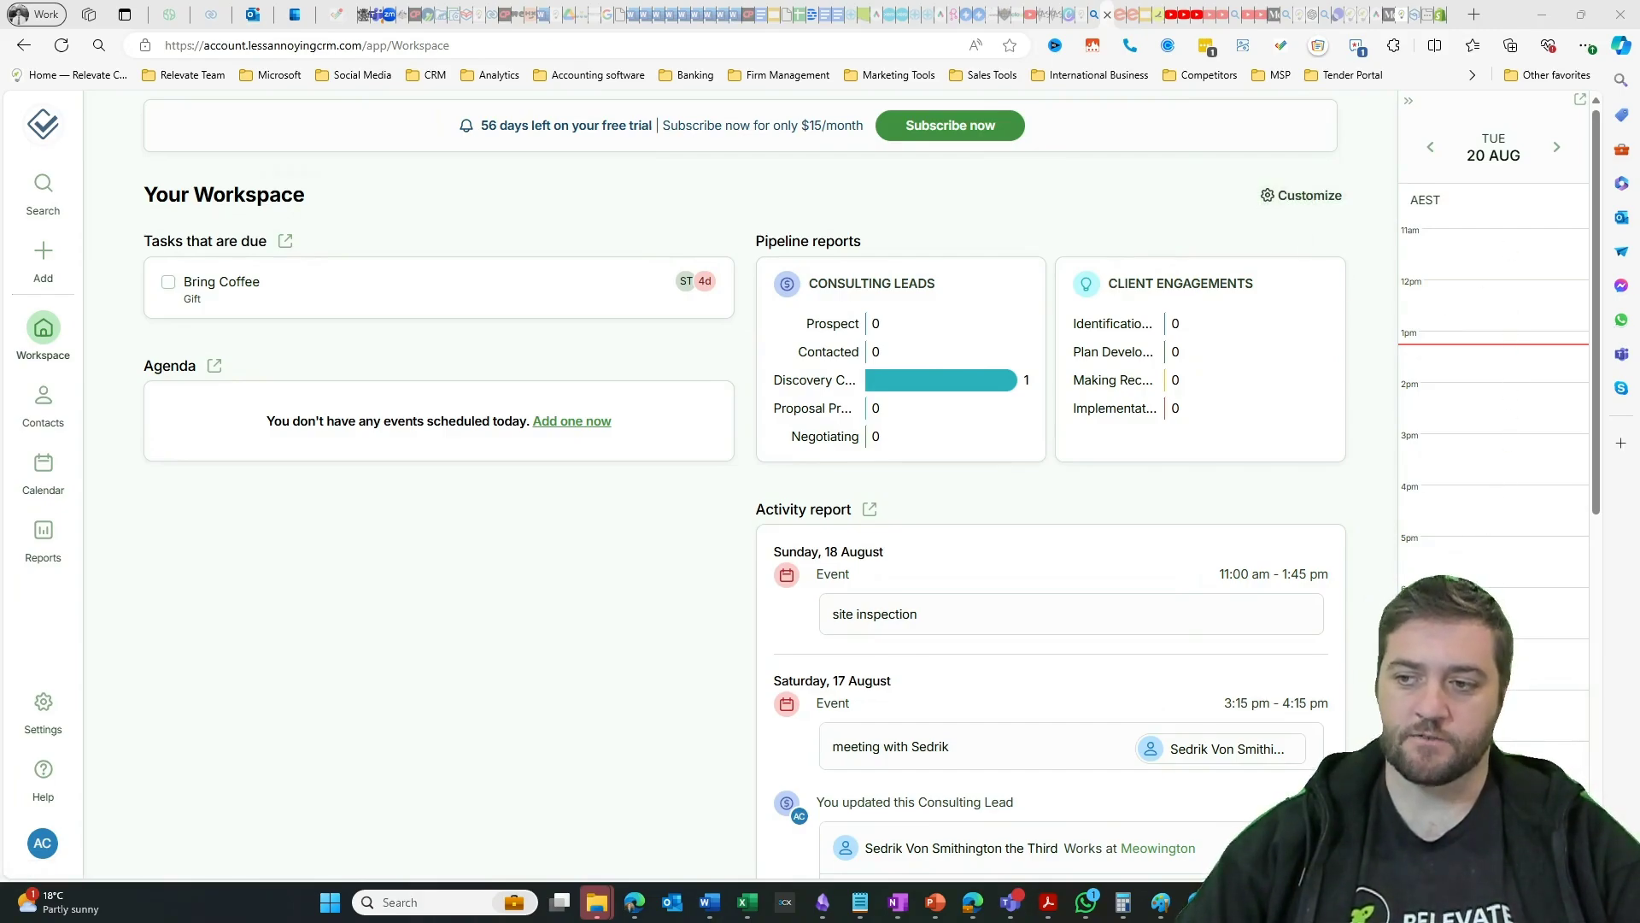
click(1431, 147)
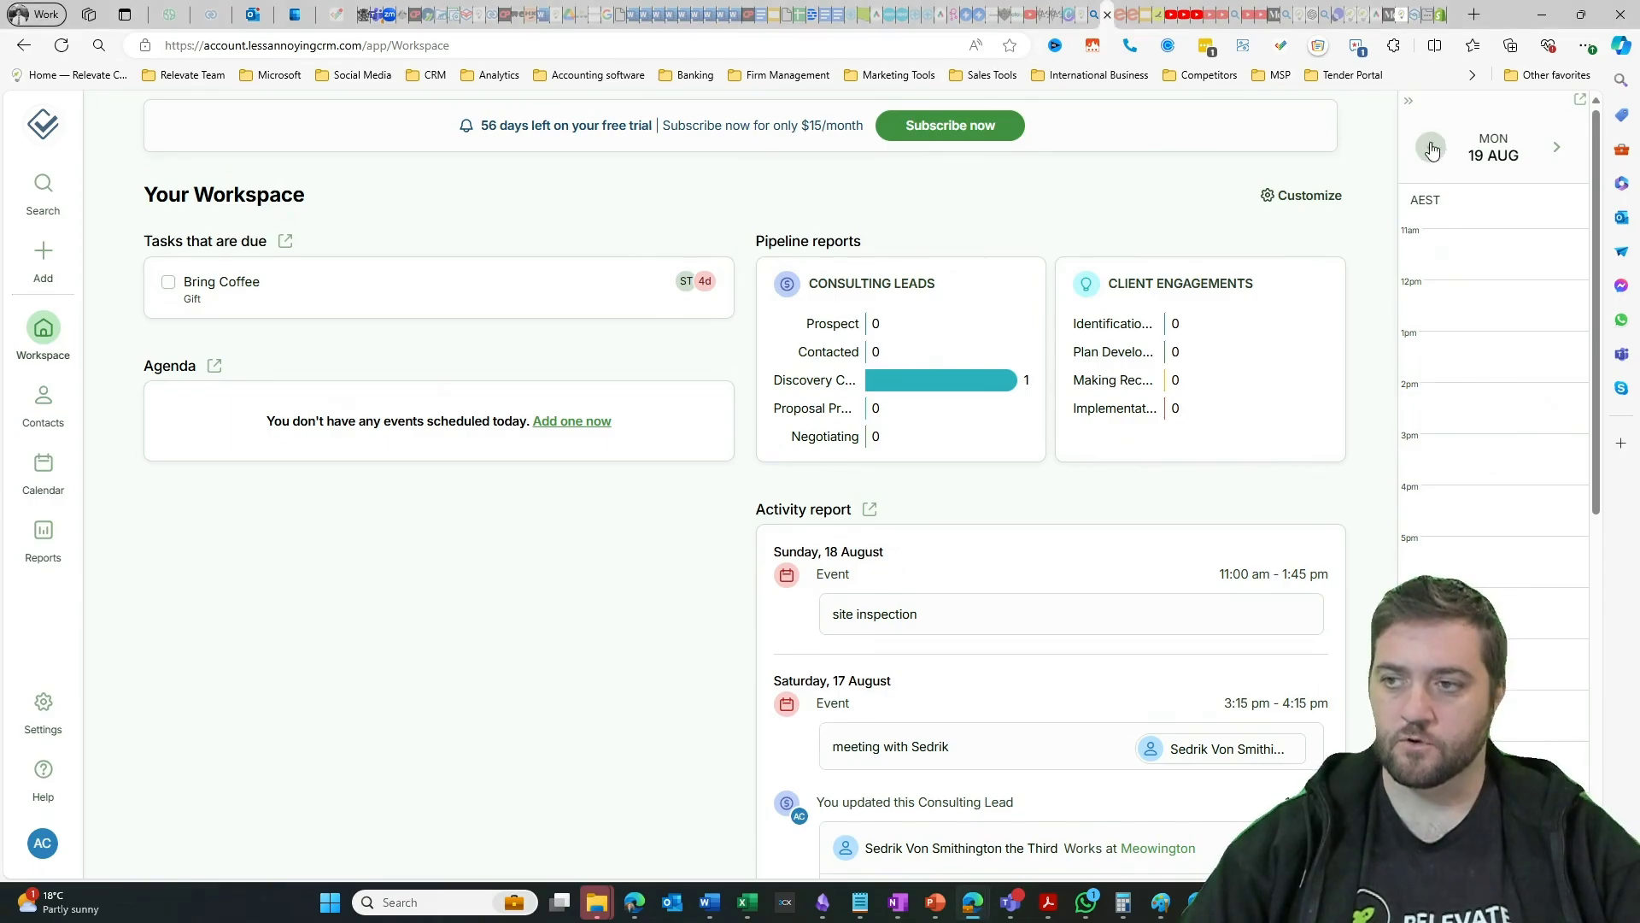
click(1431, 147)
scroll(1479, 513, up, 1)
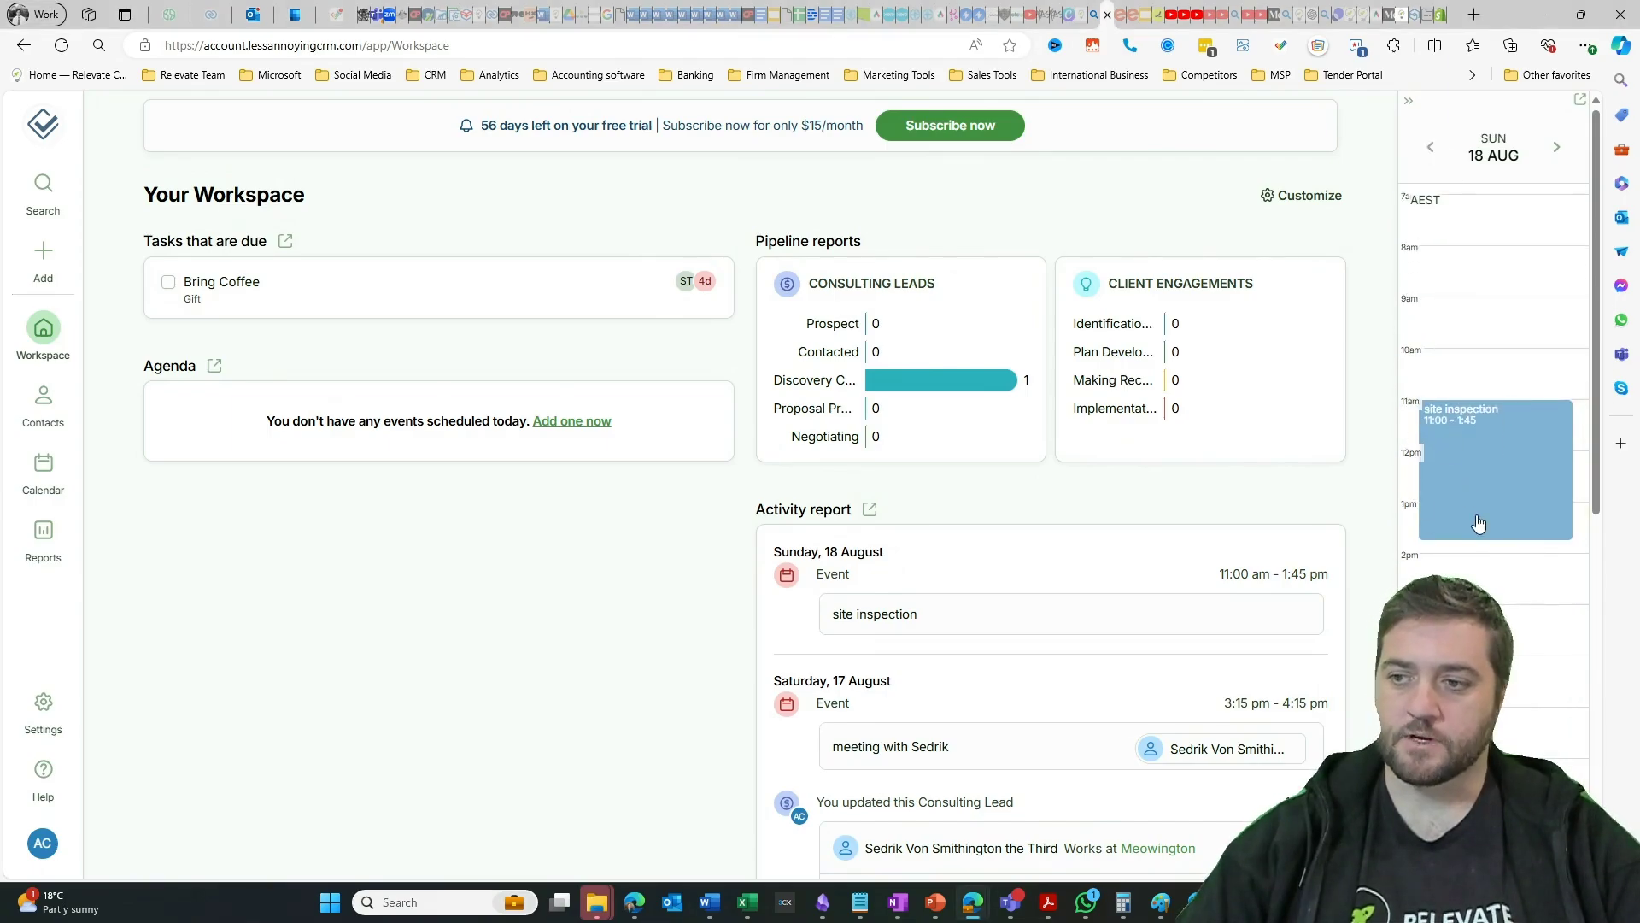
click(1431, 148)
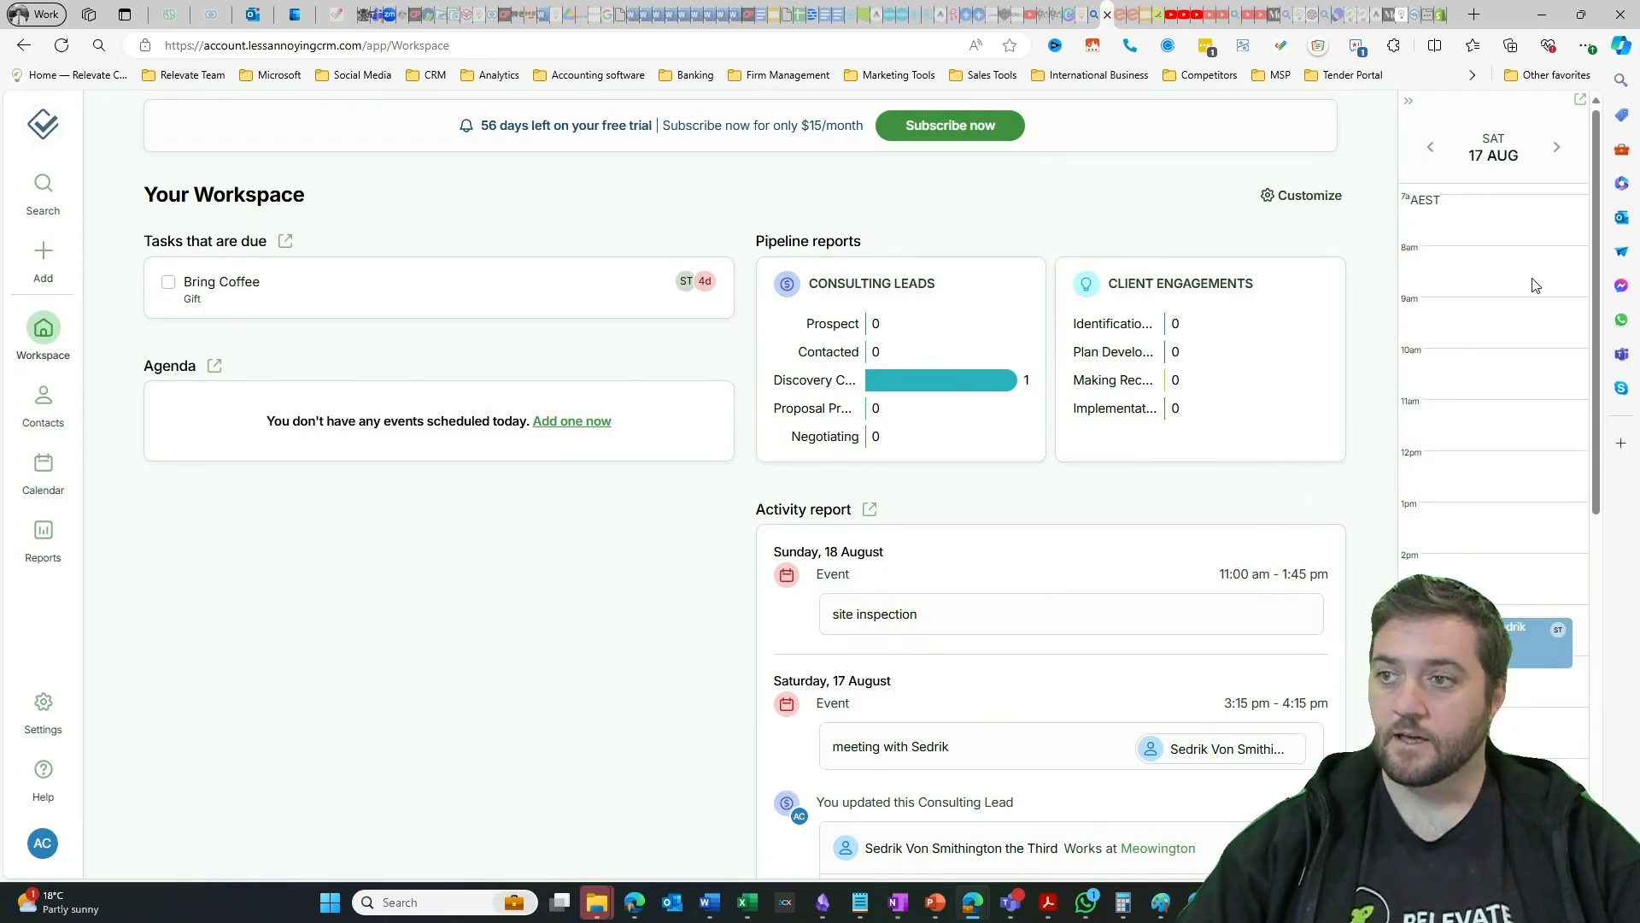
click(1557, 149)
click(1558, 148)
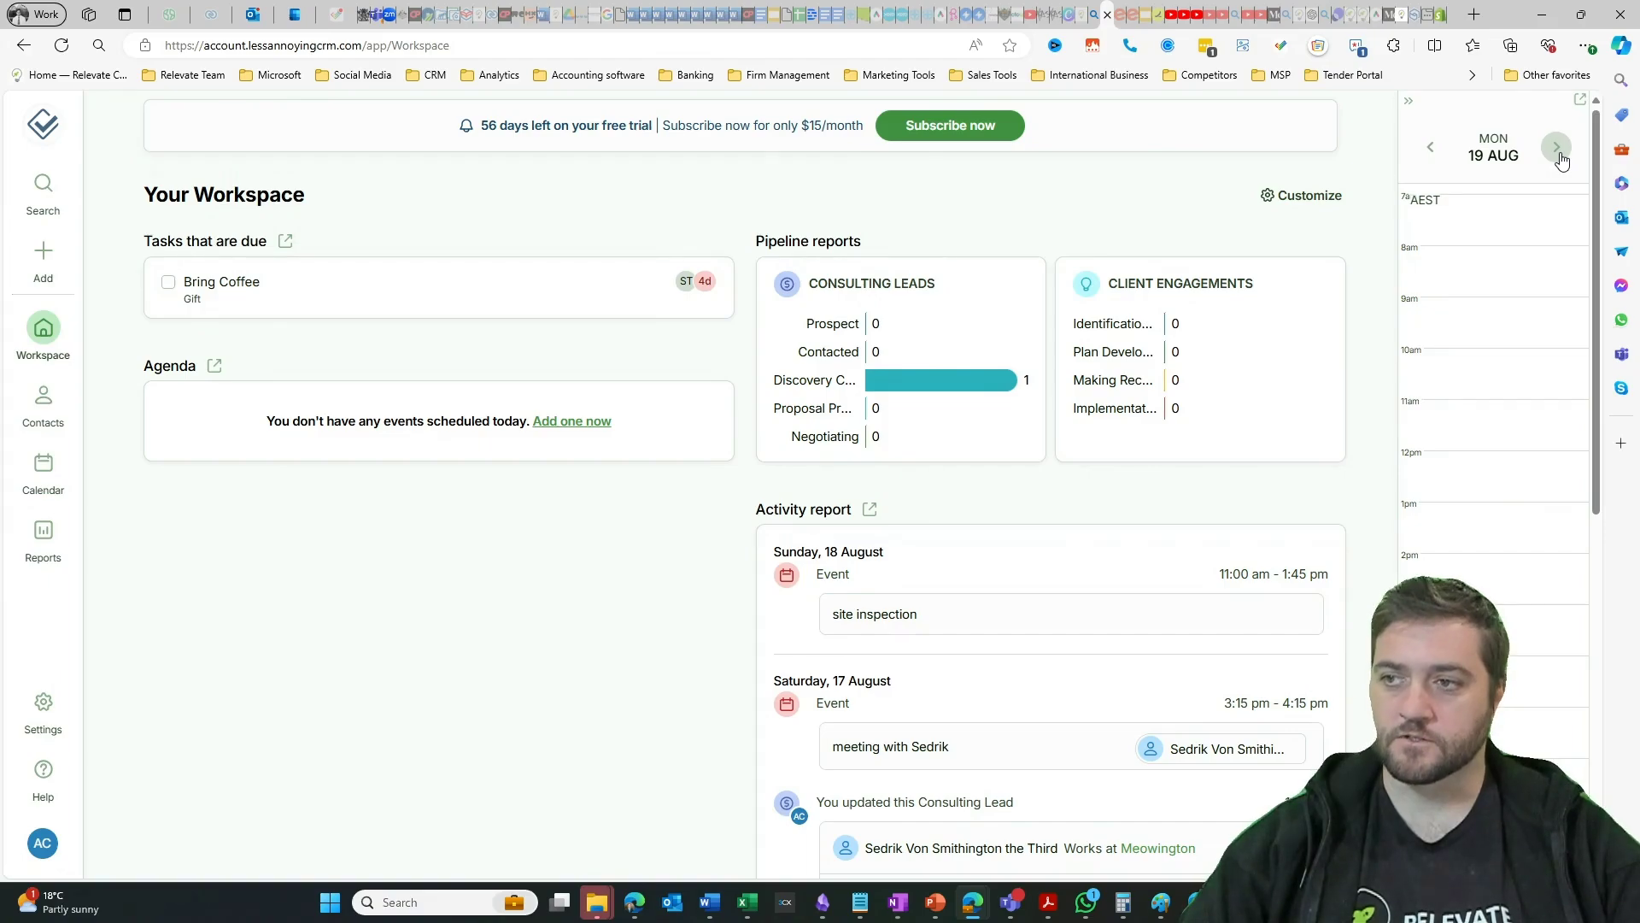
click(1557, 149)
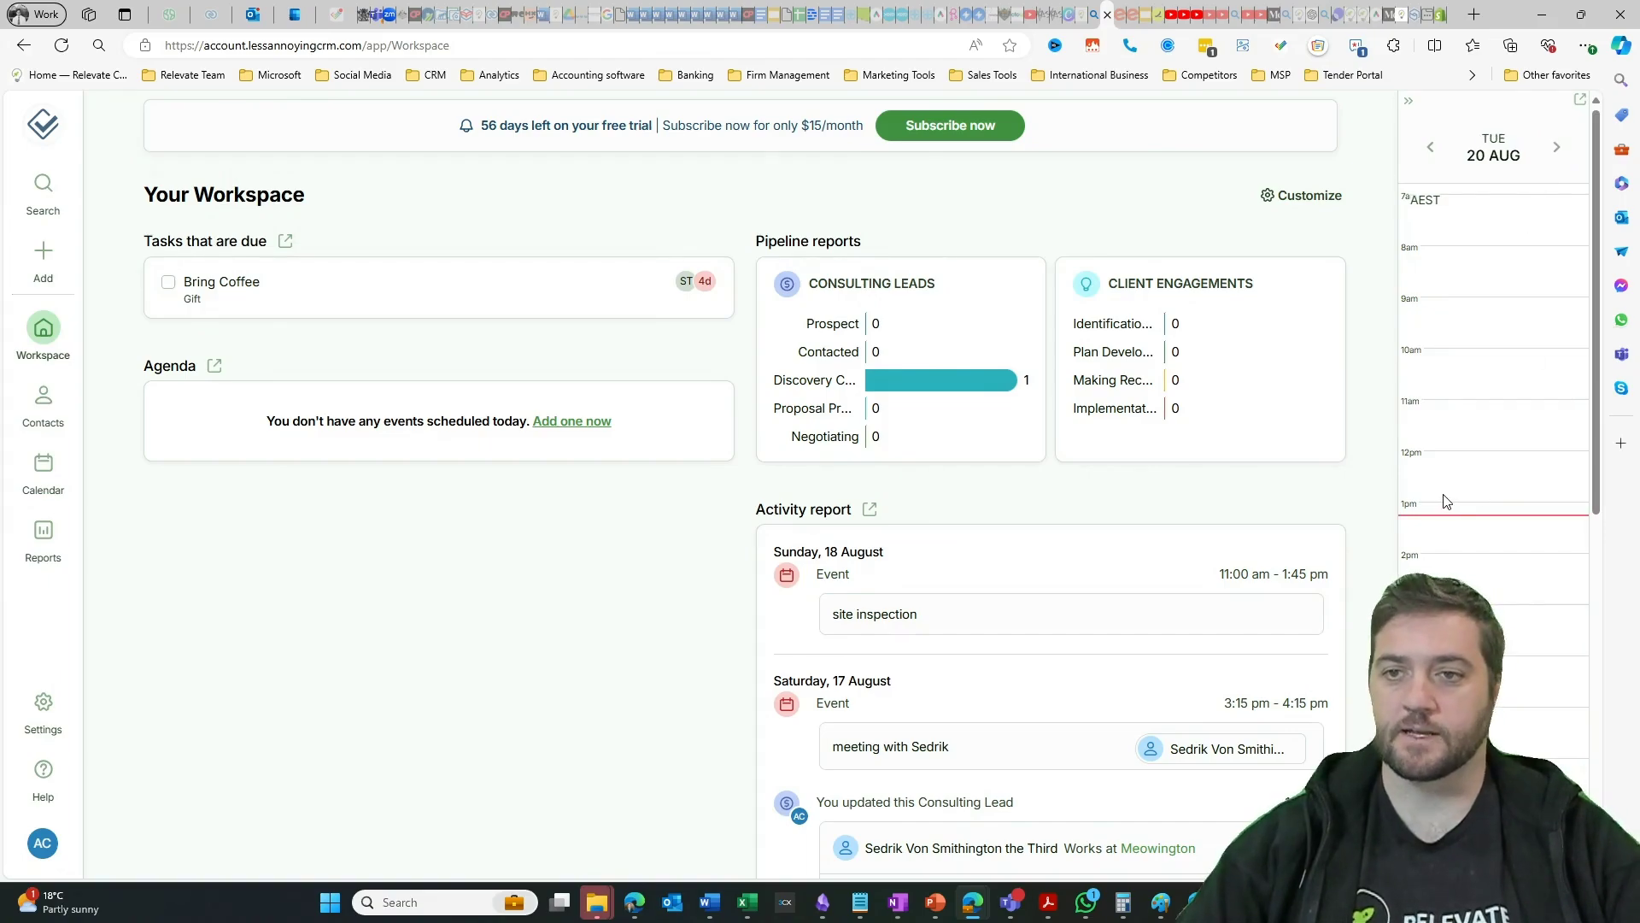
Enter workspace customization mode and preview the new-widget choices without adding one.
click(1307, 199)
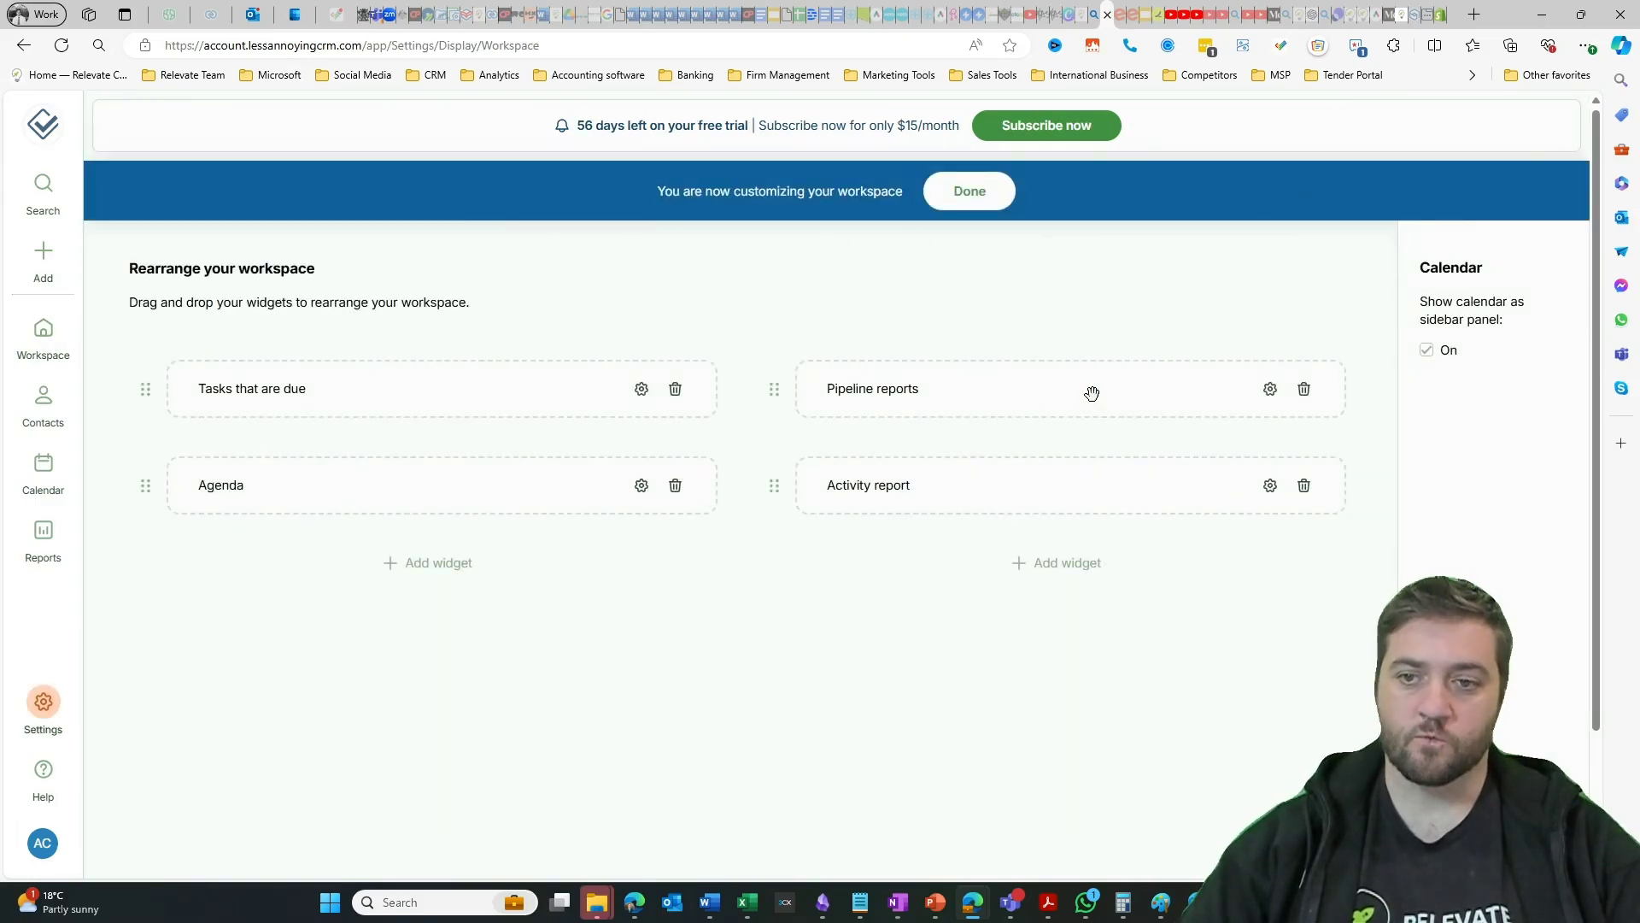
click(448, 566)
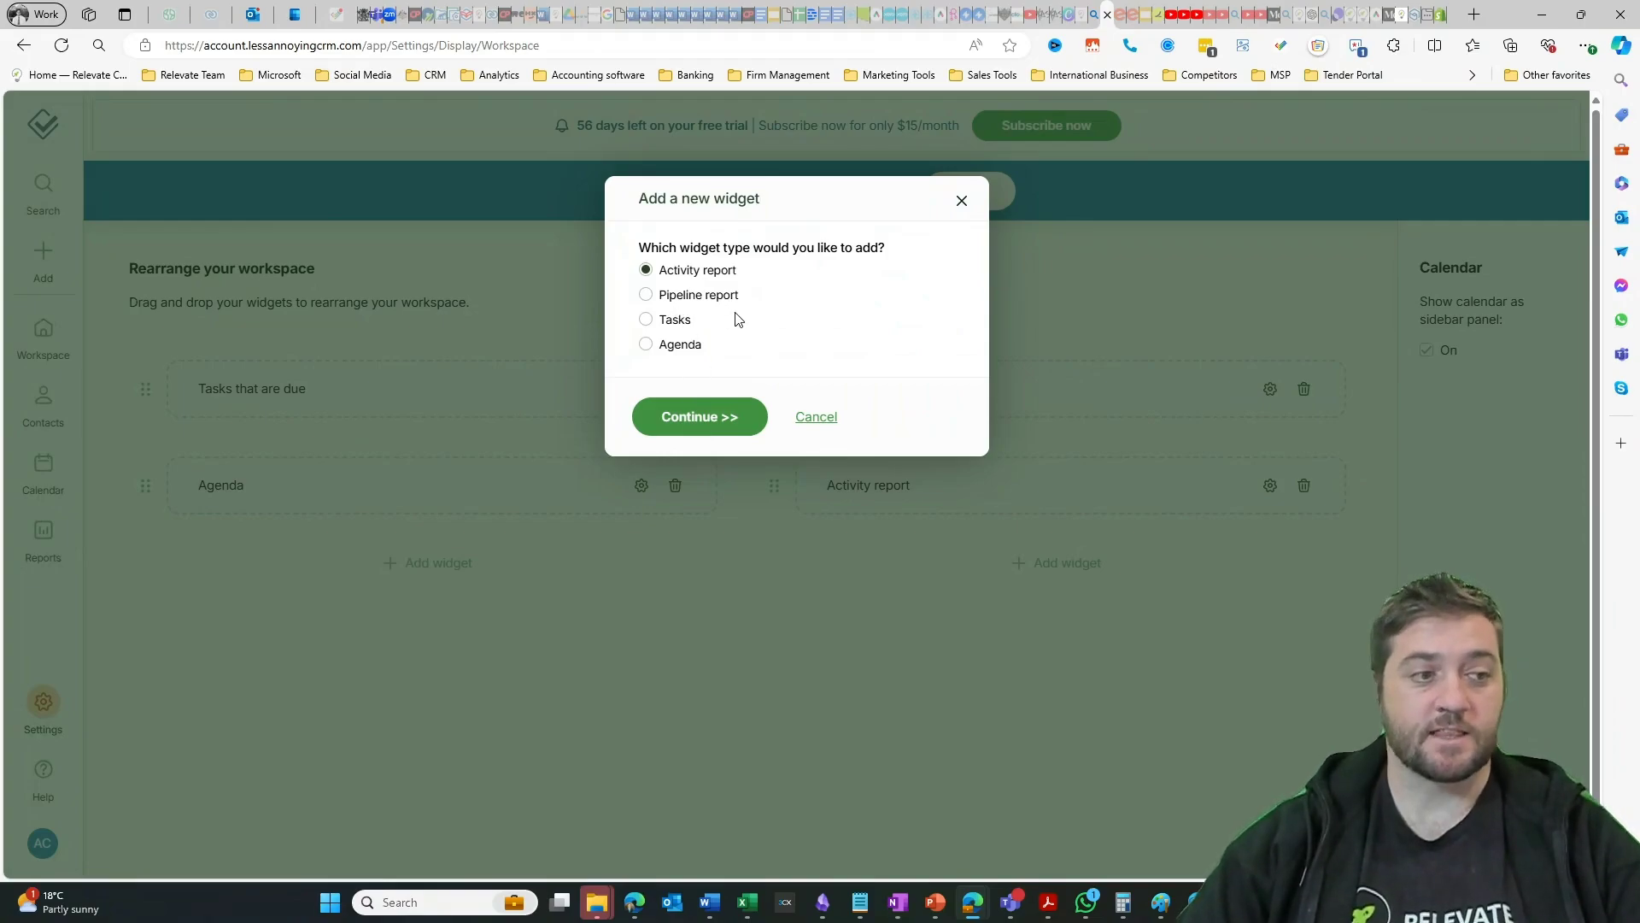
click(963, 203)
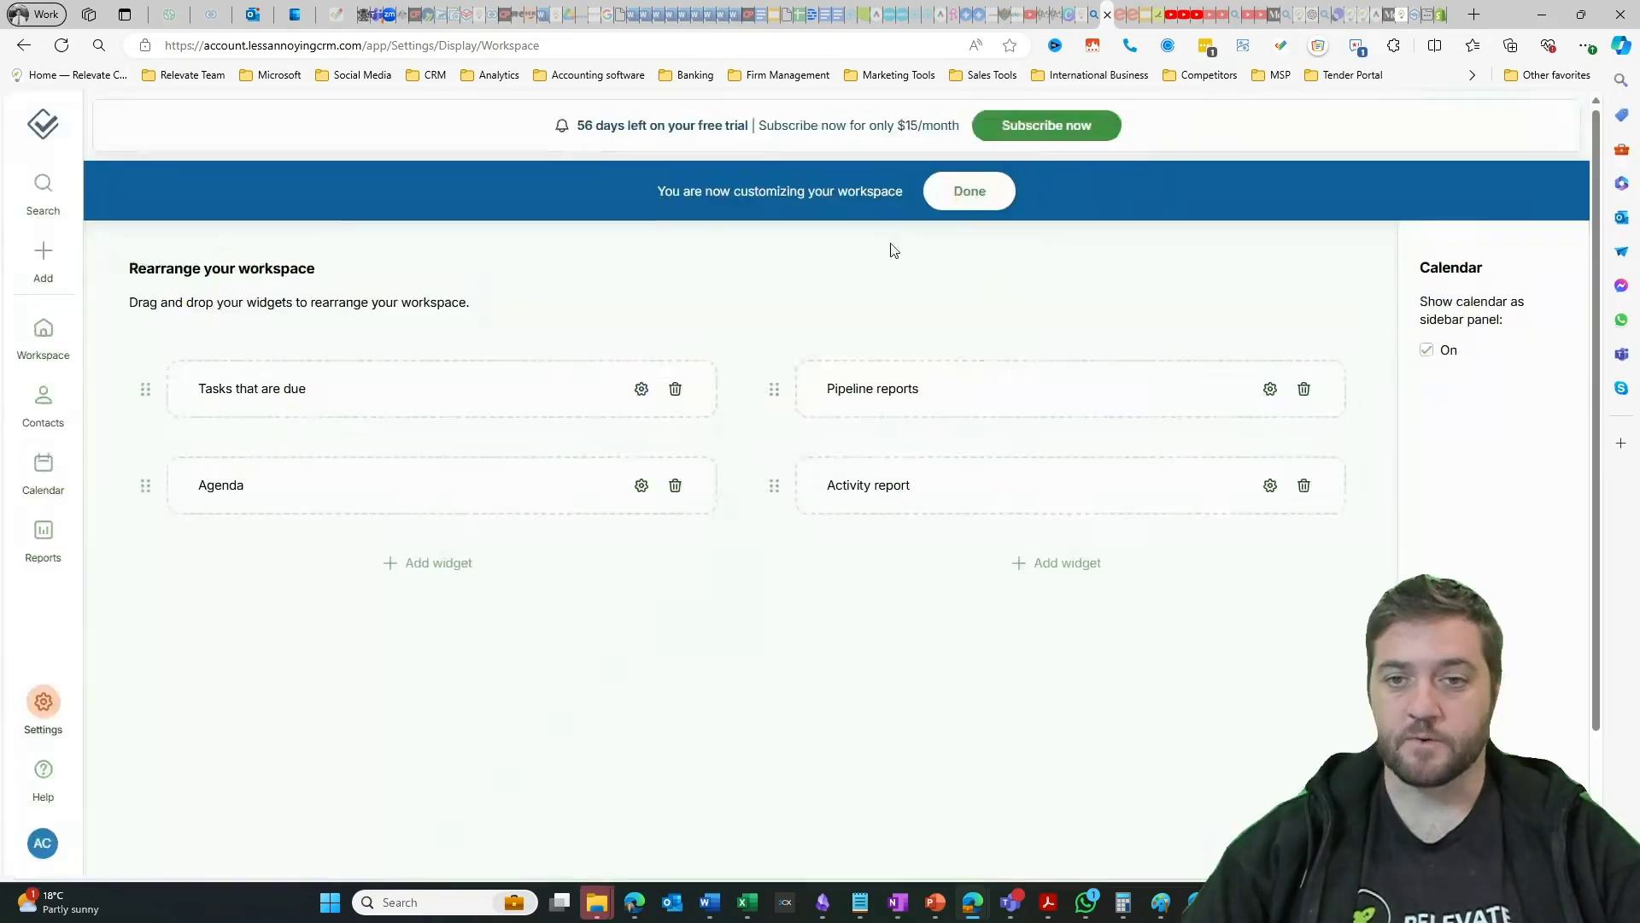
Switch the Tasks widget to Expanded display, save it, and drag Pipeline reports below Activity report.
click(642, 390)
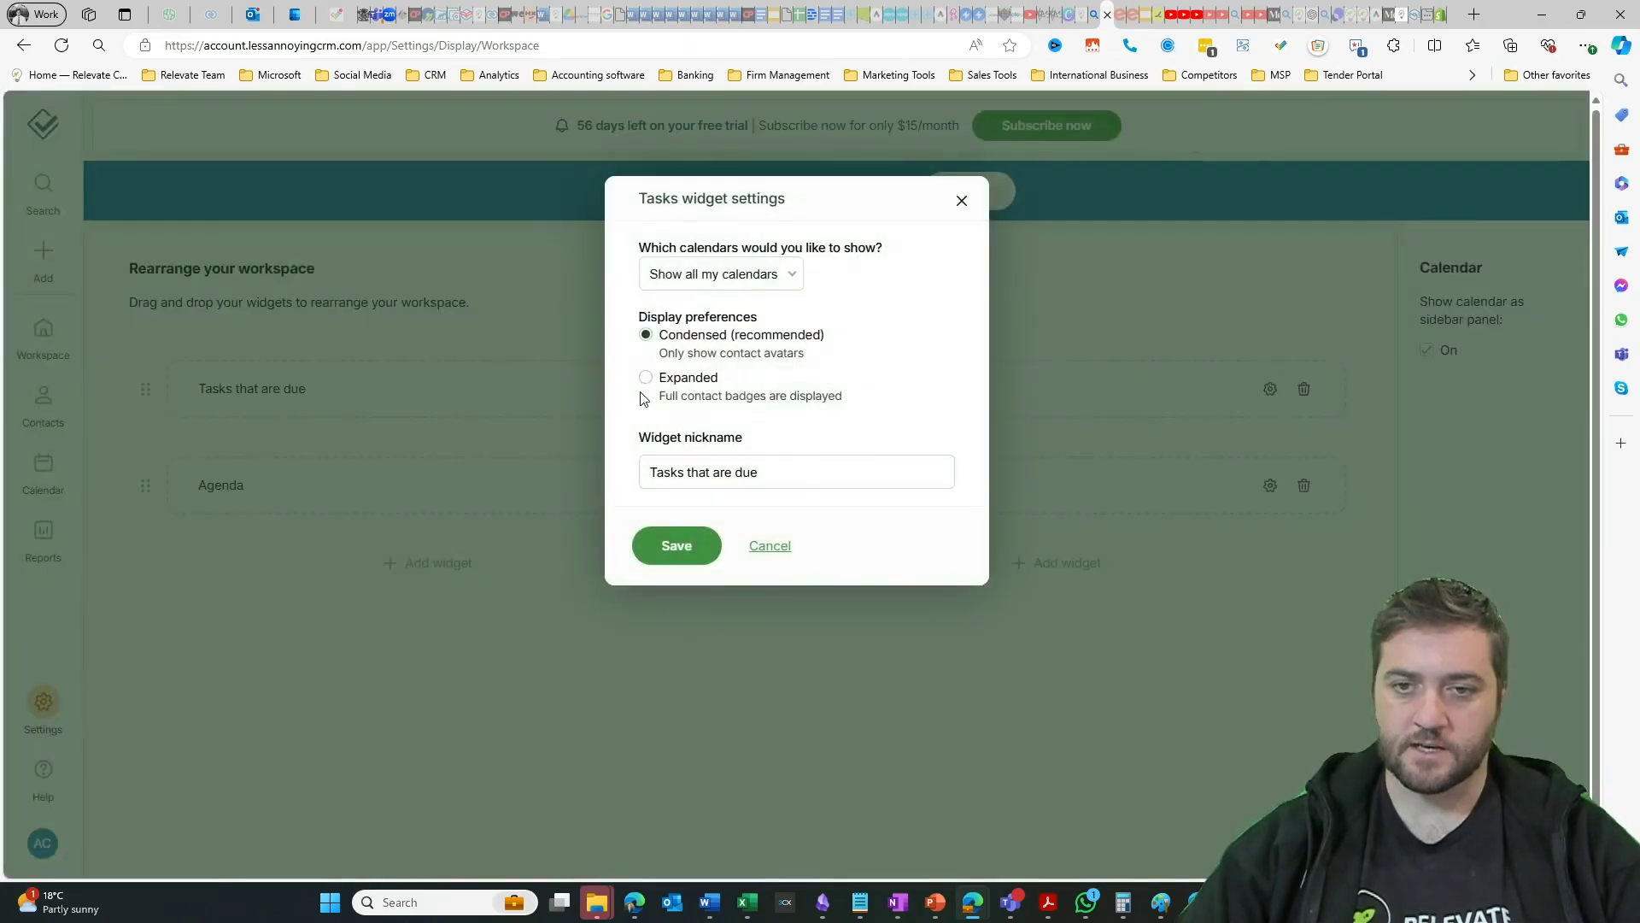
click(740, 279)
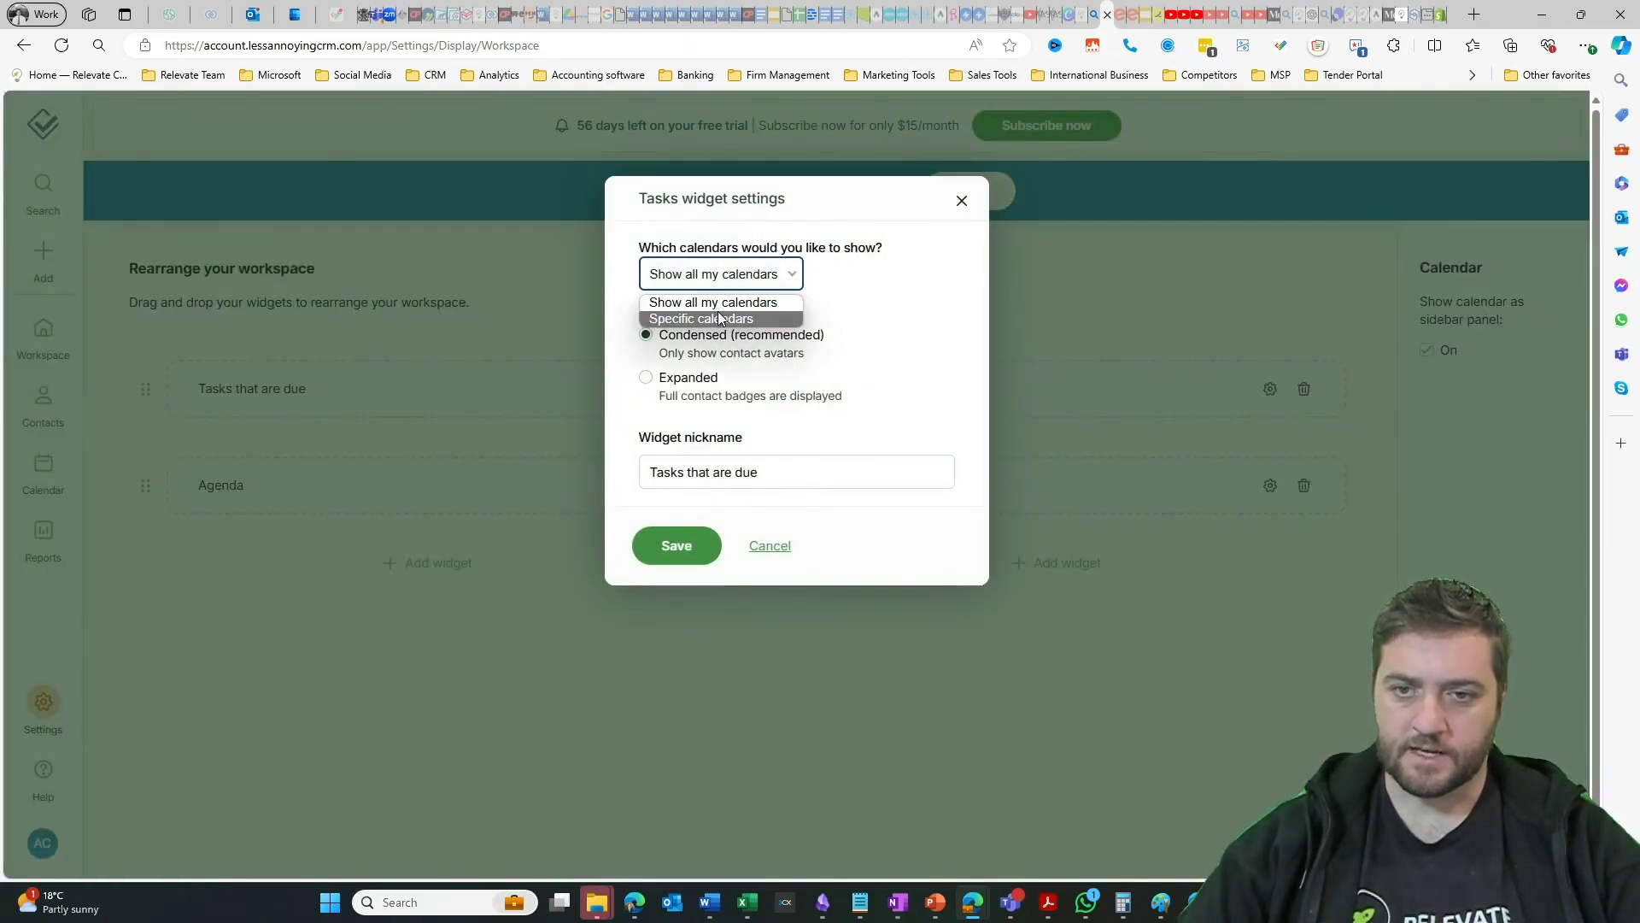
click(897, 318)
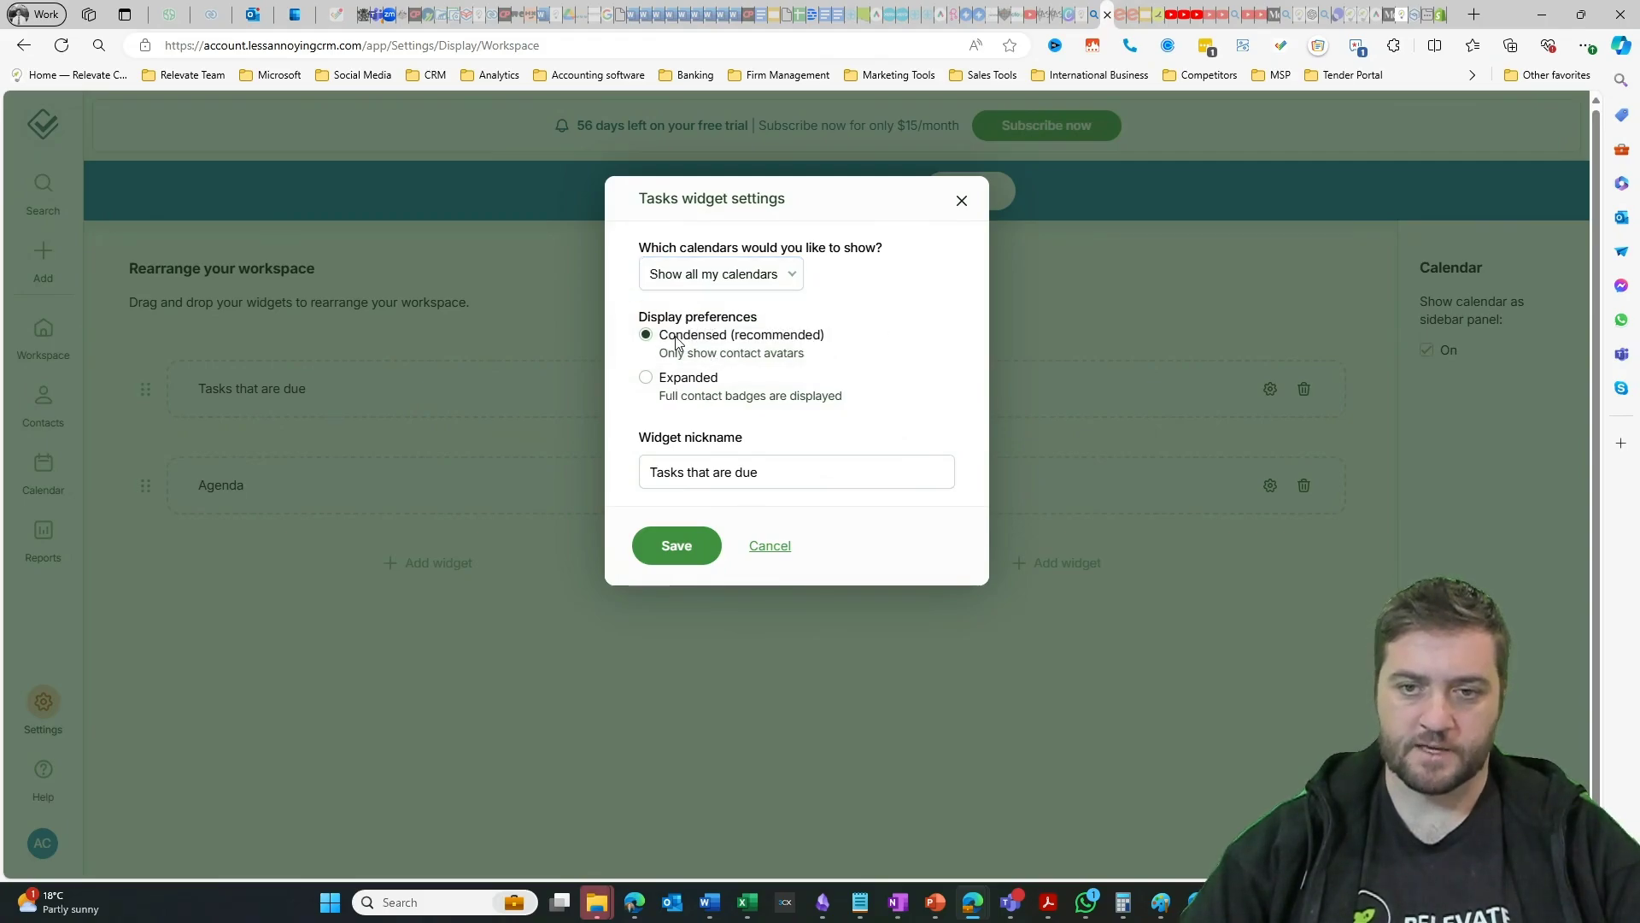
click(647, 381)
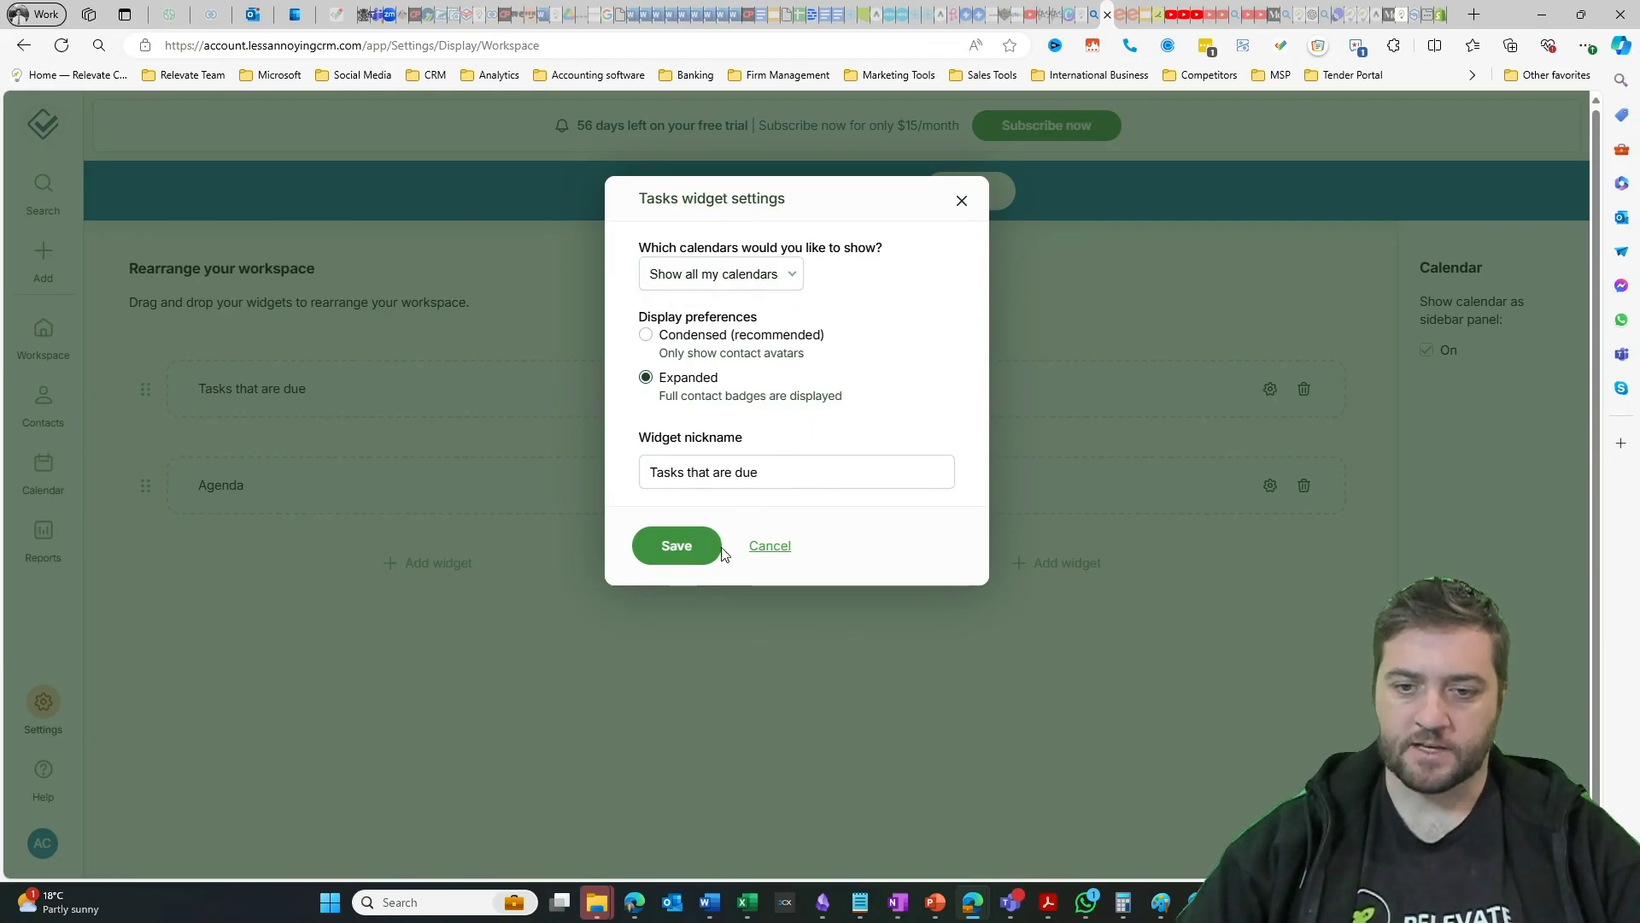
click(681, 552)
drag(782, 393, 939, 504)
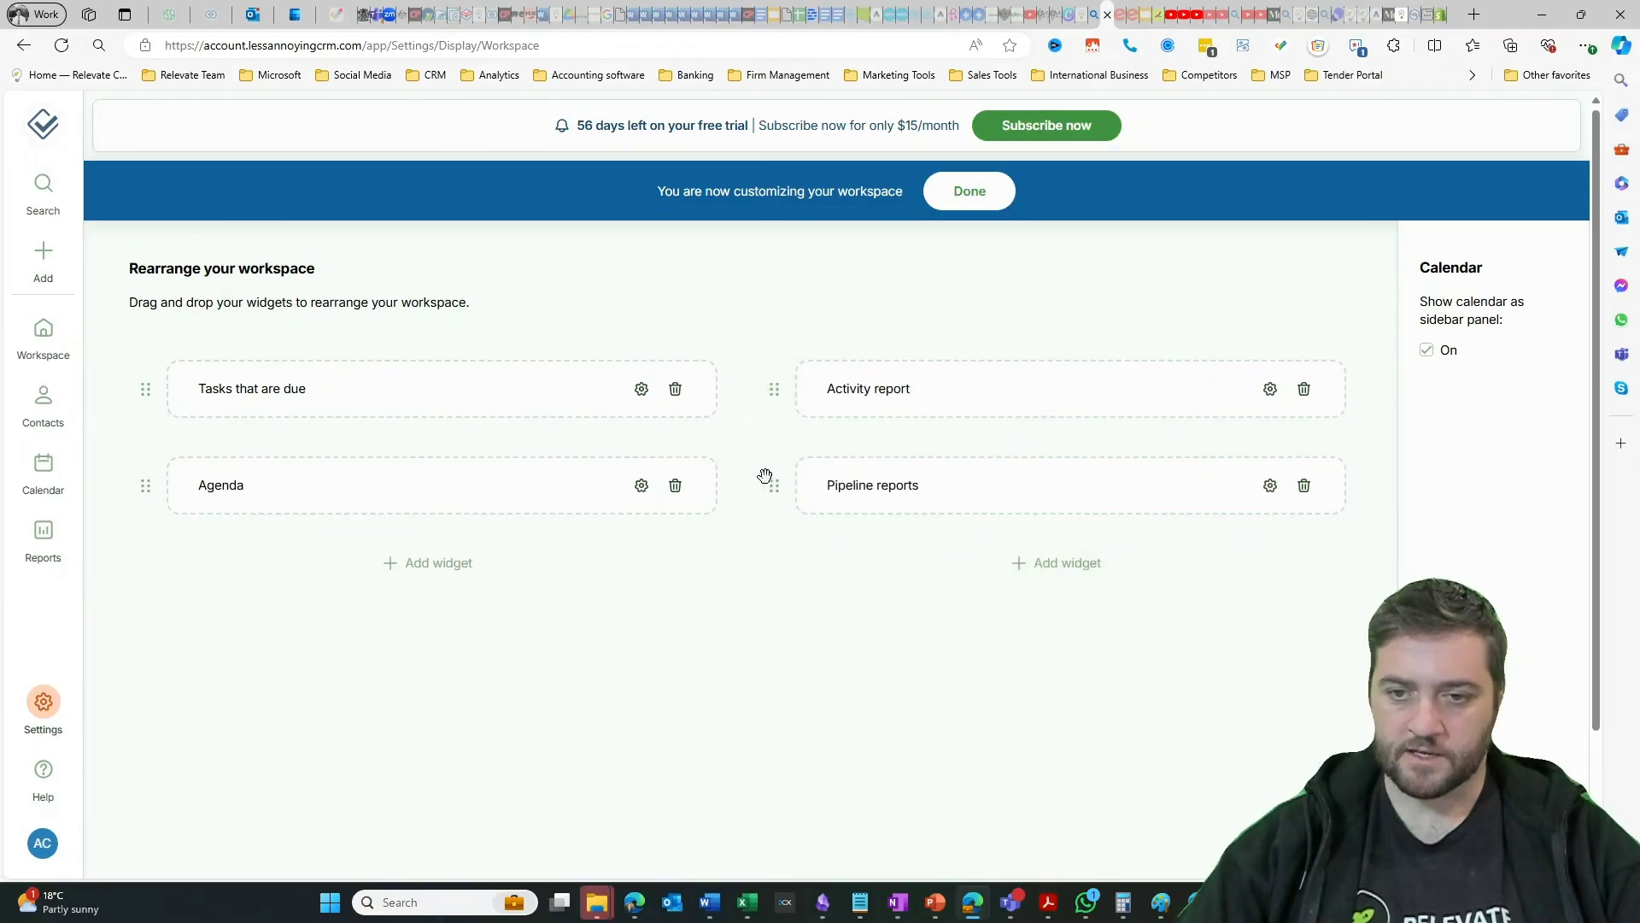
mouse_move(772, 481)
mouse_down()
mouse_move(471, 492)
mouse_move(769, 494)
mouse_up()
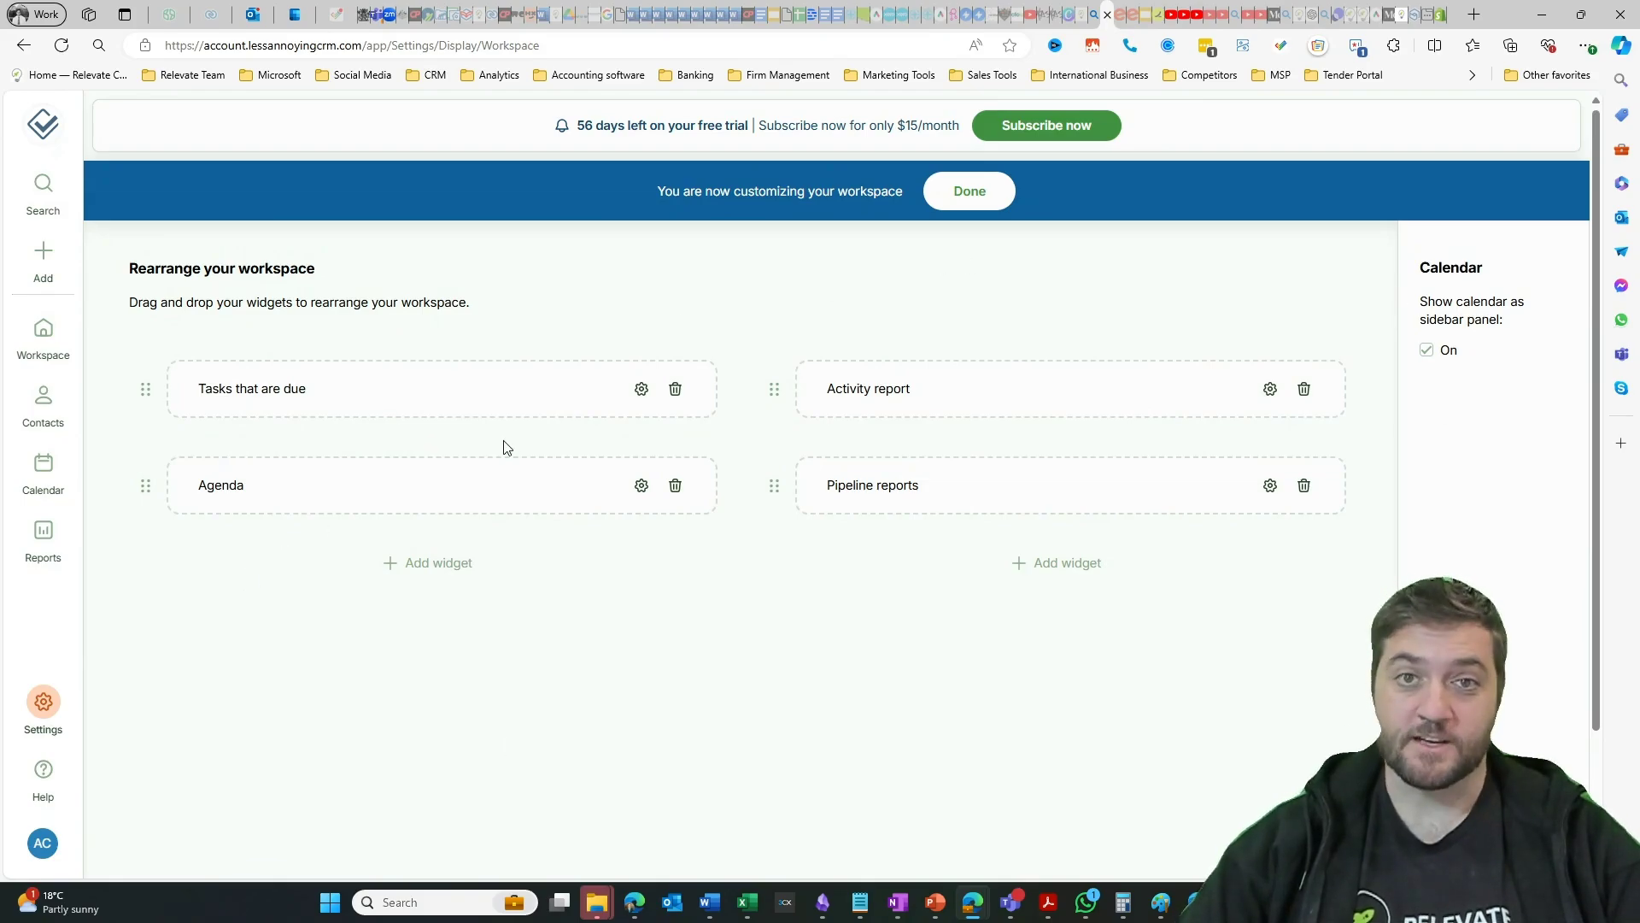
Finish customizing, scroll through the Activity report, and bring up the contact and company search.
click(45, 127)
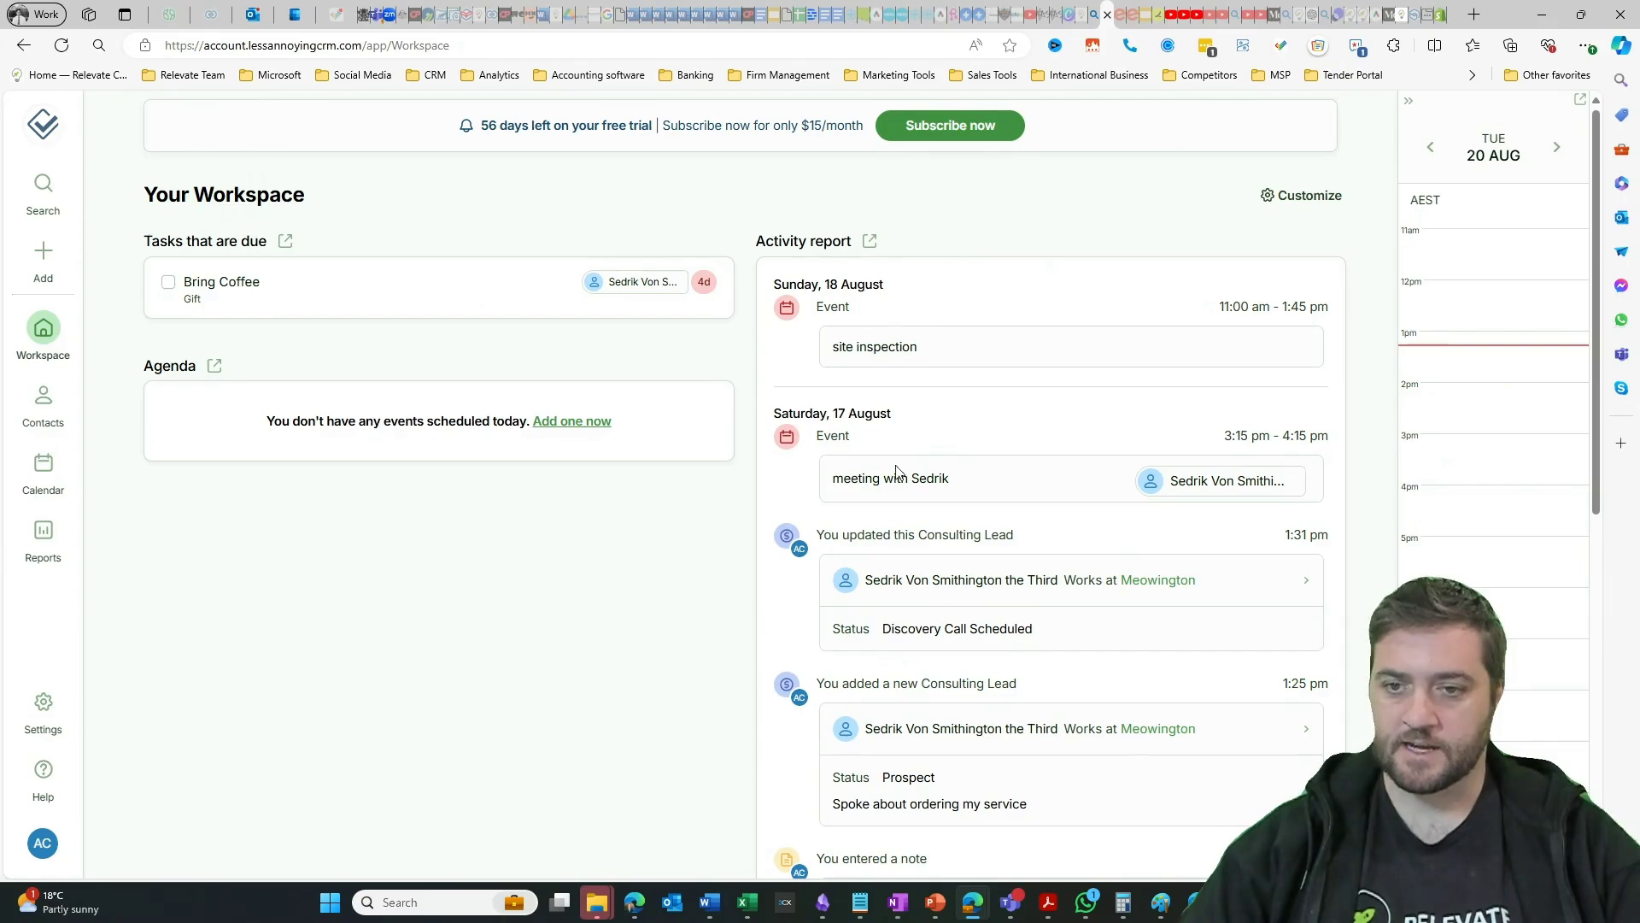
scroll(952, 611, down, 3)
scroll(957, 611, up, 3)
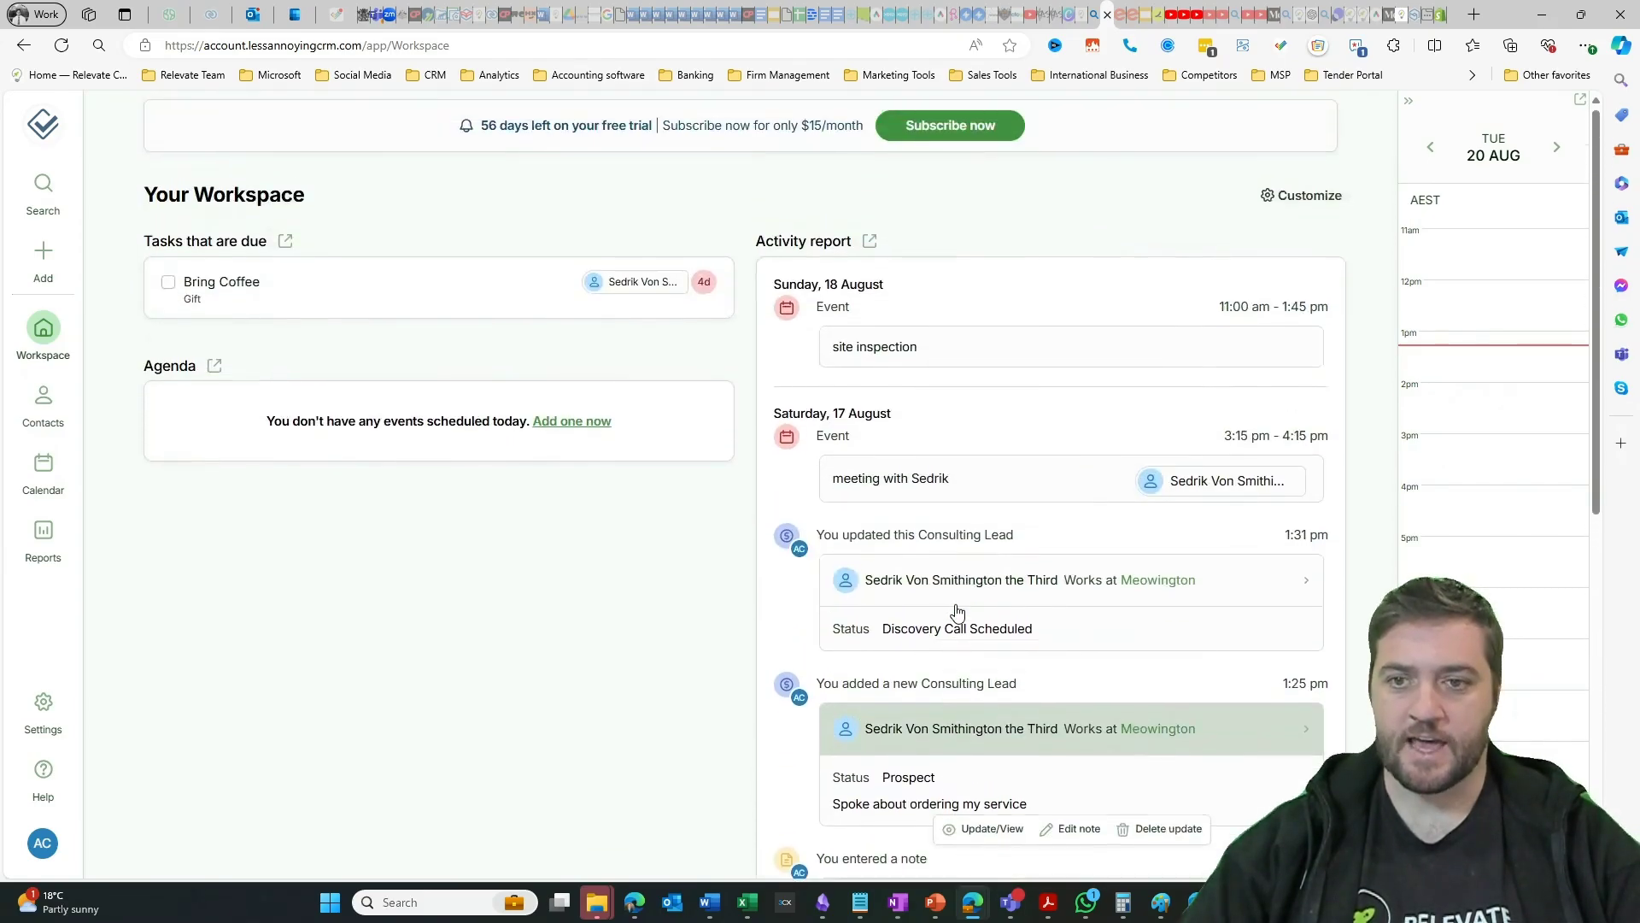
scroll(956, 611, down, 7)
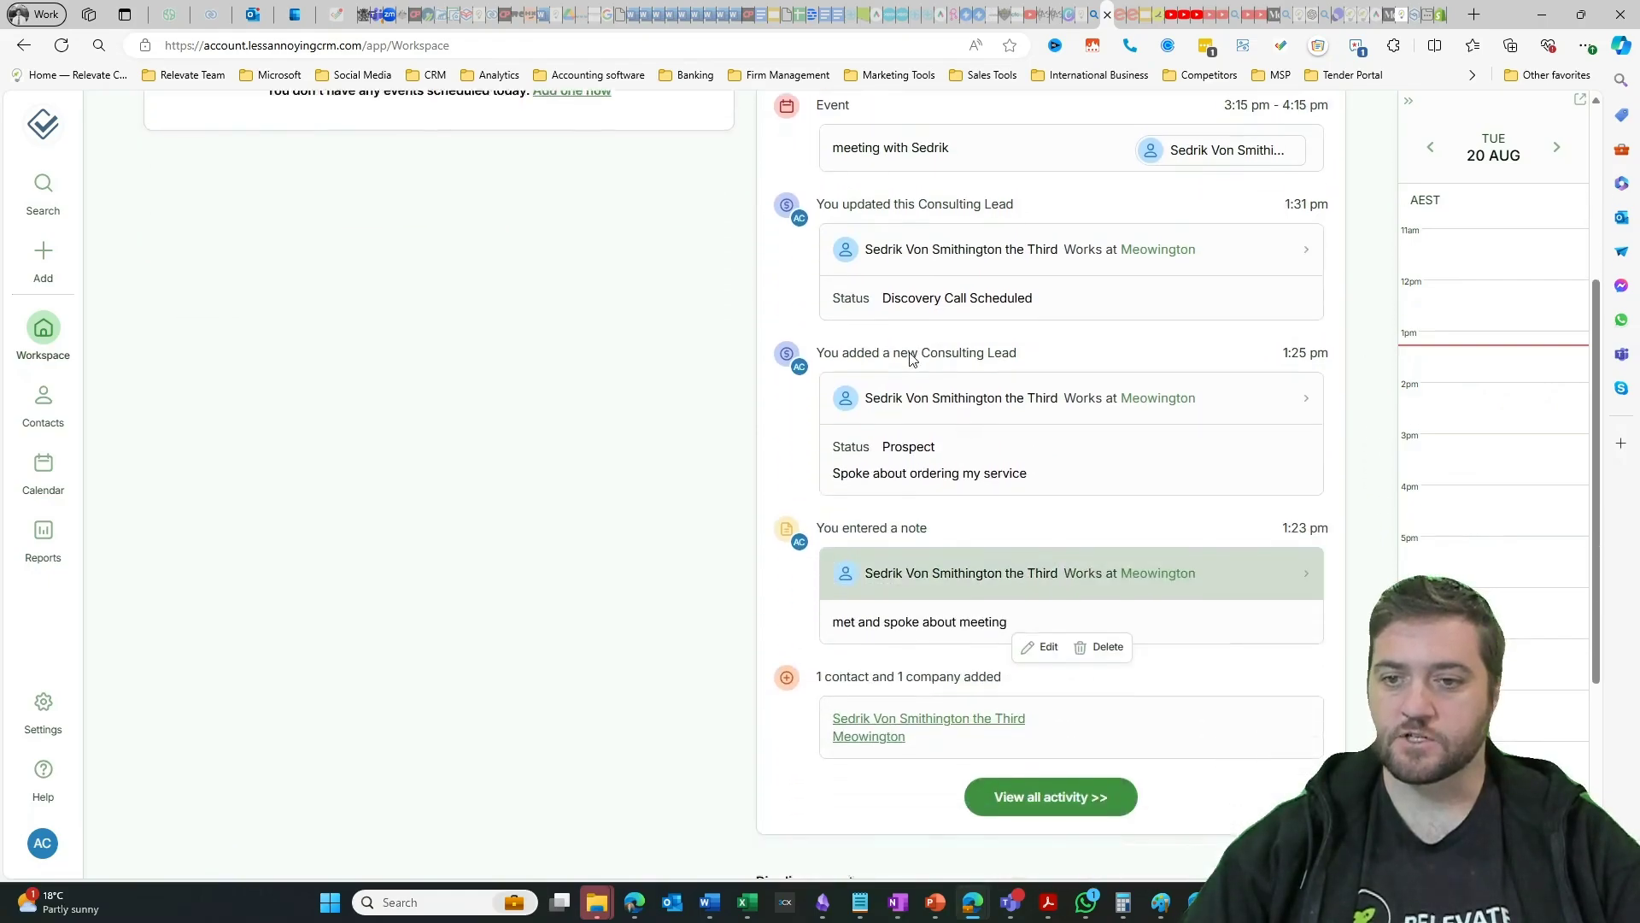
scroll(971, 531, up, 7)
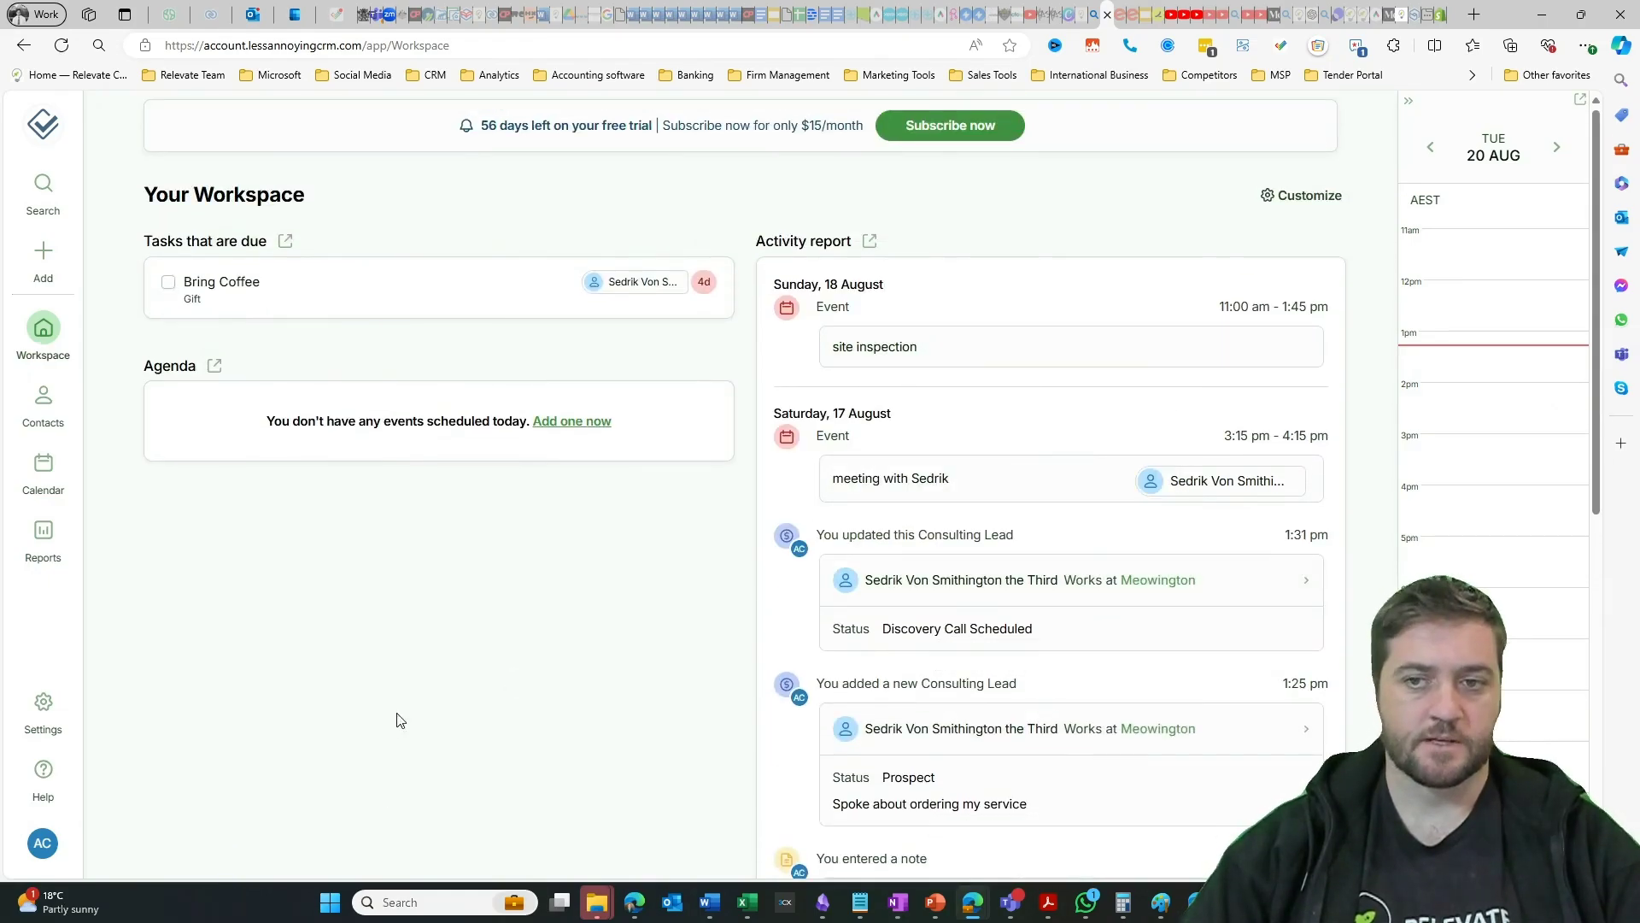
click(40, 184)
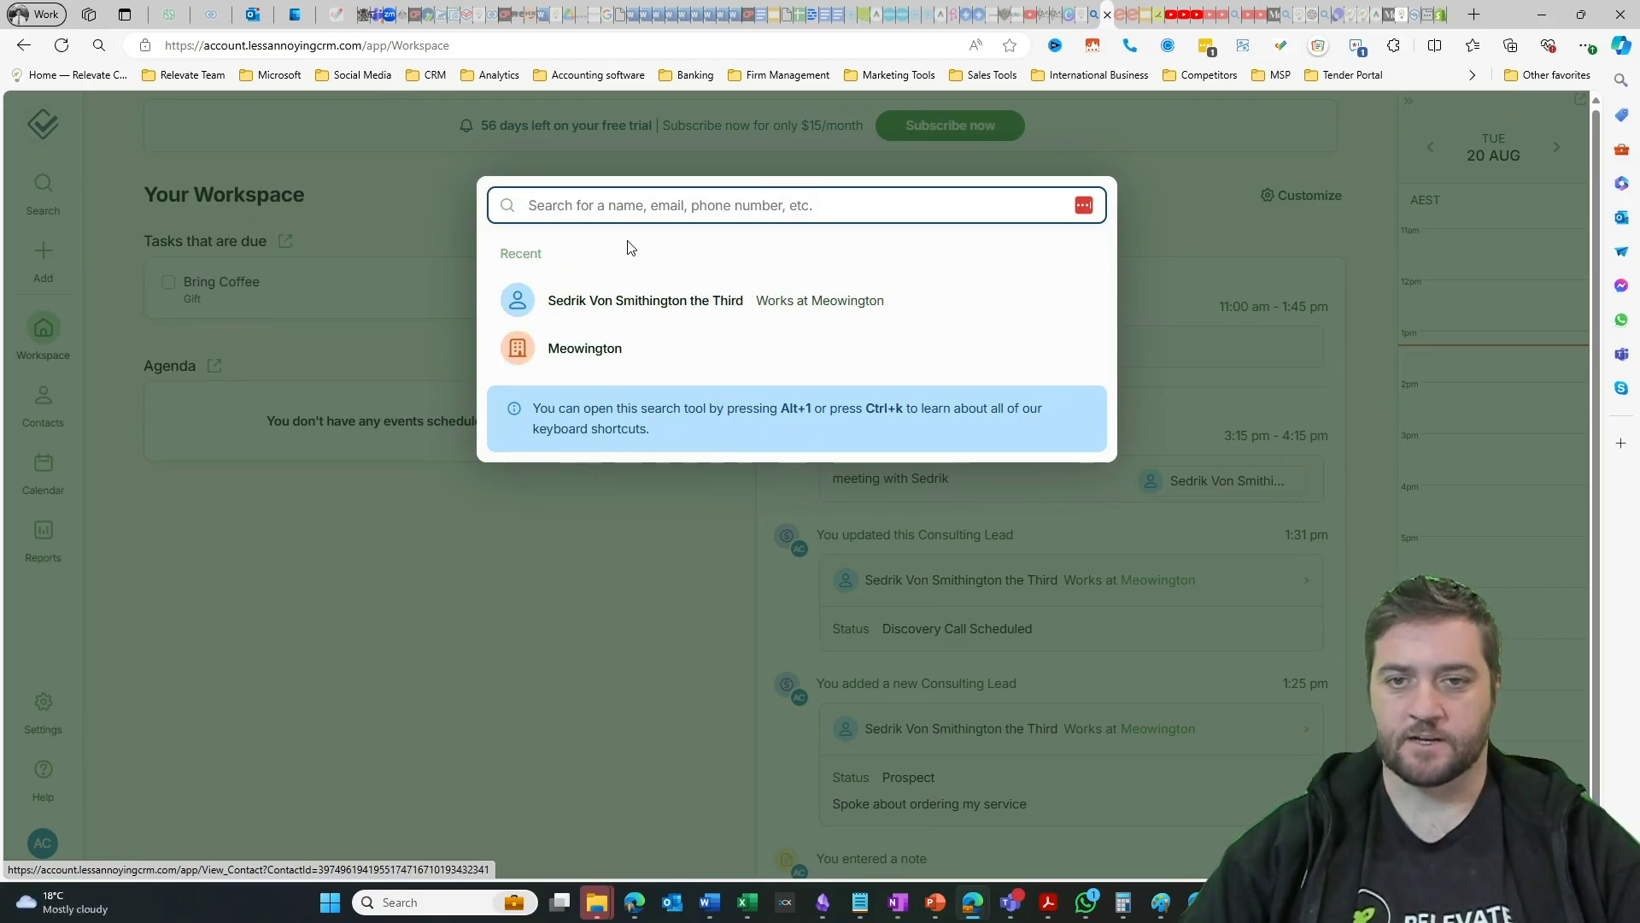
View the Add new records panel, then bring up the Contacts menu with groups, starred and recent contacts.
click(49, 261)
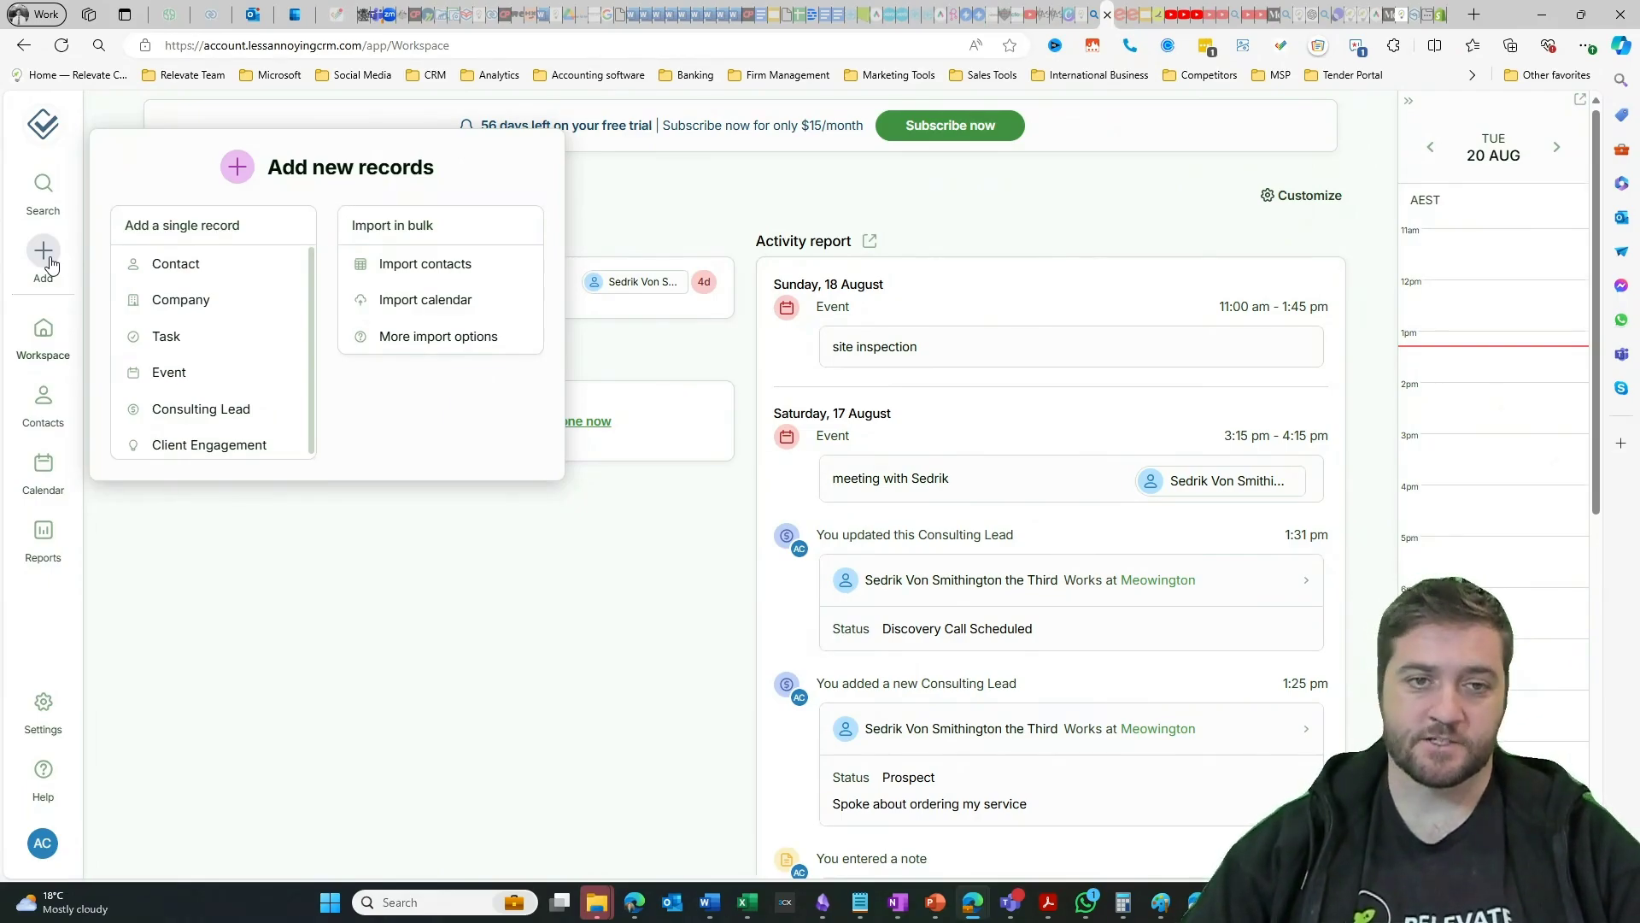
mouse_move(53, 393)
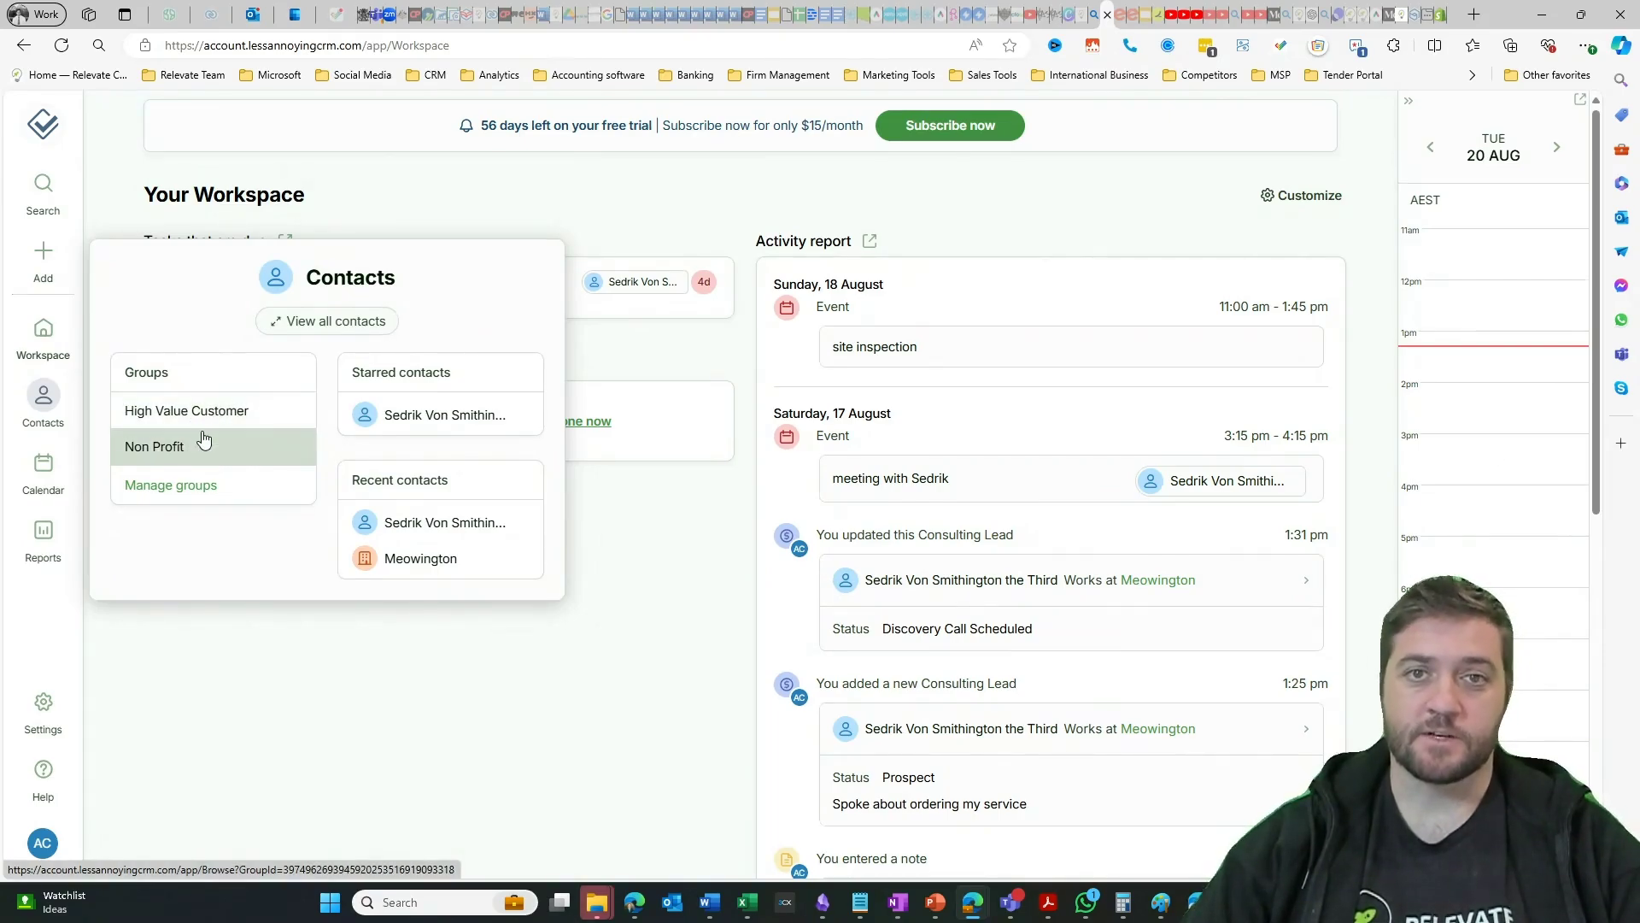
Select all contacts and companies, view bulk actions without applying any, then open the 19–25 August calendar.
click(345, 328)
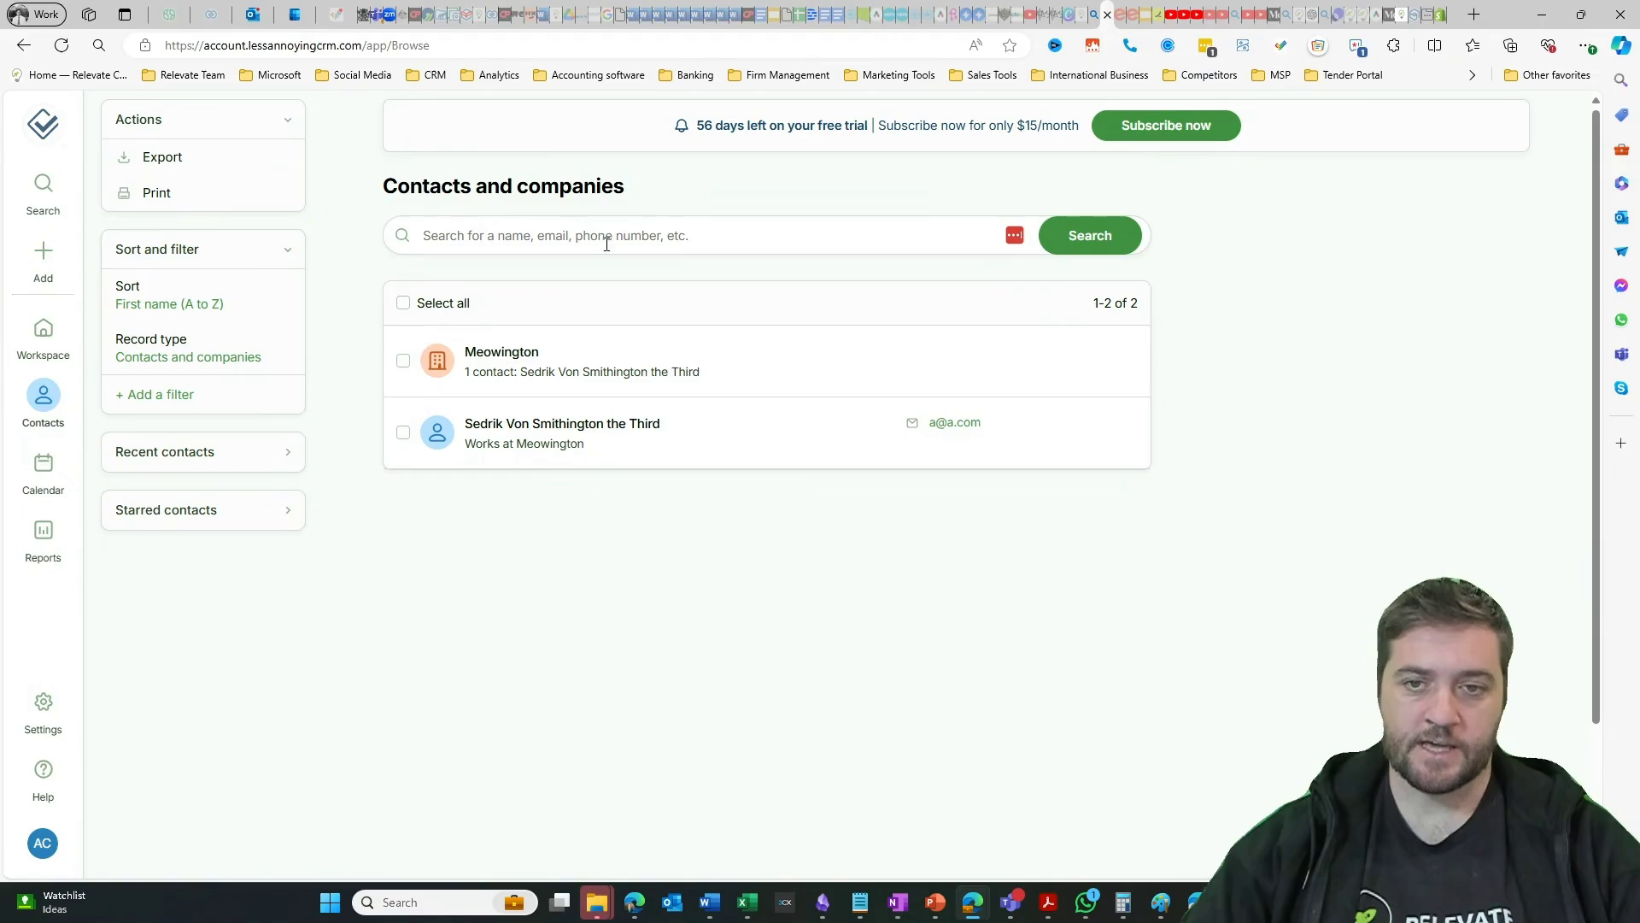
click(403, 303)
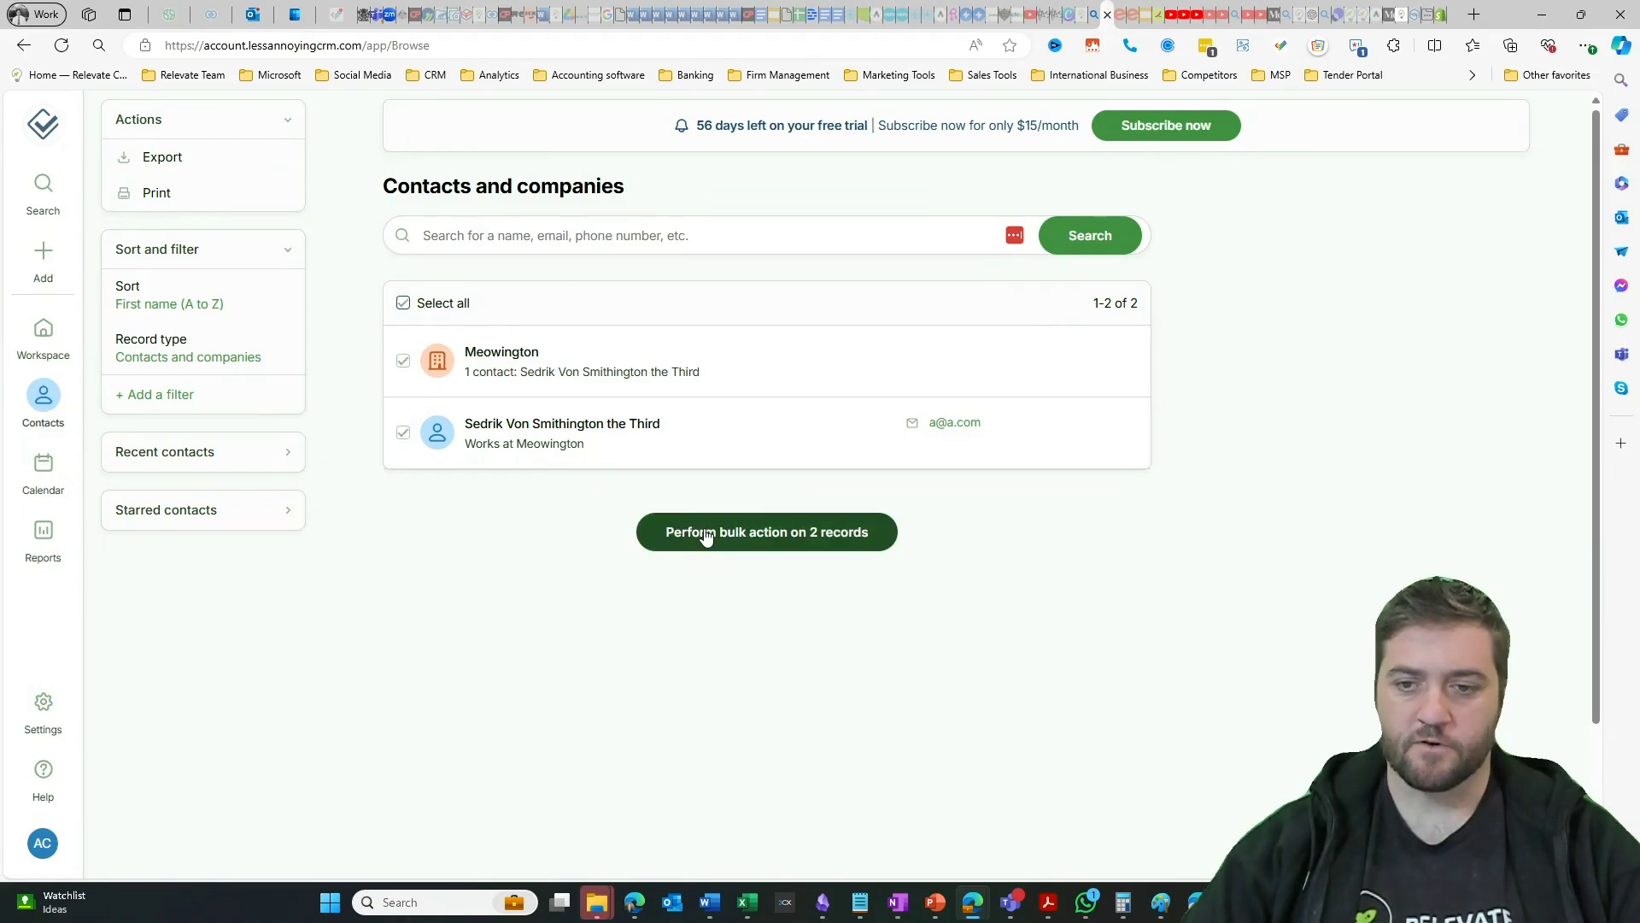
click(739, 535)
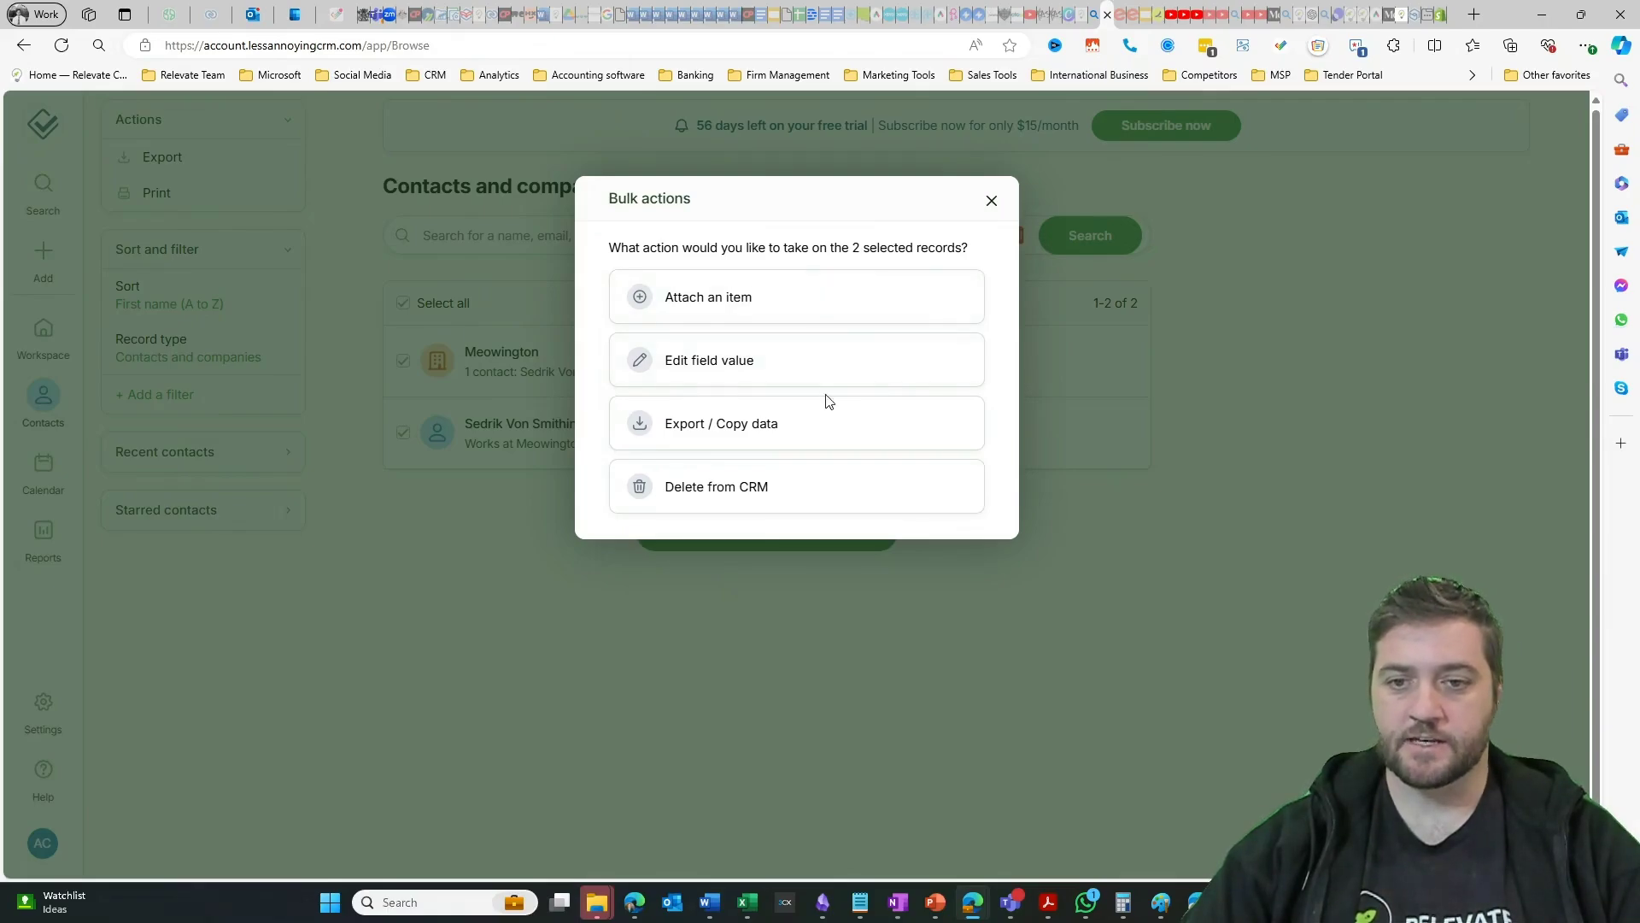
click(991, 202)
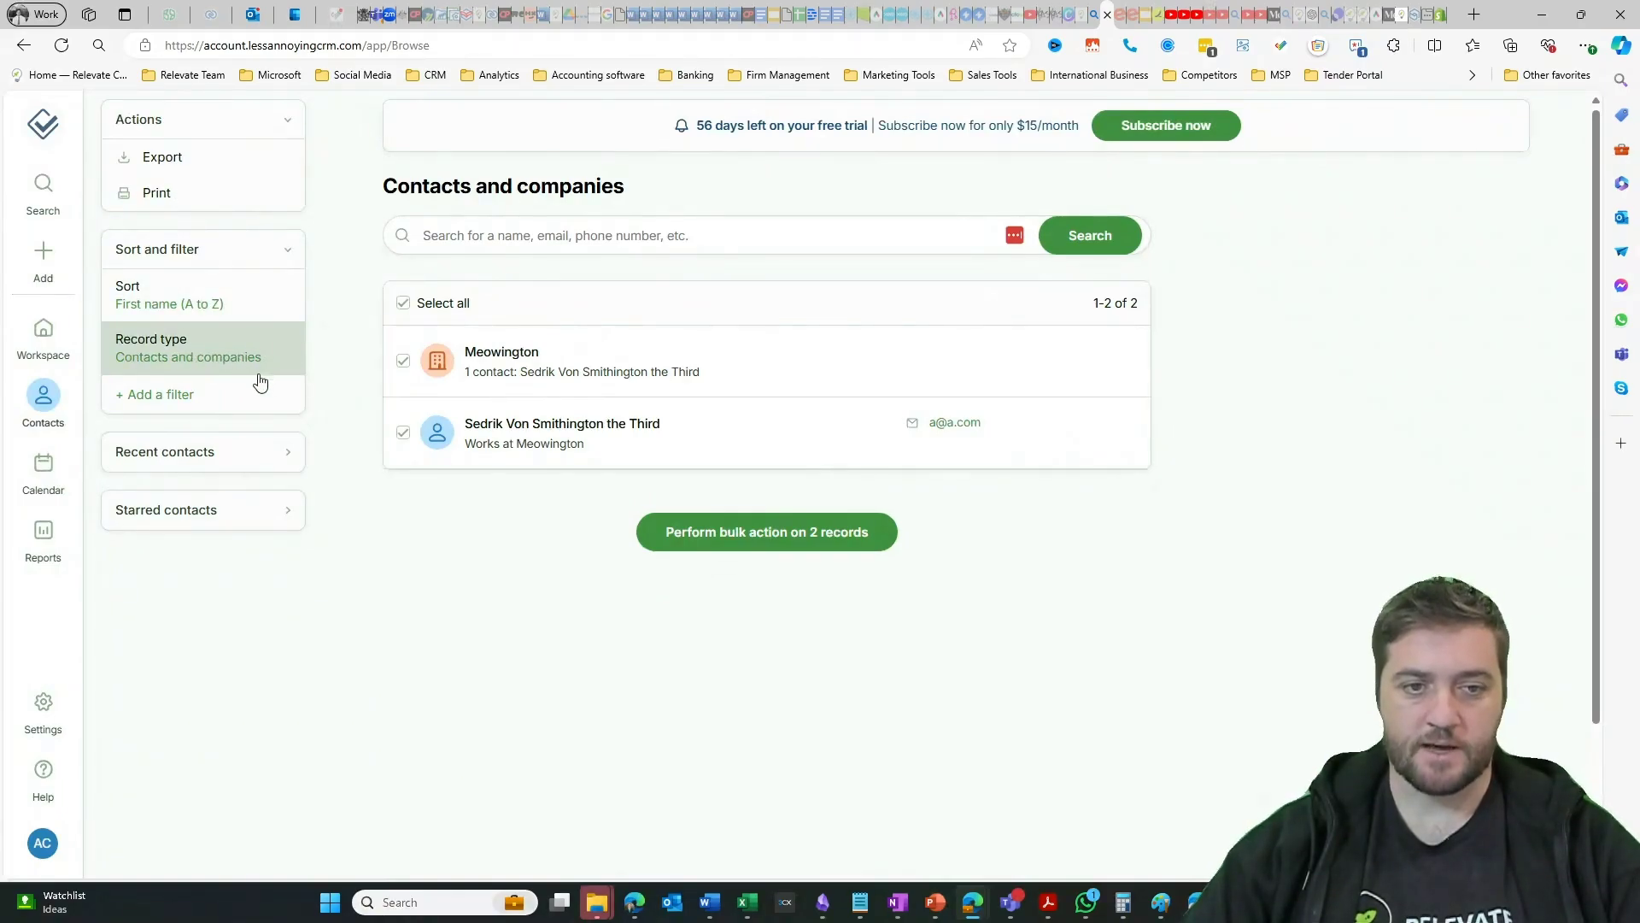
click(42, 470)
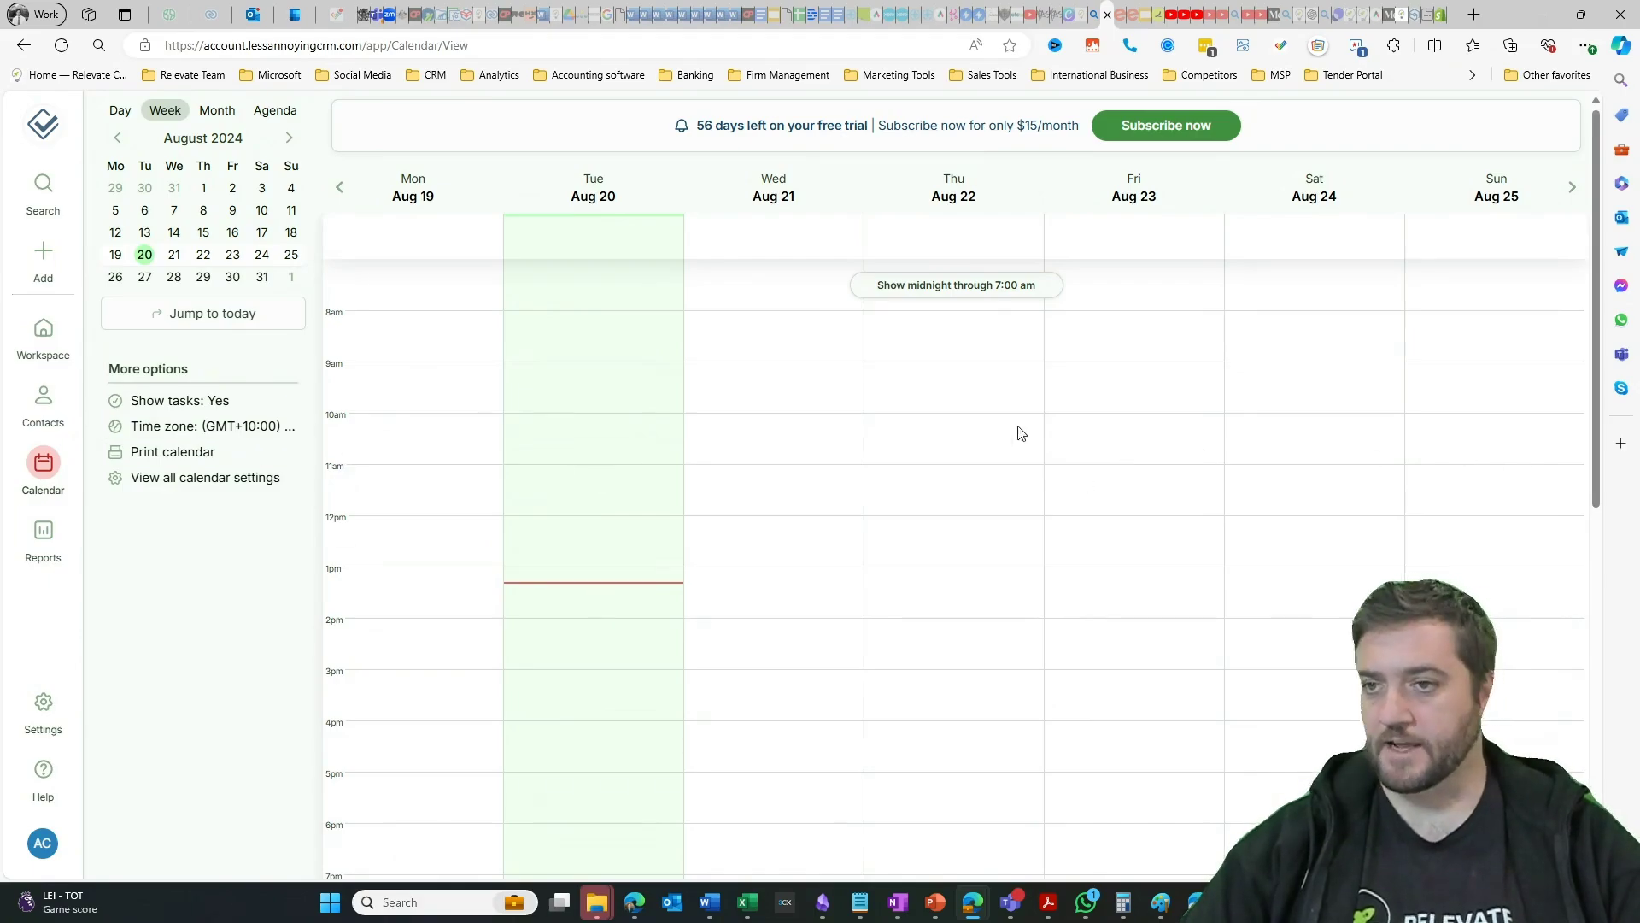
Block out a 10:45–2:15 event on Wednesday Aug 21, then cancel it.
drag(739, 462, 741, 638)
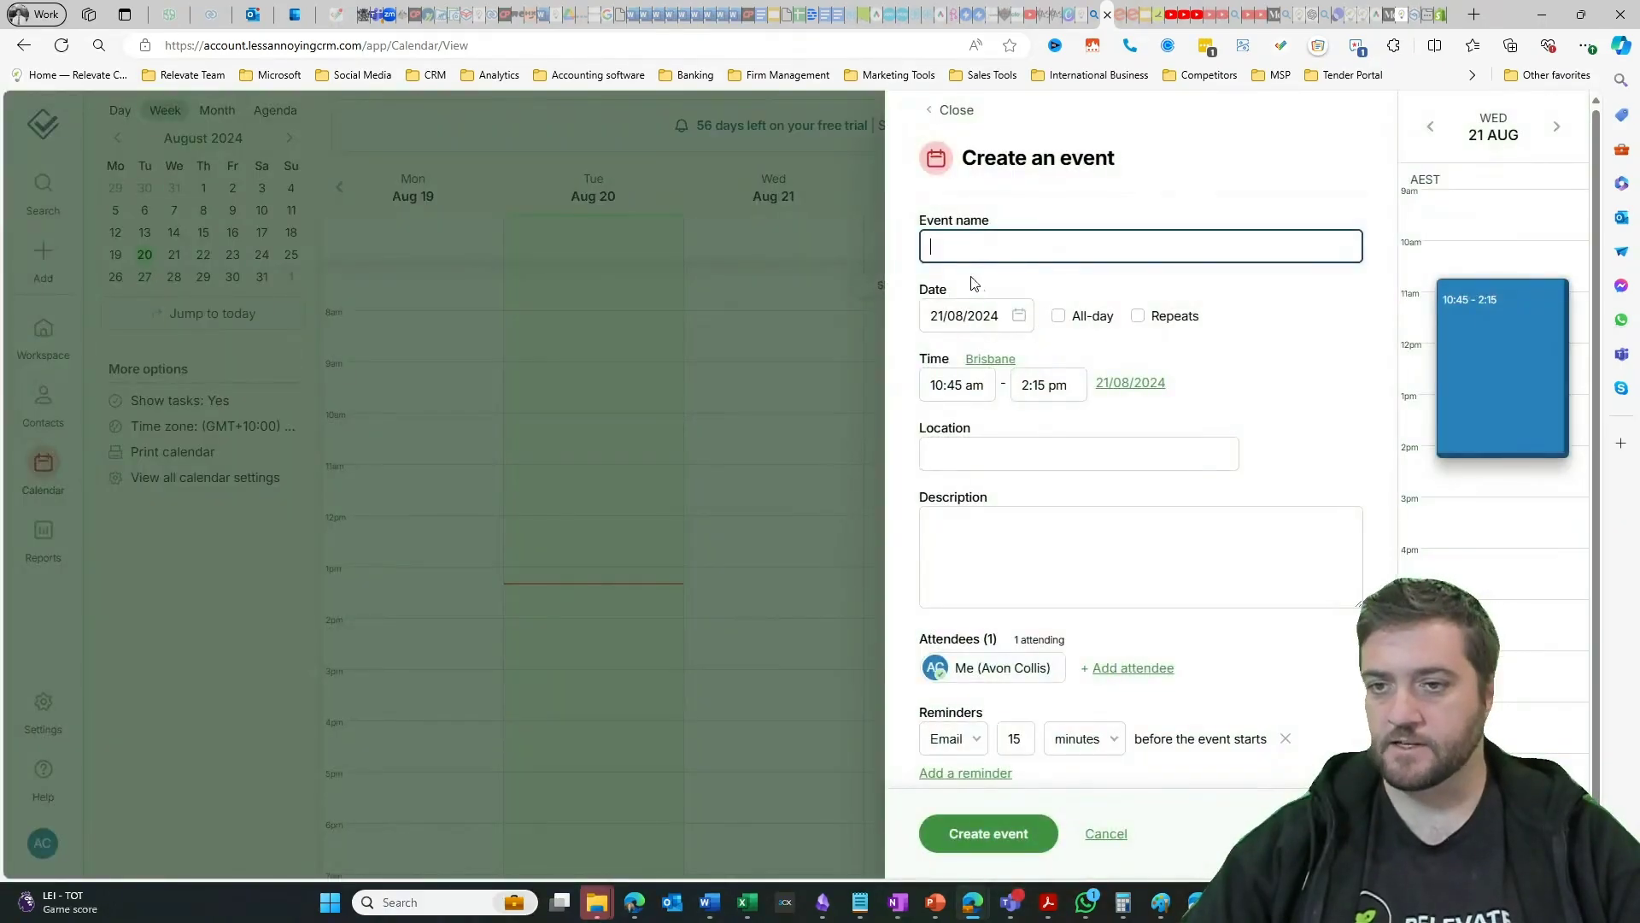
scroll(1029, 505, down, 1)
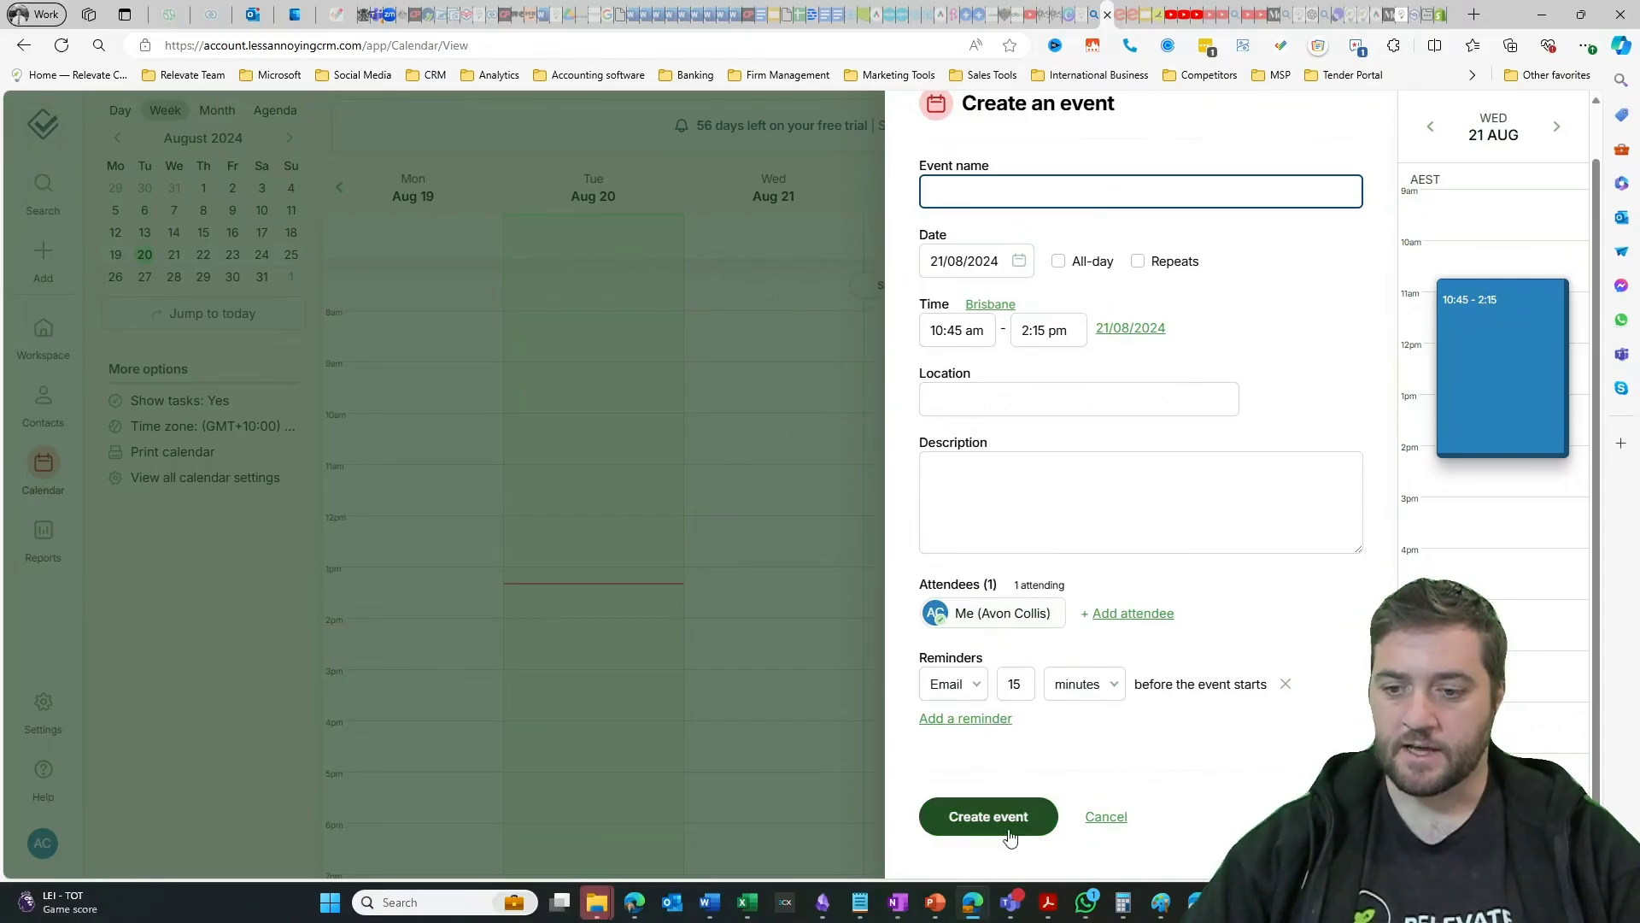
click(593, 417)
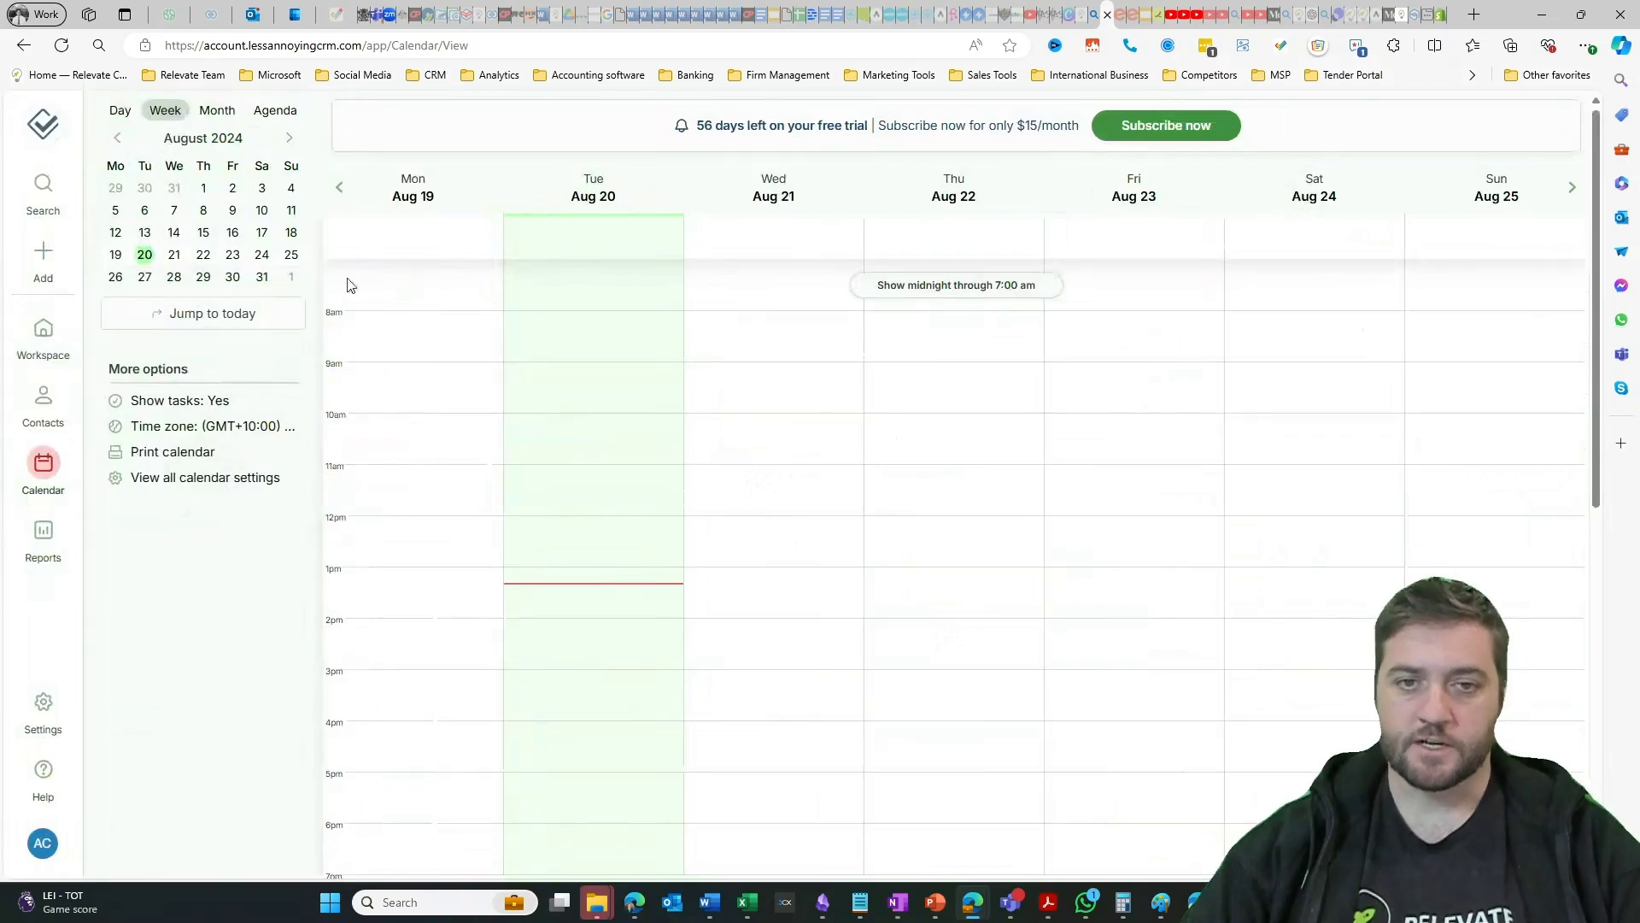
Go back to Aug 12–18 and open the site inspection event, viewing attendees without adding any.
click(343, 190)
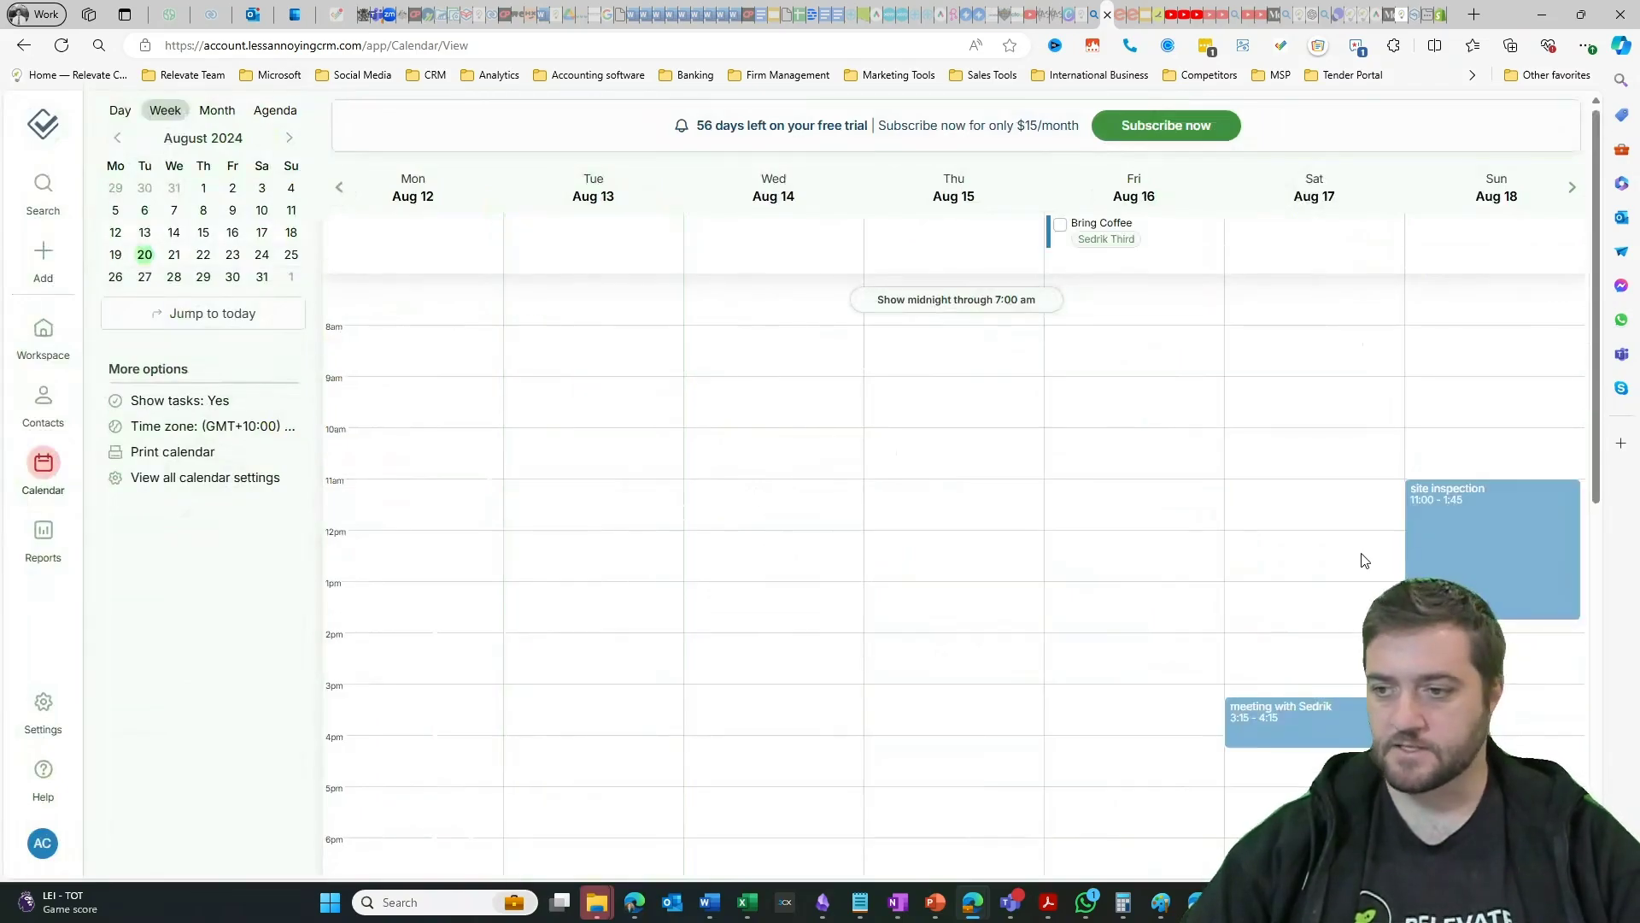
click(1467, 541)
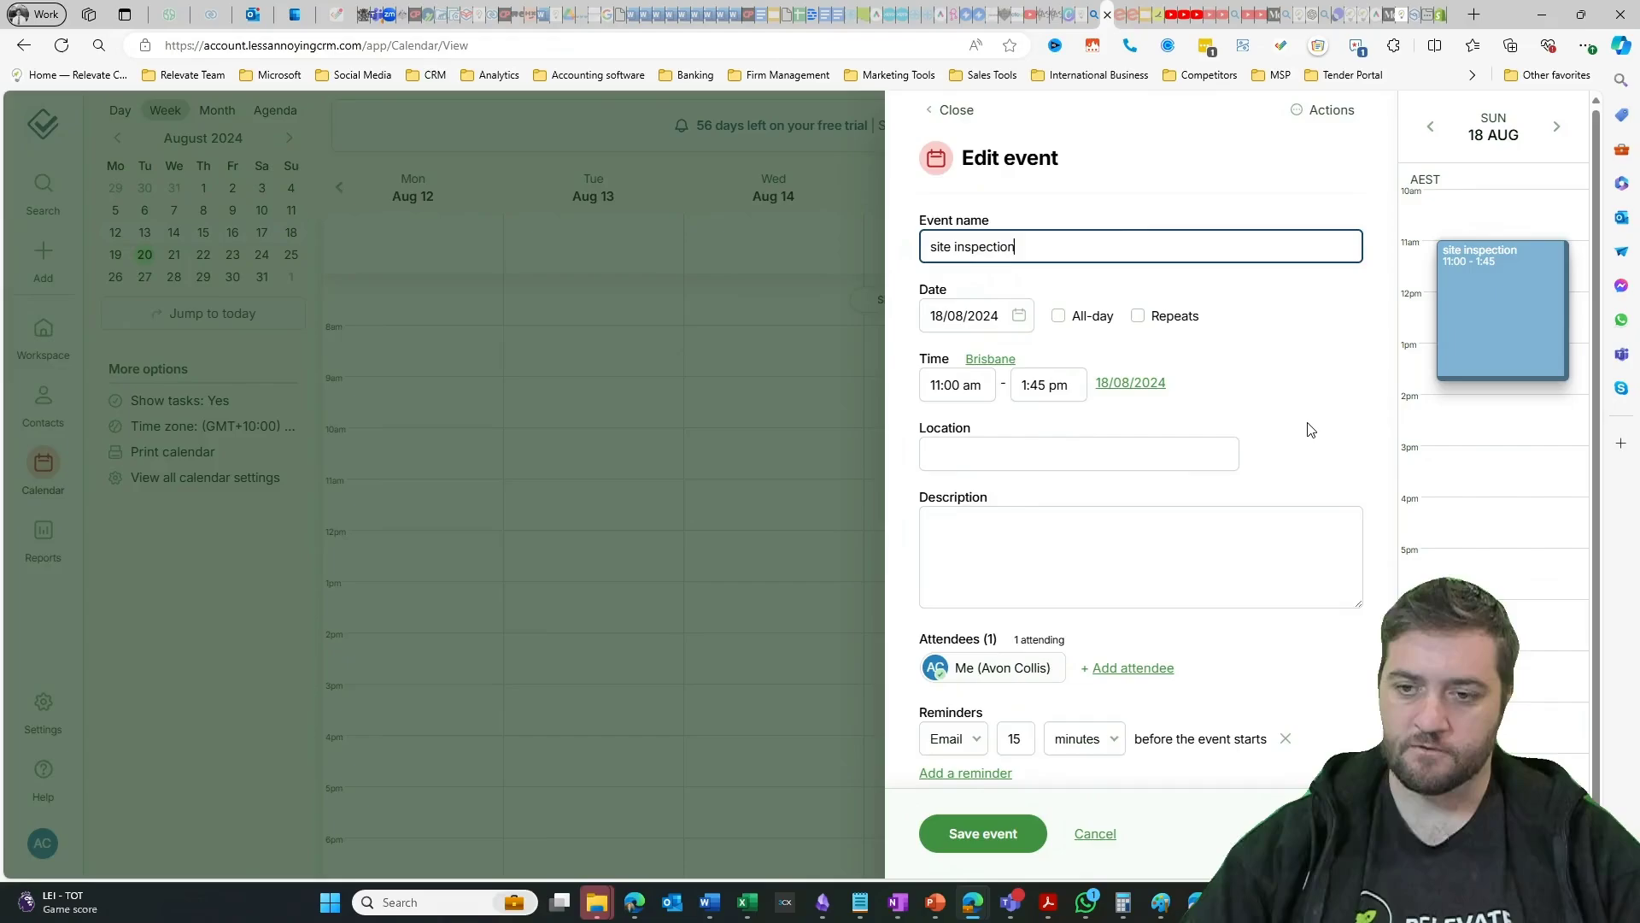
scroll(1303, 435, down, 1)
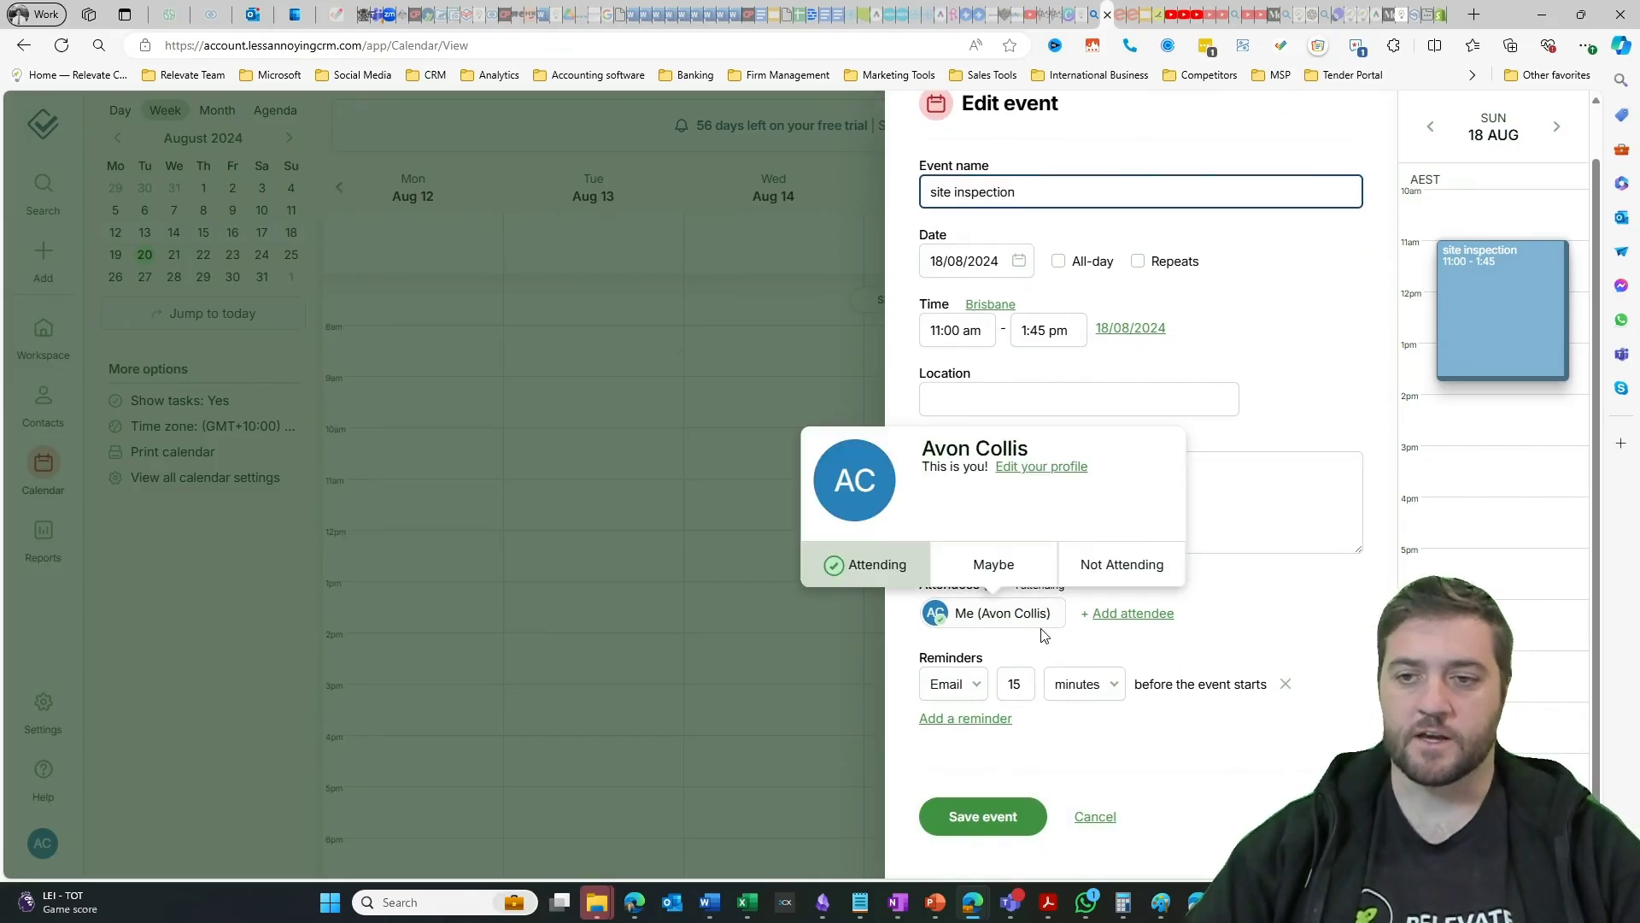
click(1134, 613)
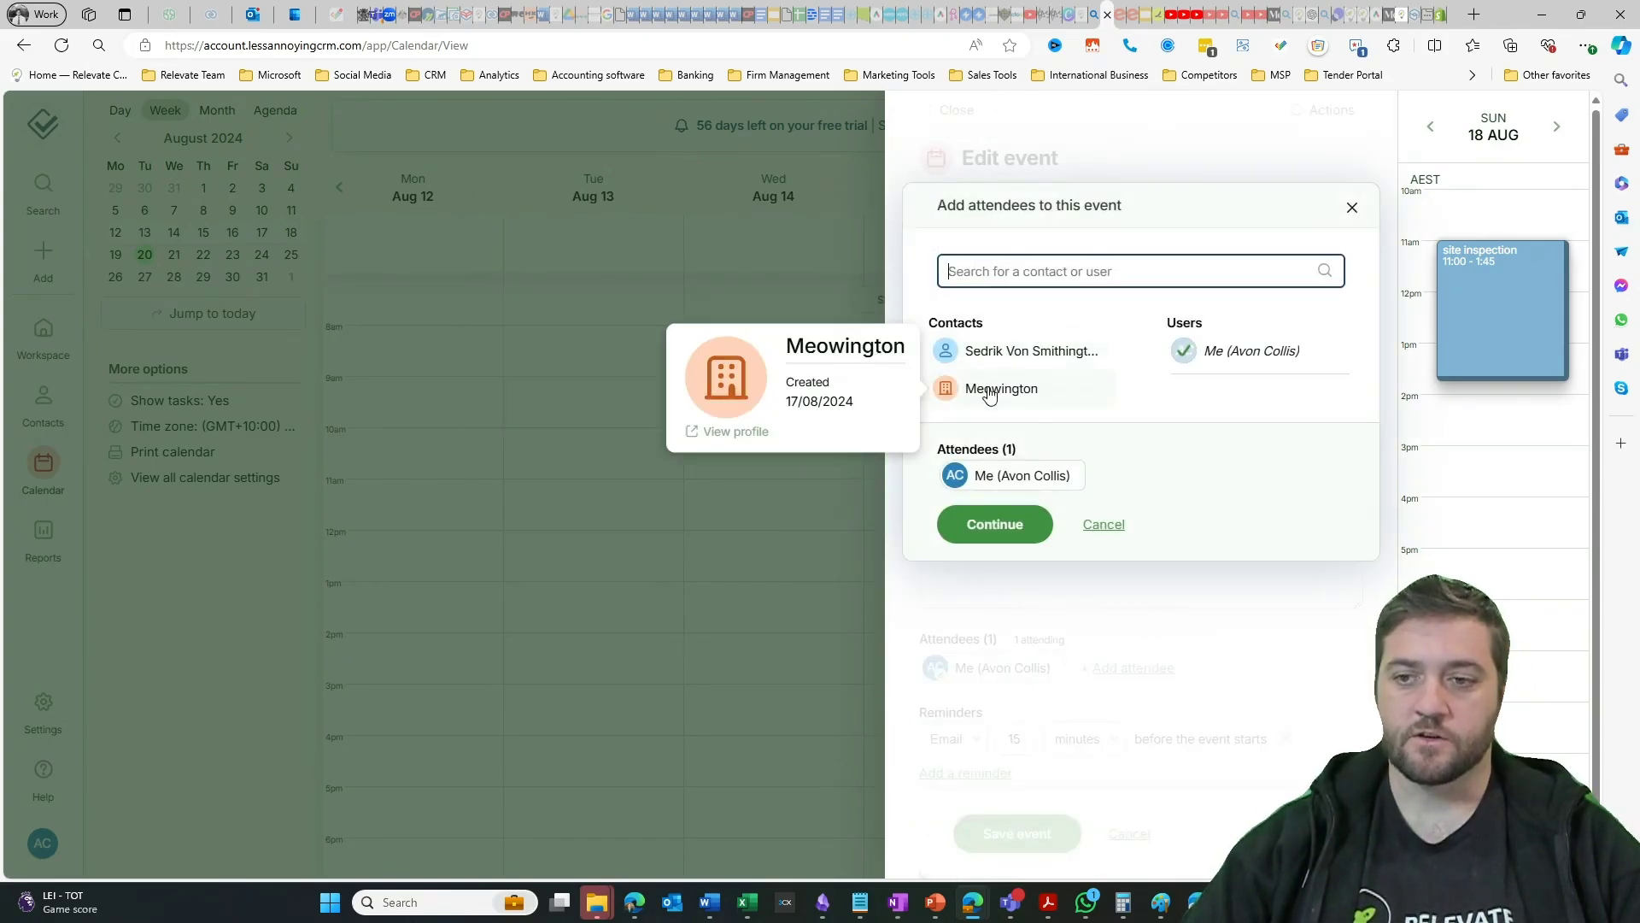
click(1350, 210)
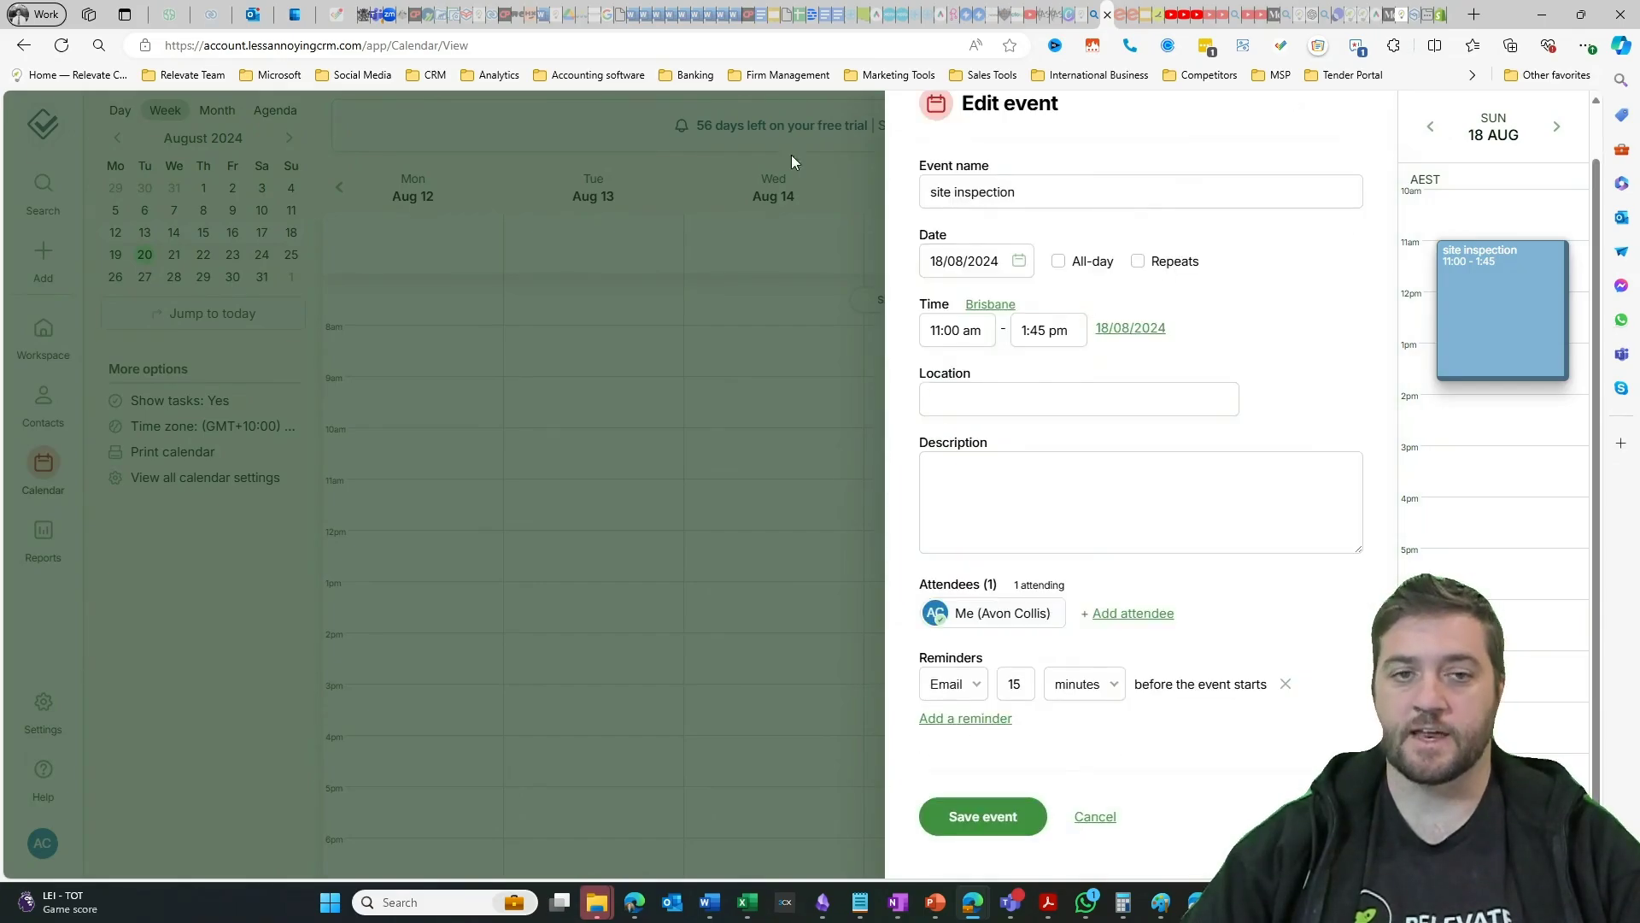
Close the event editor and cycle the calendar through Day, Week, Month and Agenda views.
click(1029, 827)
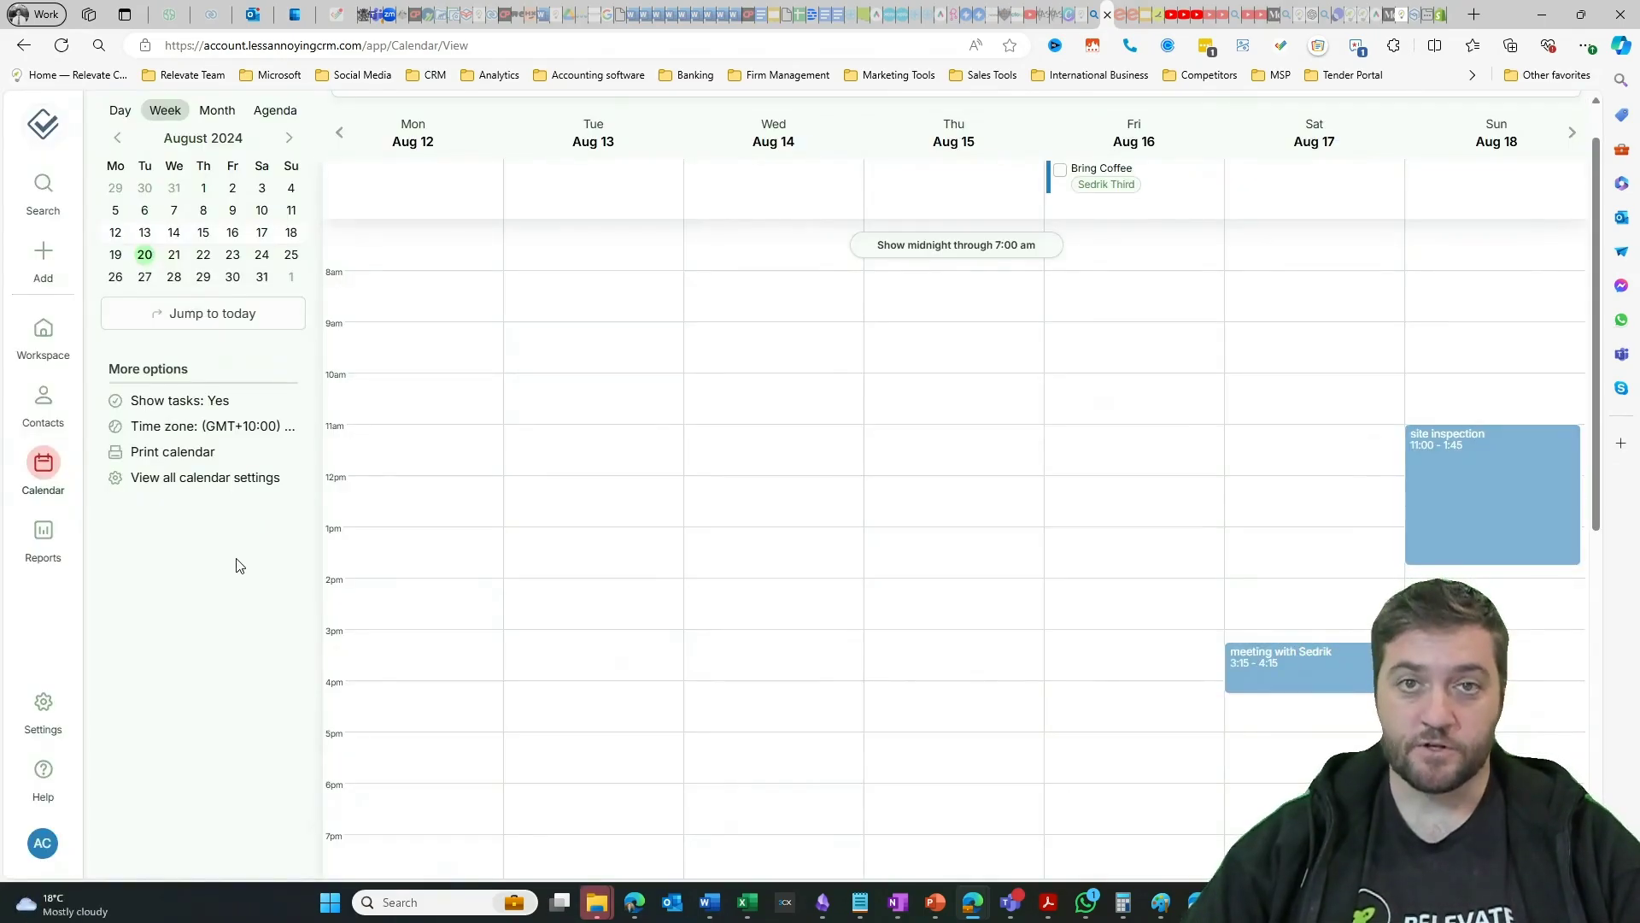
click(120, 111)
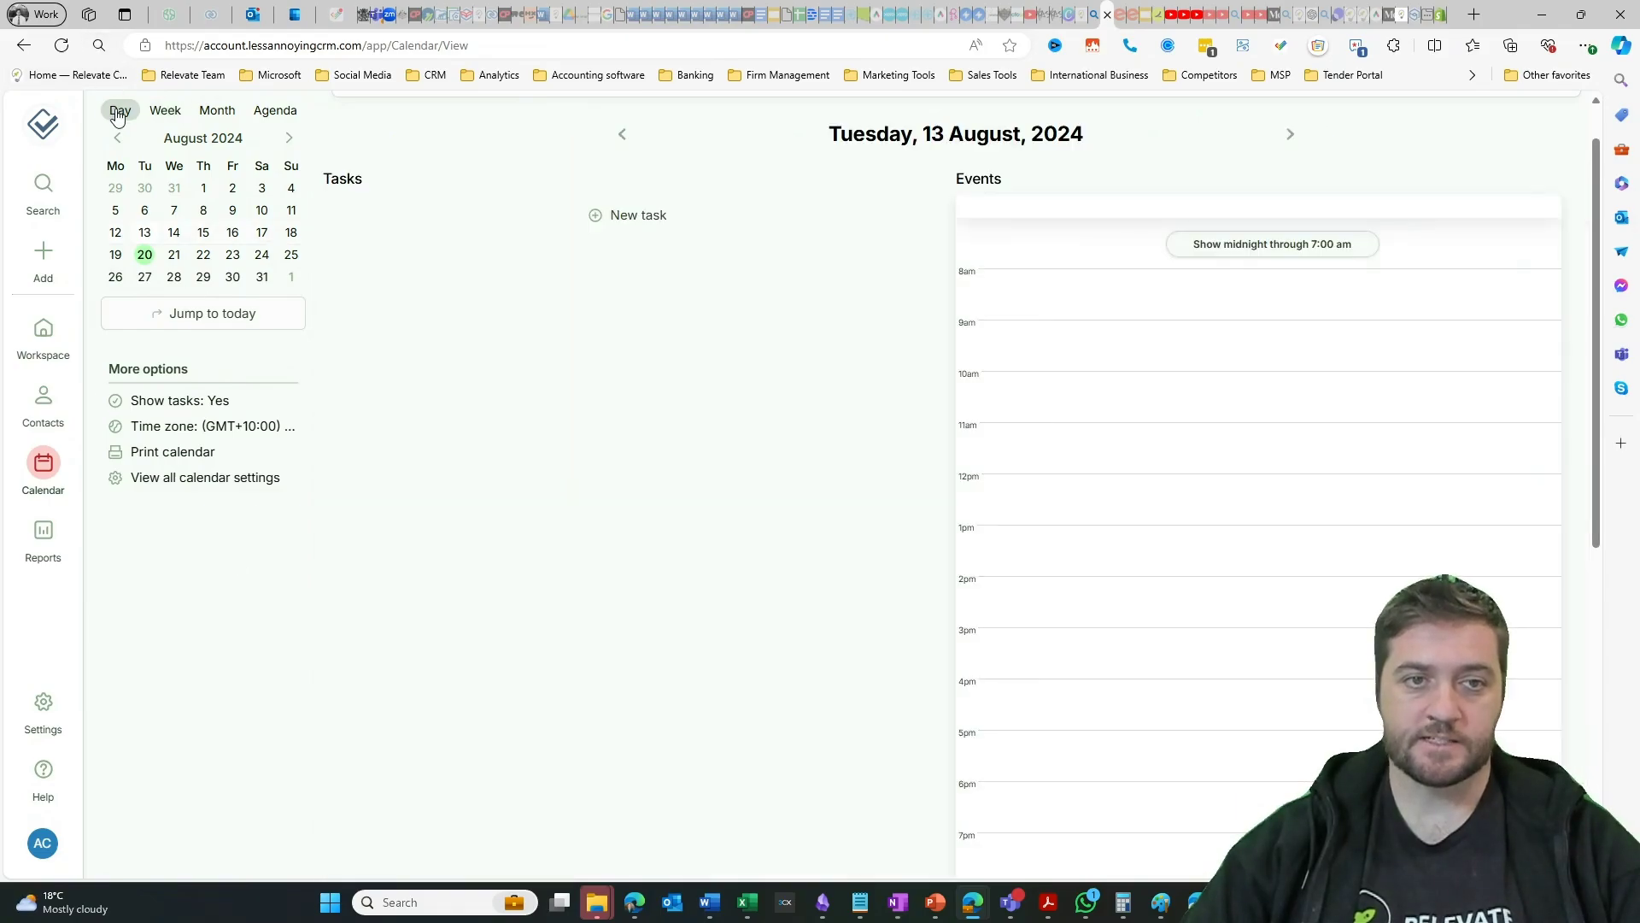
click(164, 111)
click(218, 110)
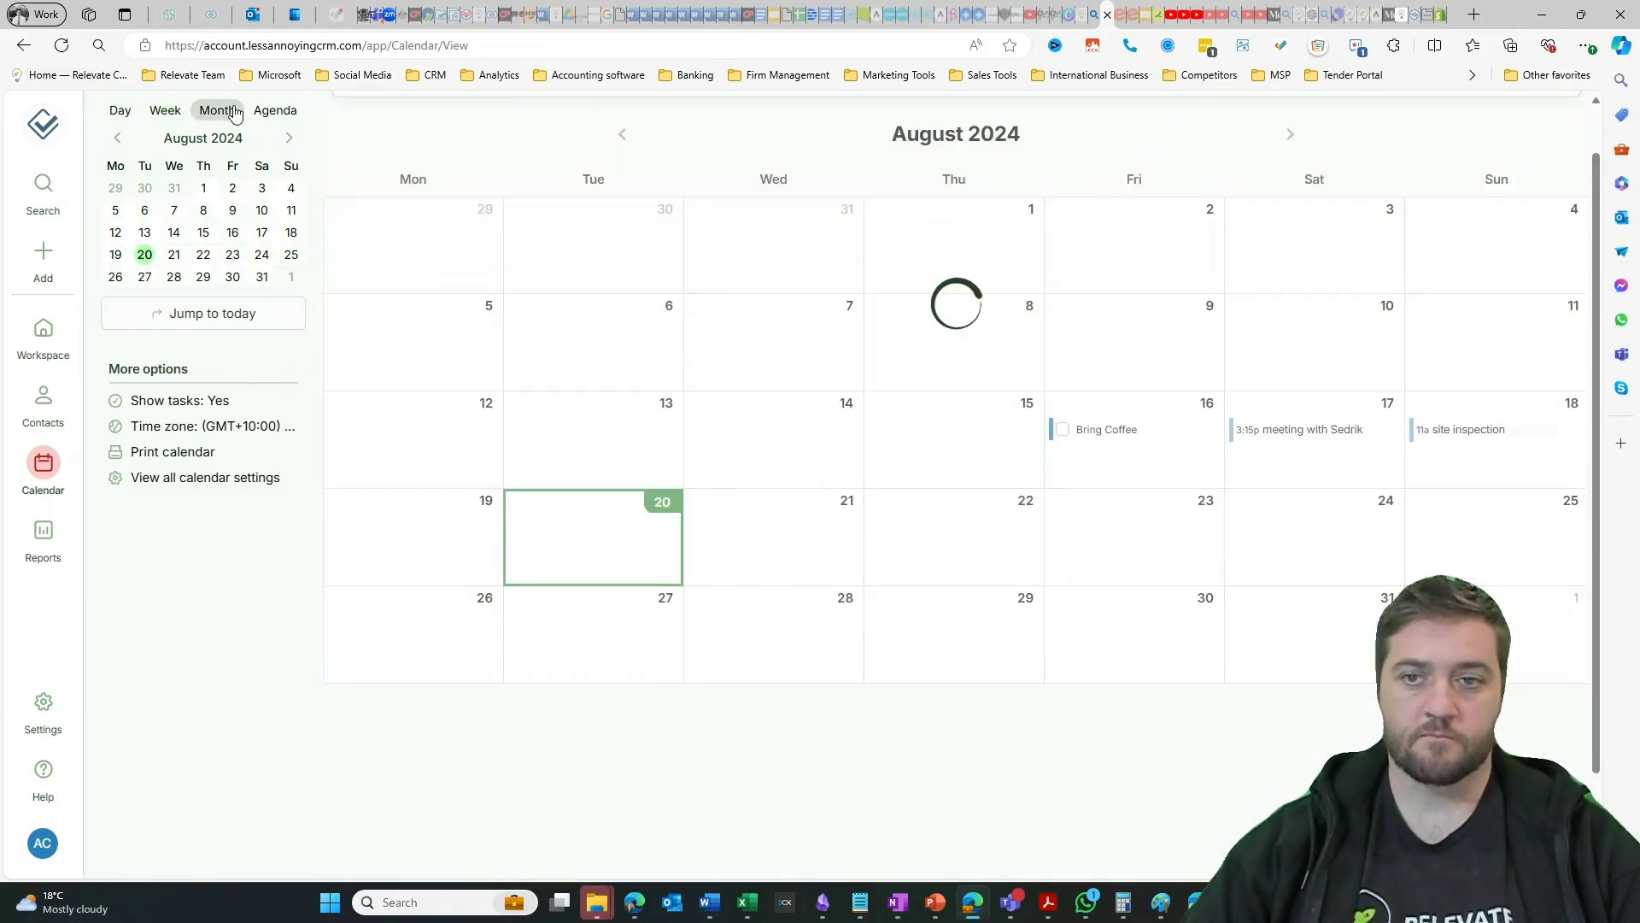
click(268, 115)
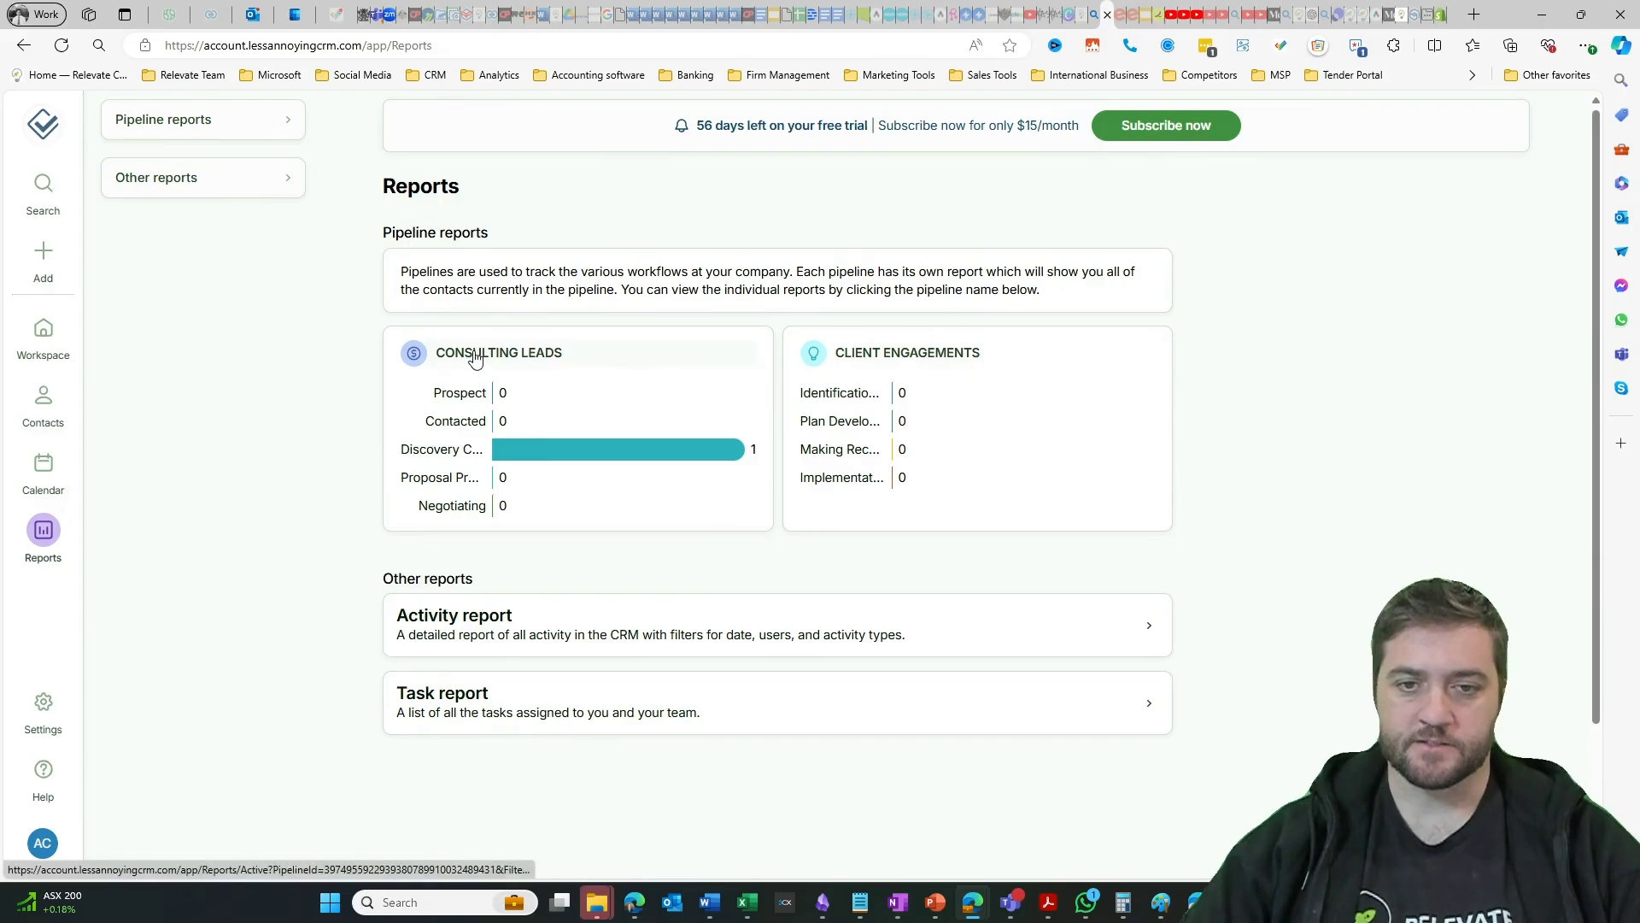
Open the Consulting Leads report and the lead's edit panel, showing its status options.
click(475, 359)
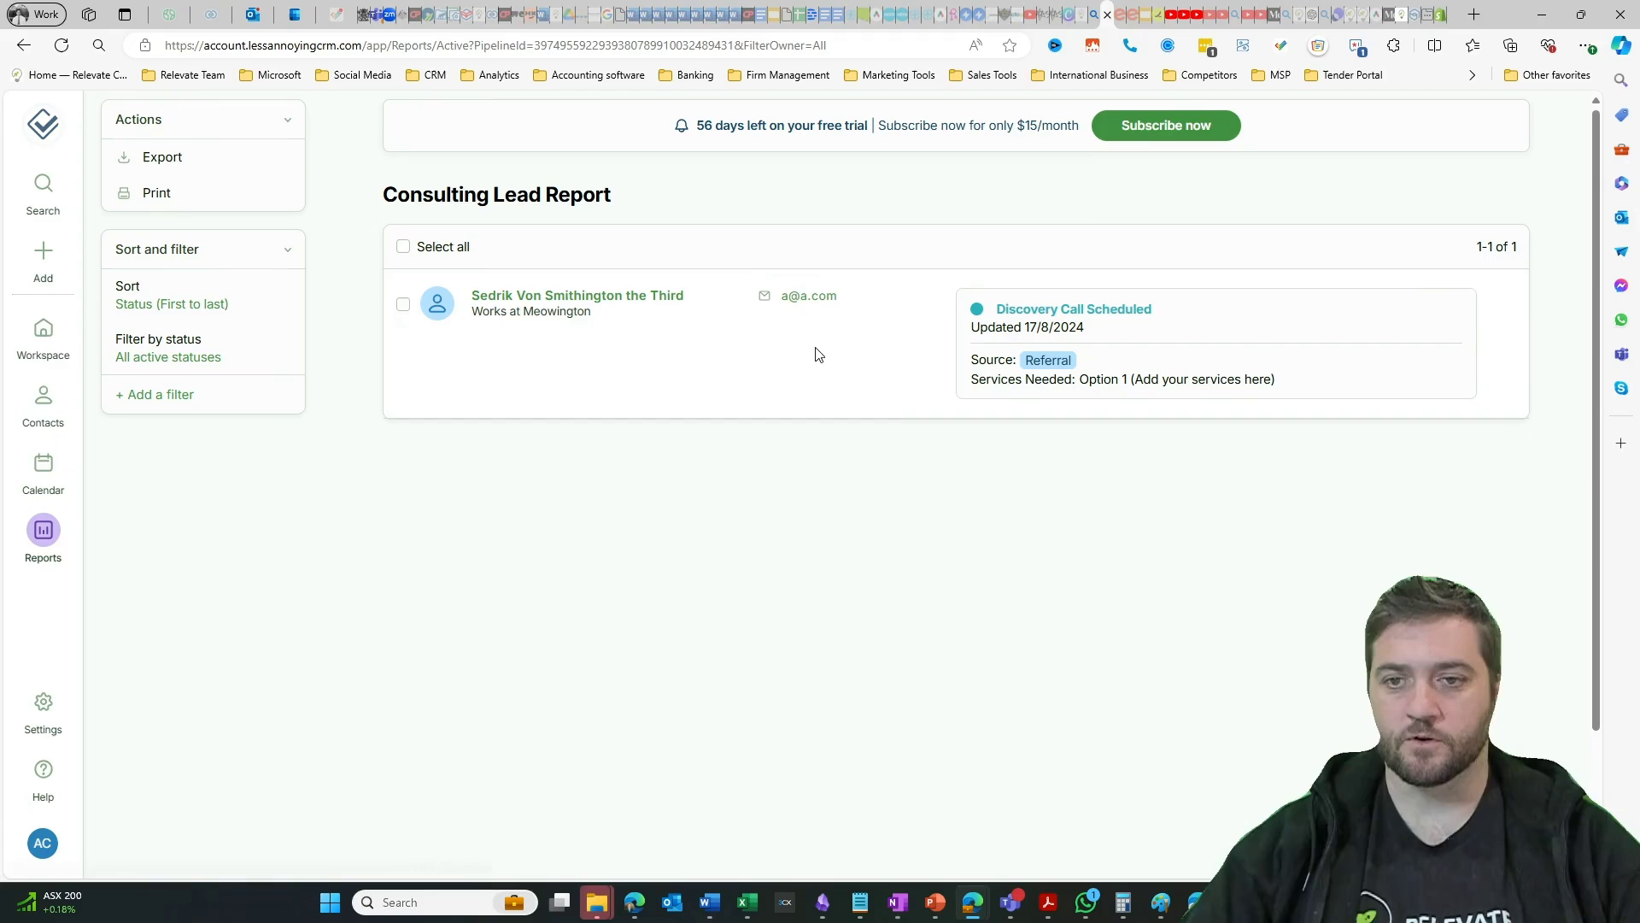
click(880, 318)
click(1170, 250)
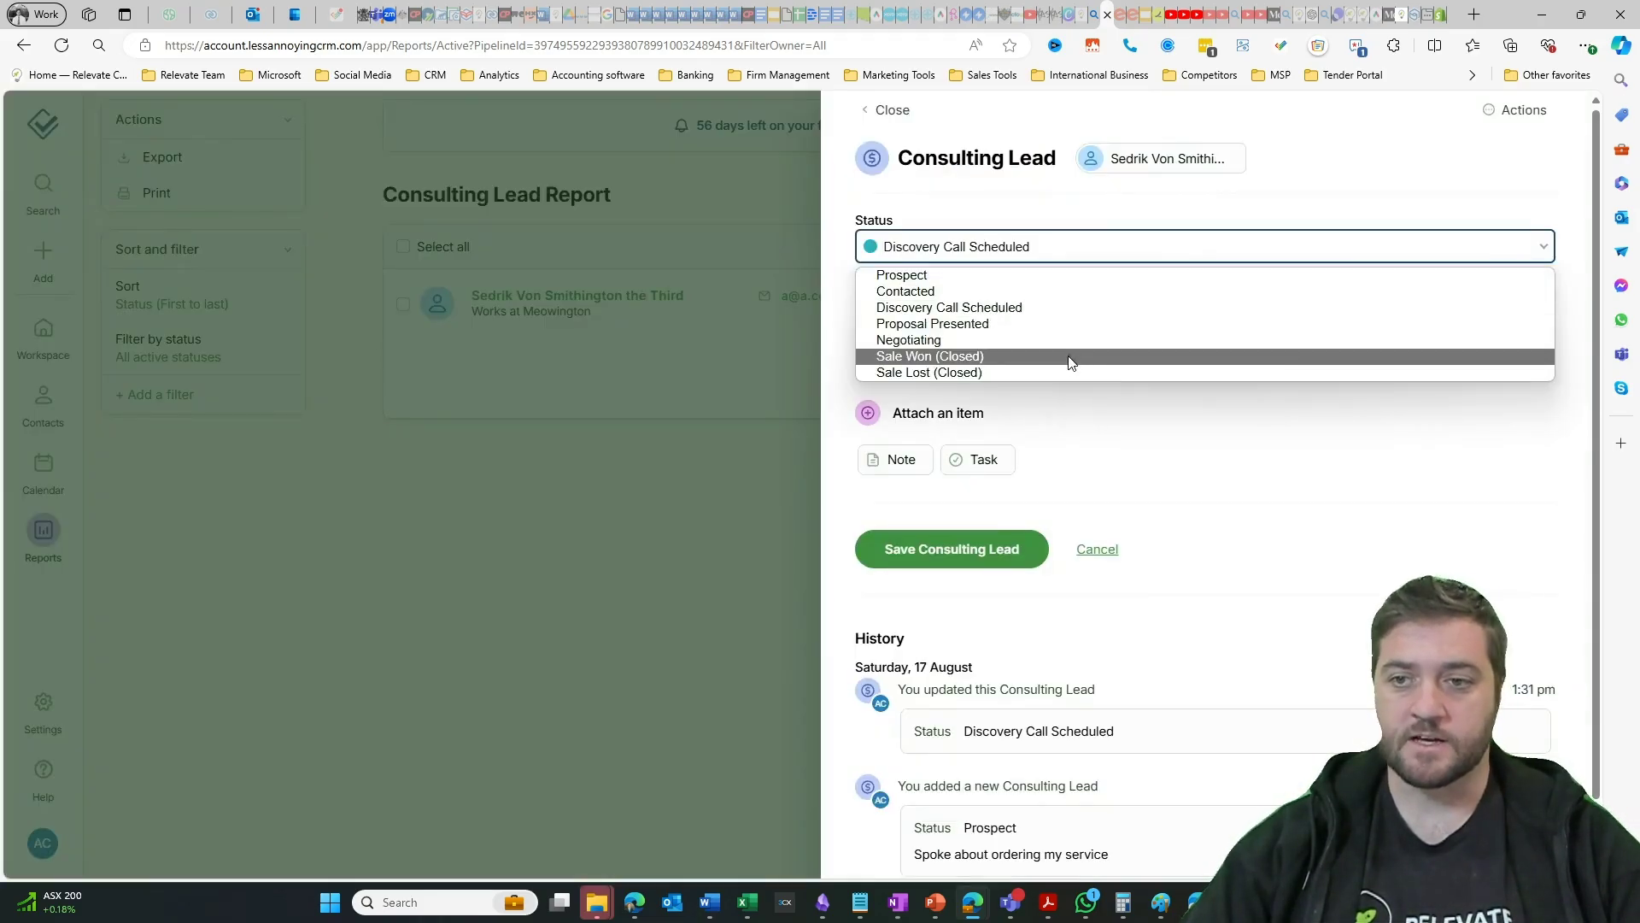
Keep the lead's status as Discovery Call Scheduled and its source as Referral.
click(1362, 183)
click(1008, 322)
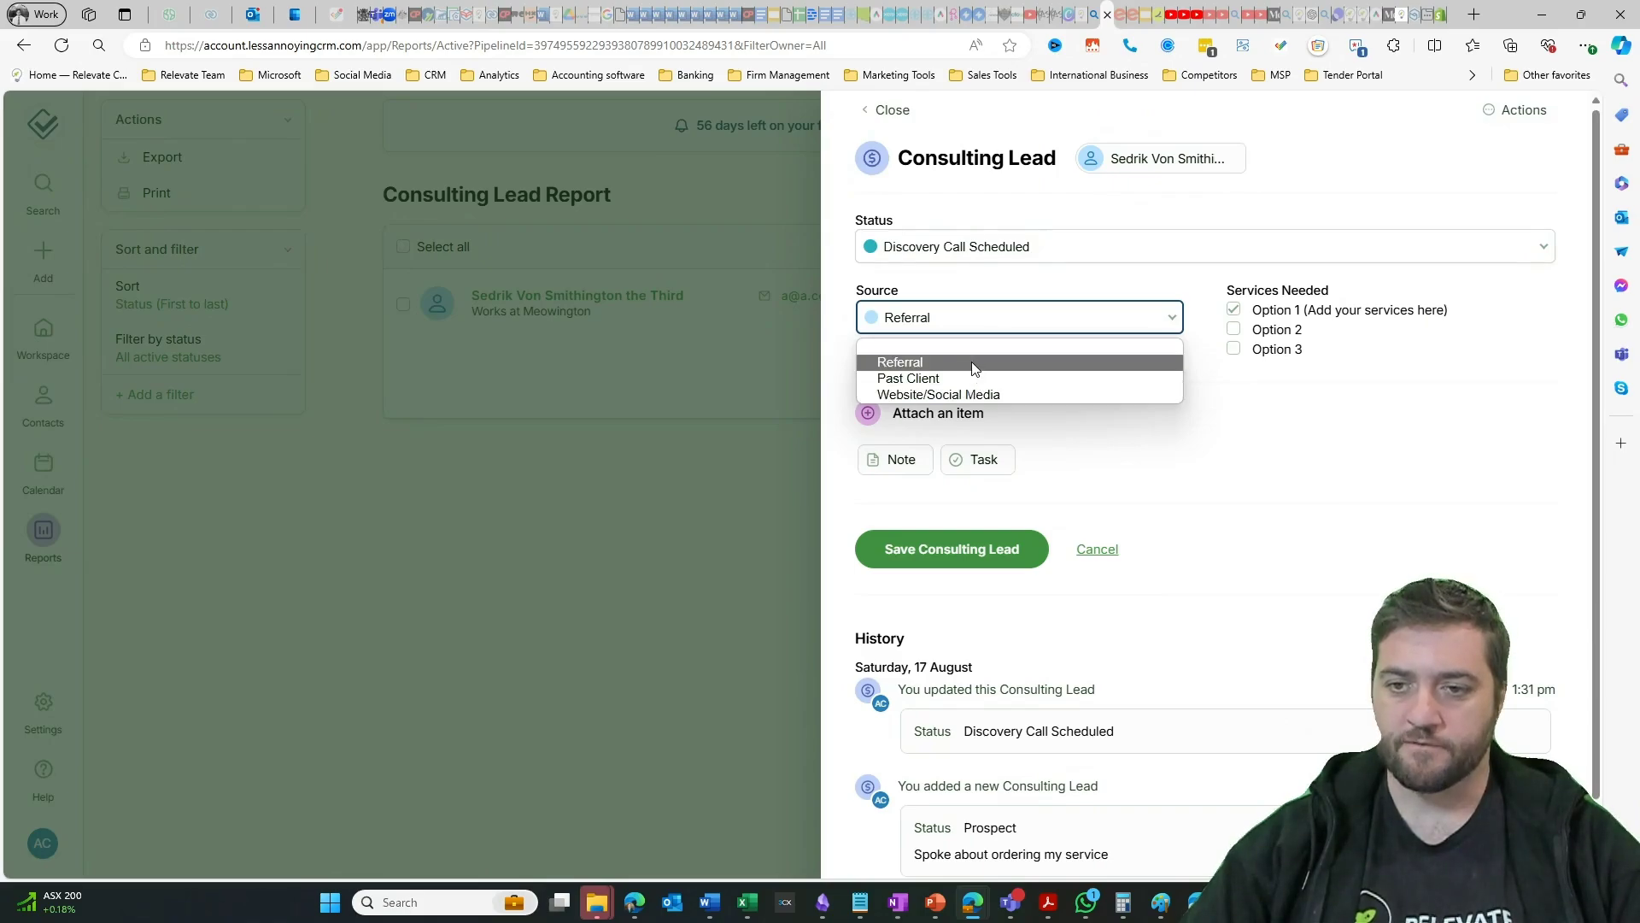
click(1266, 425)
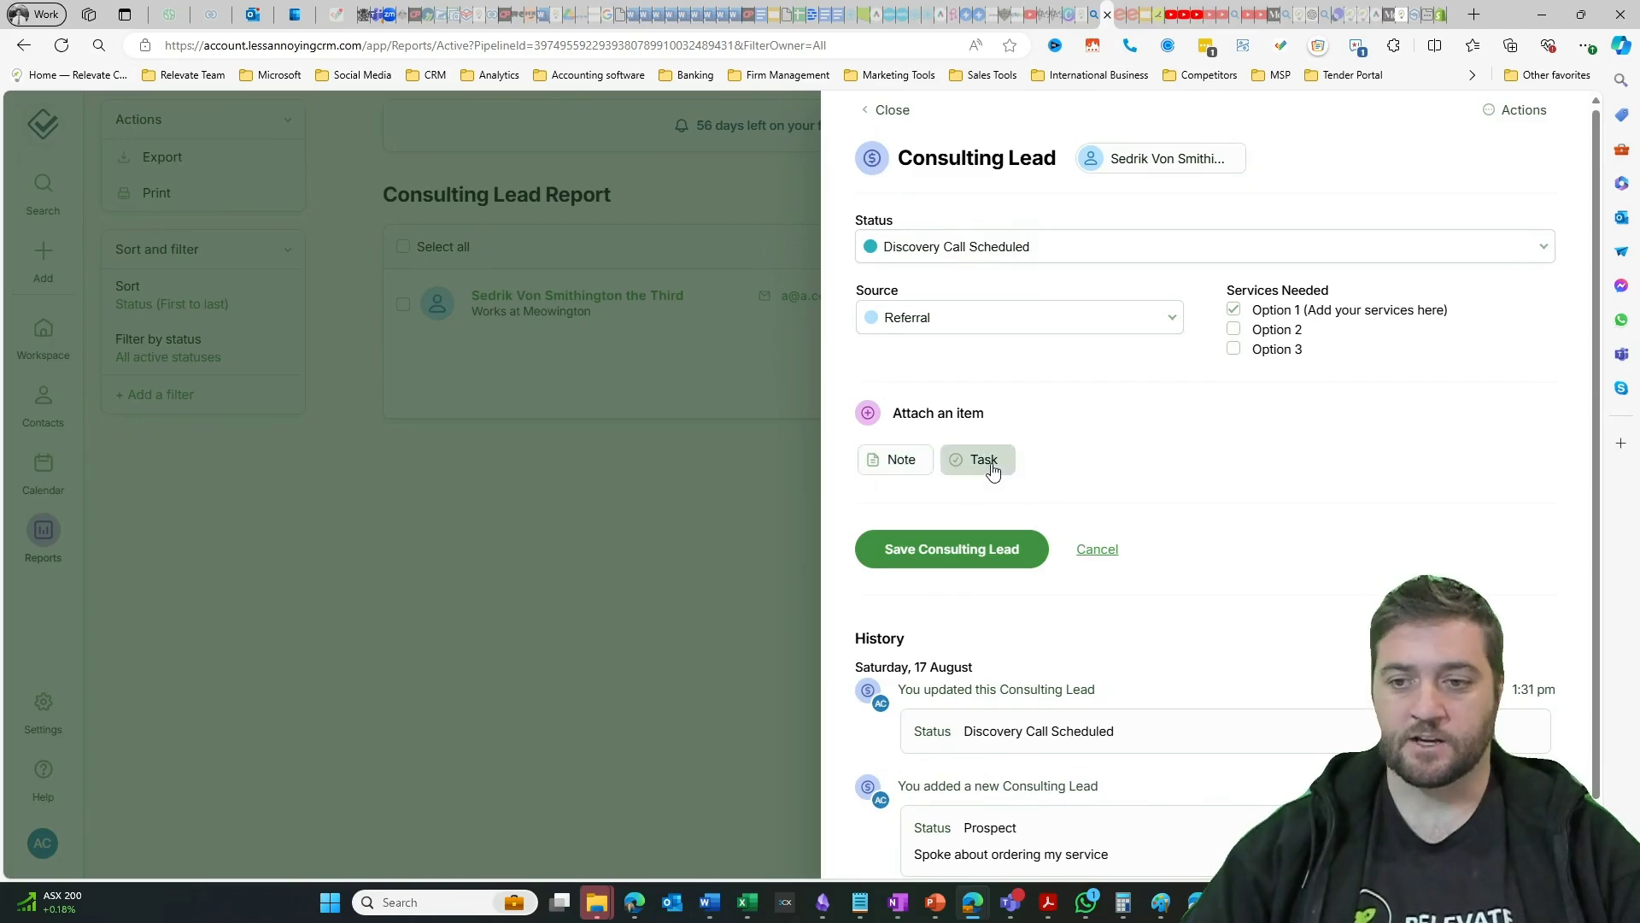
Attach the note 'waiting for some funds to come through.', save the lead, and return to the report.
scroll(1029, 490, down, 1)
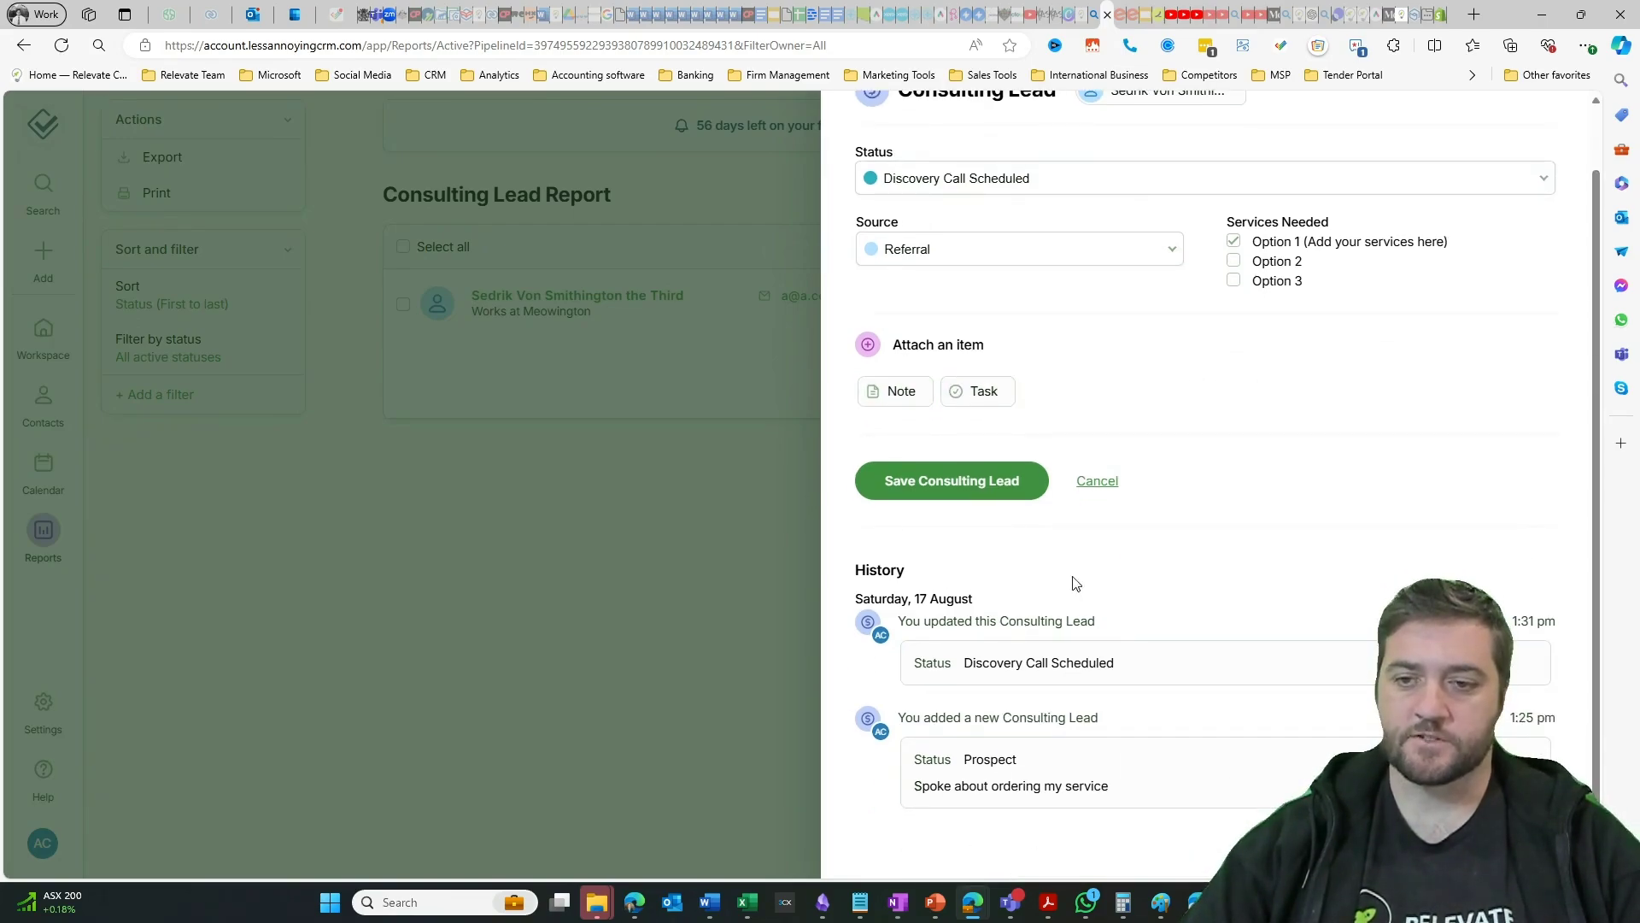
click(913, 395)
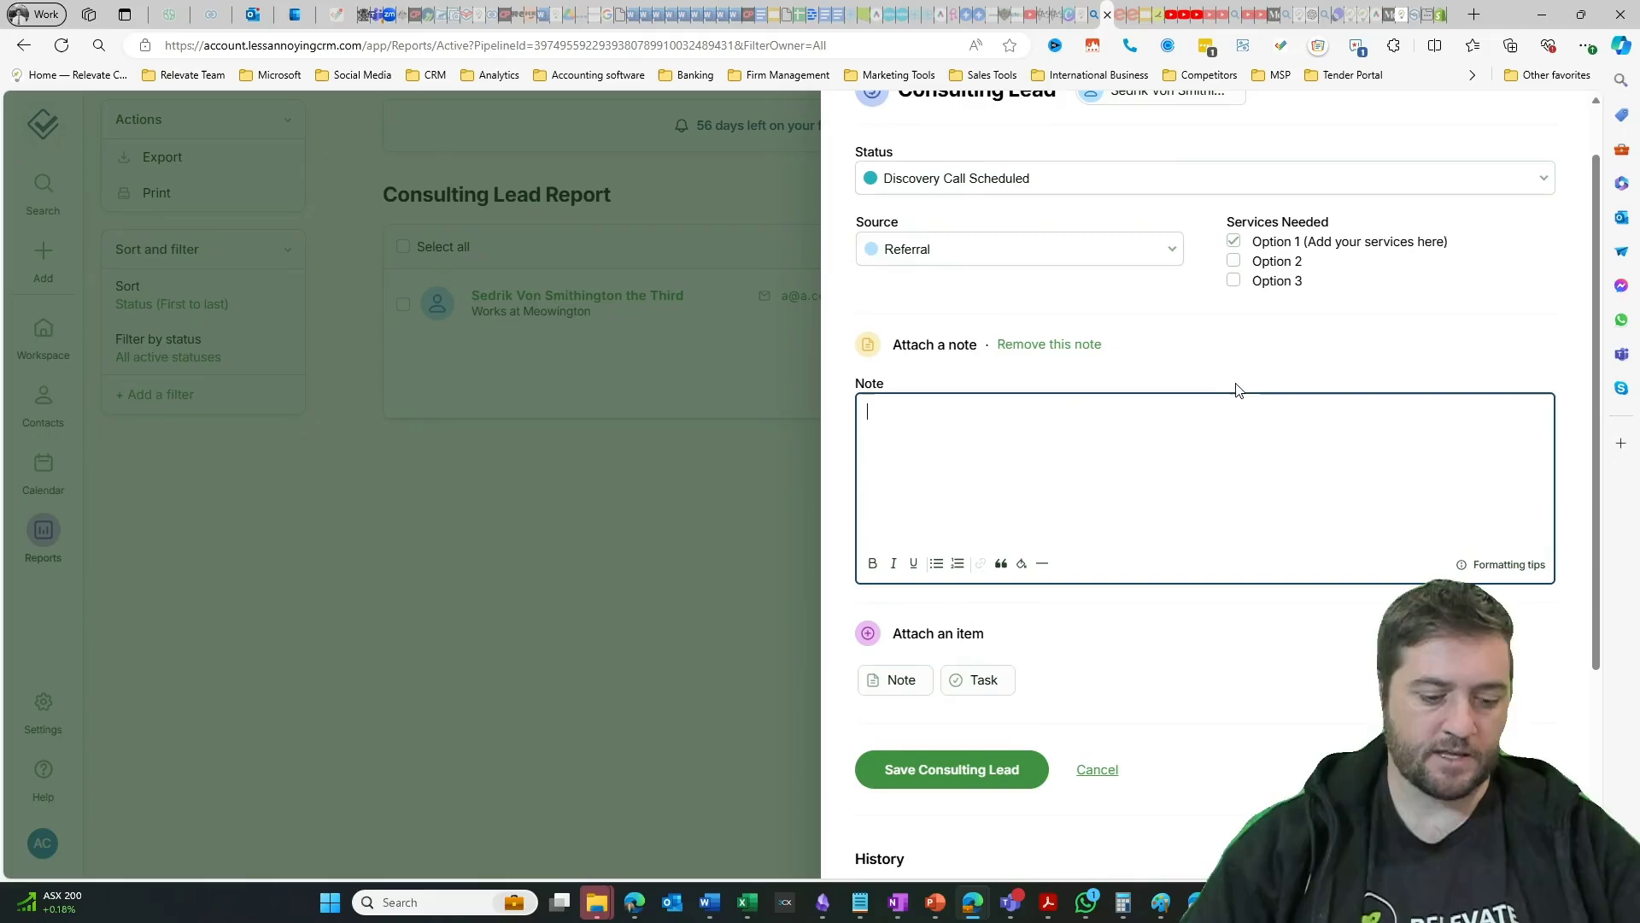
text(waiting for some funds to)
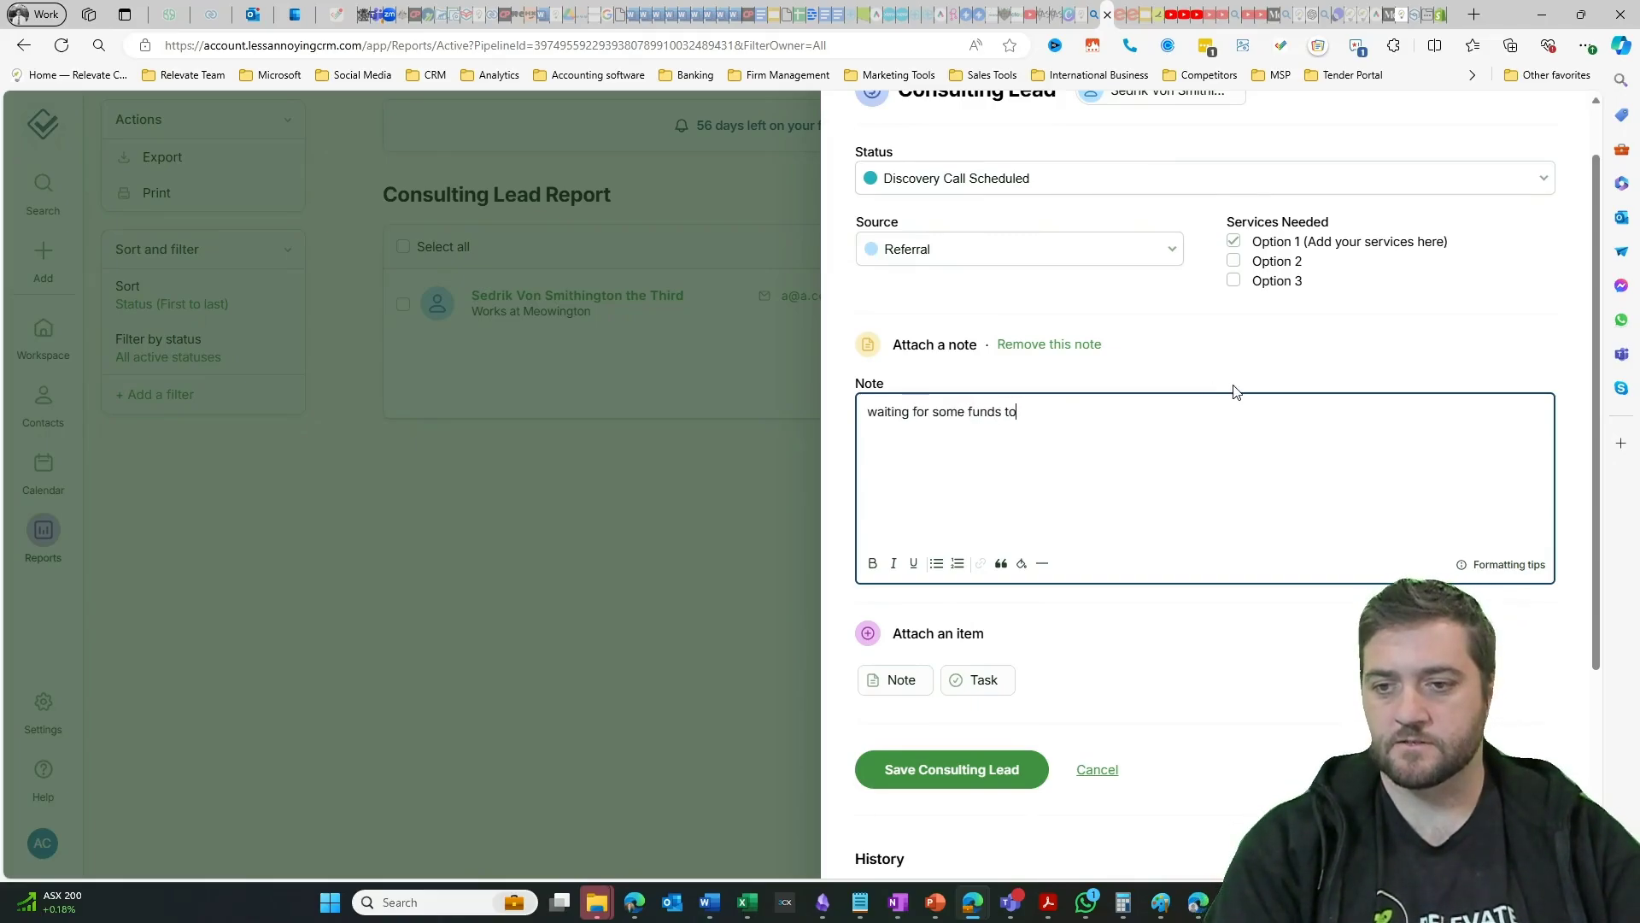
text( come throug)
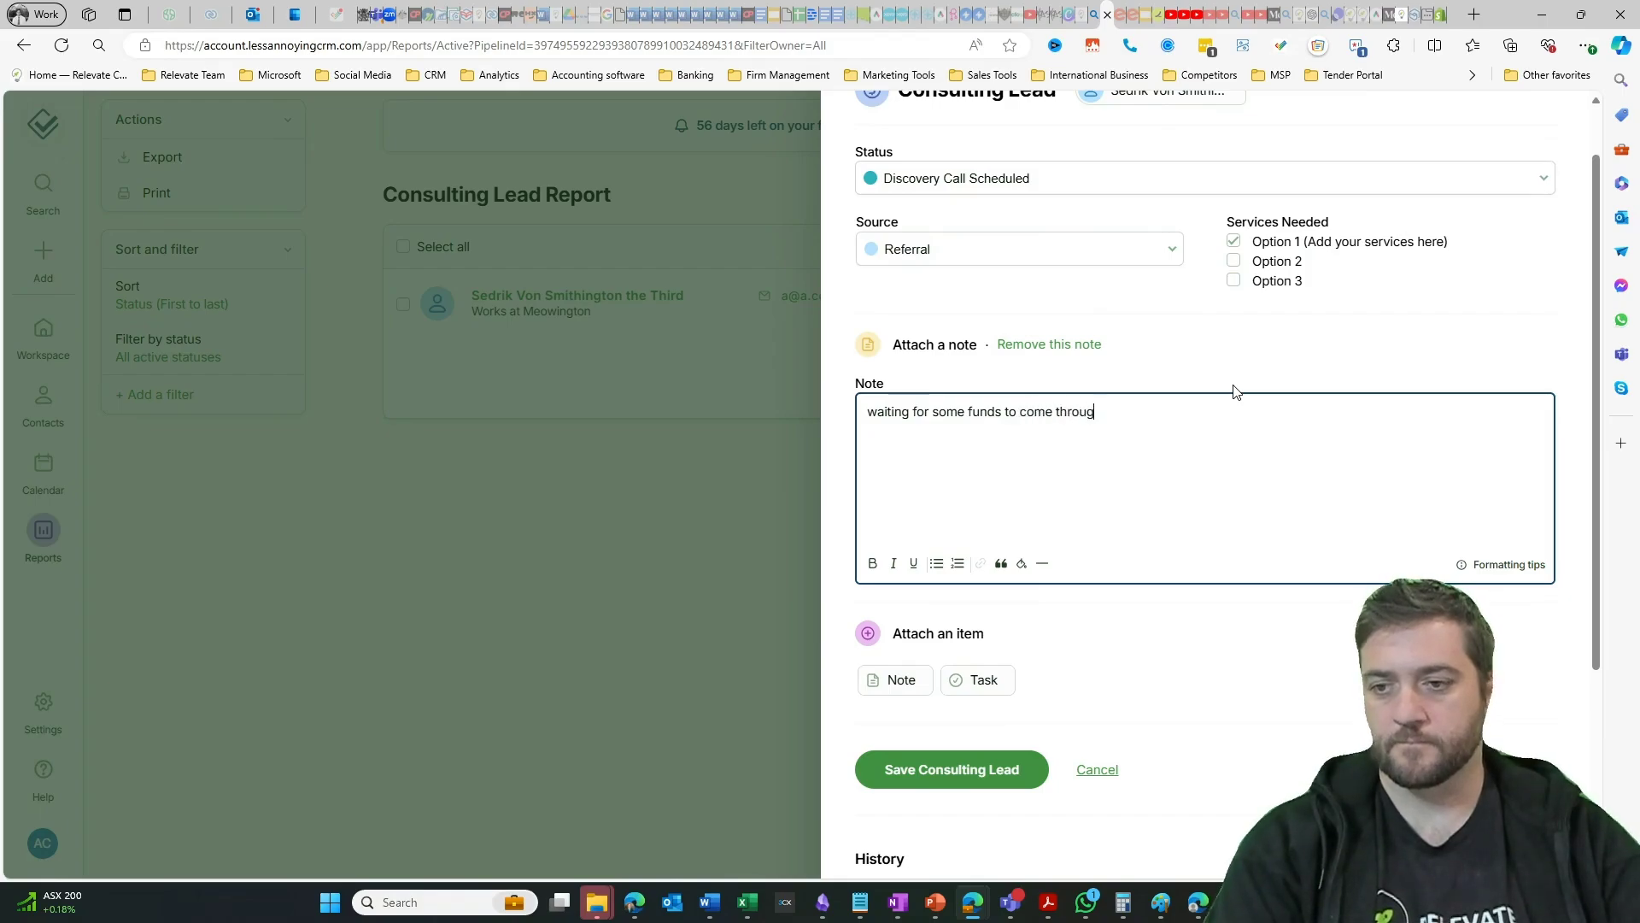
text(h.)
scroll(1026, 598, down, 1)
click(930, 752)
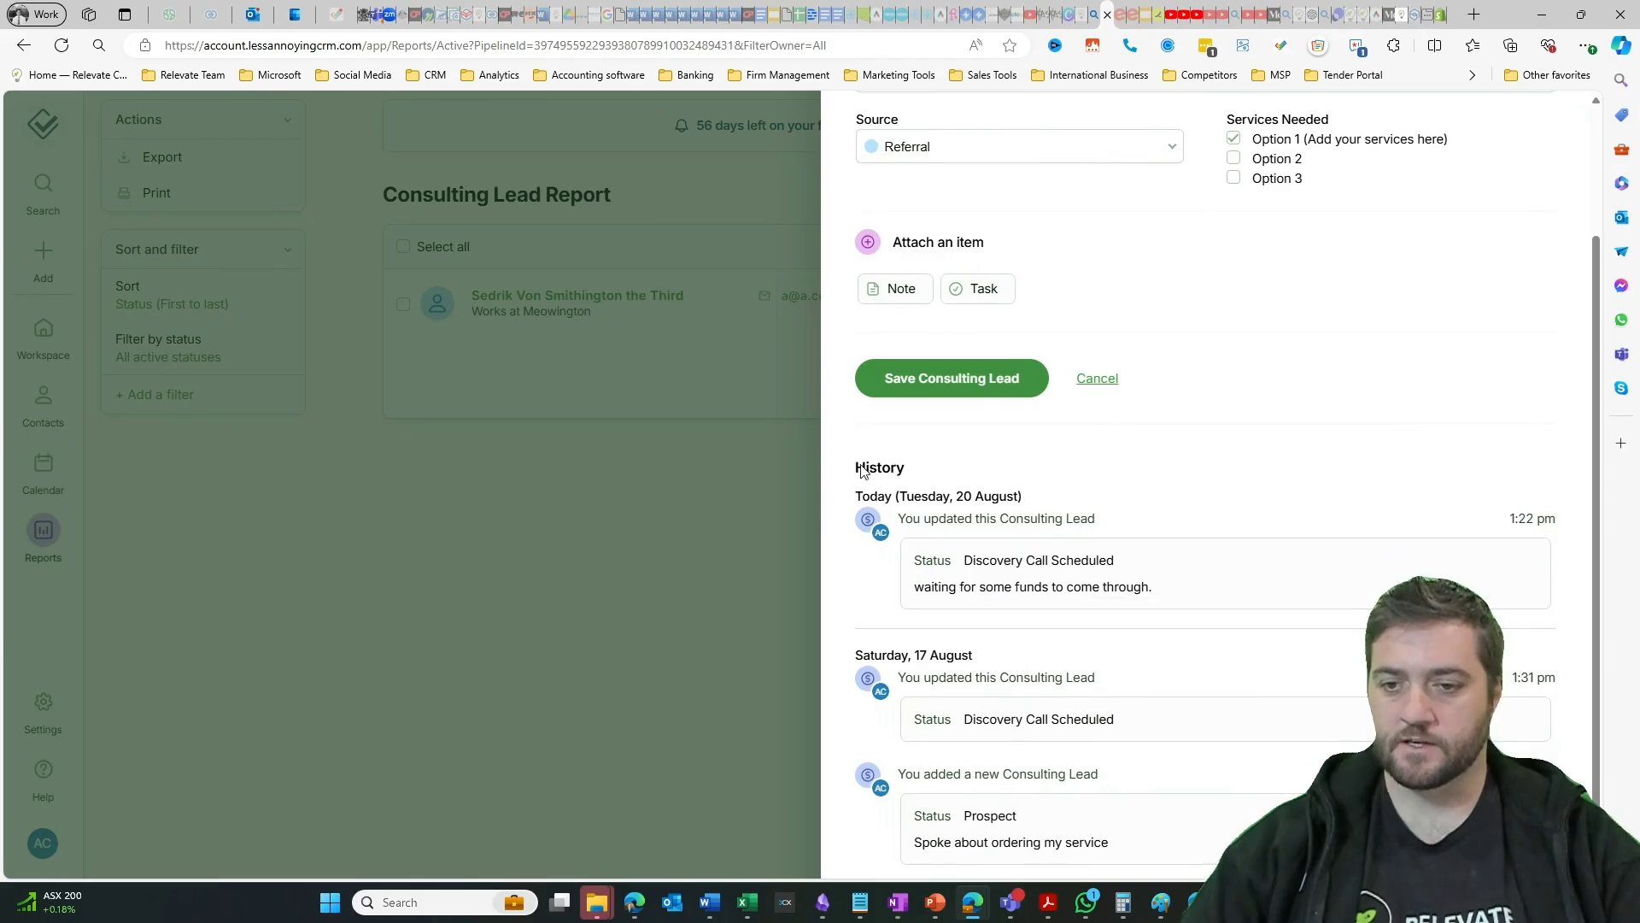
mouse_move(935, 540)
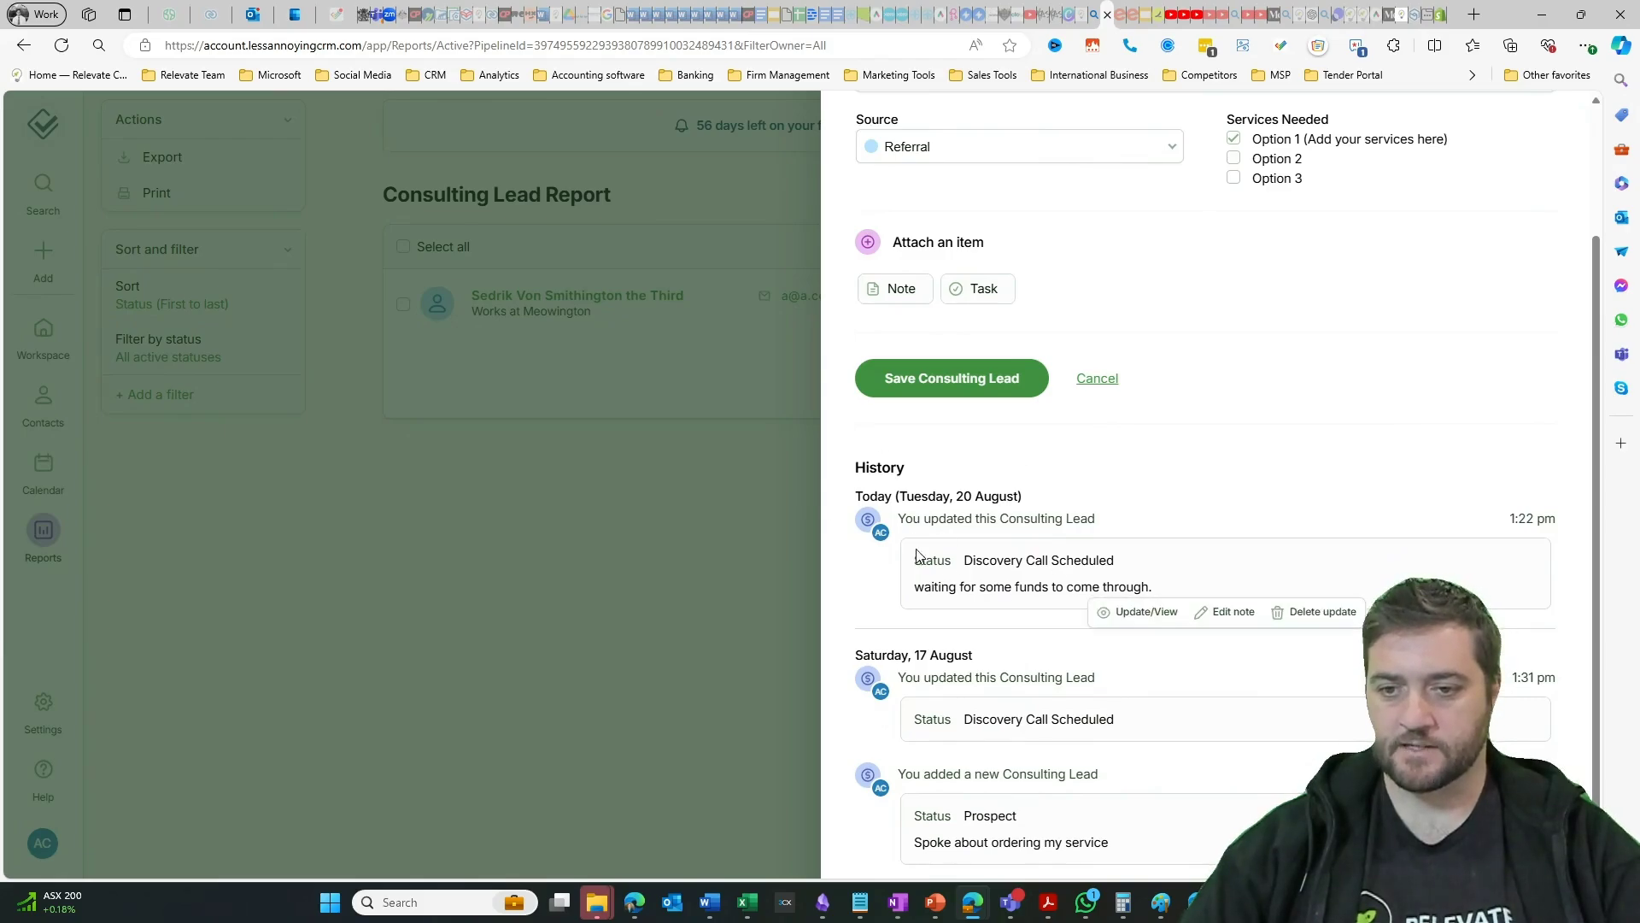
click(670, 468)
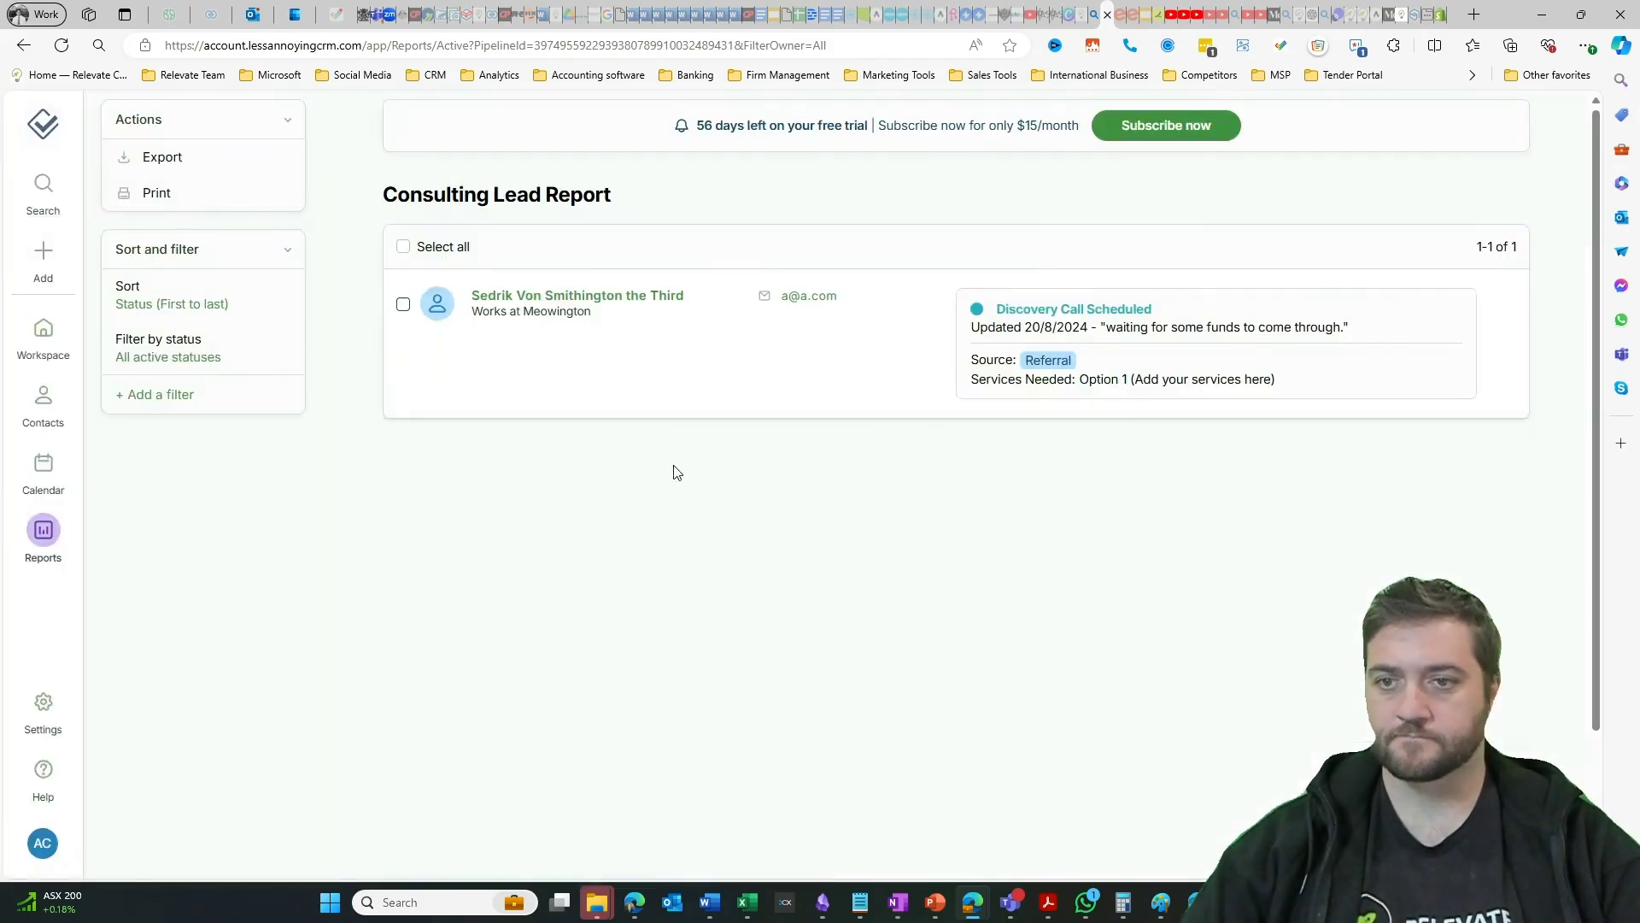
click(42, 398)
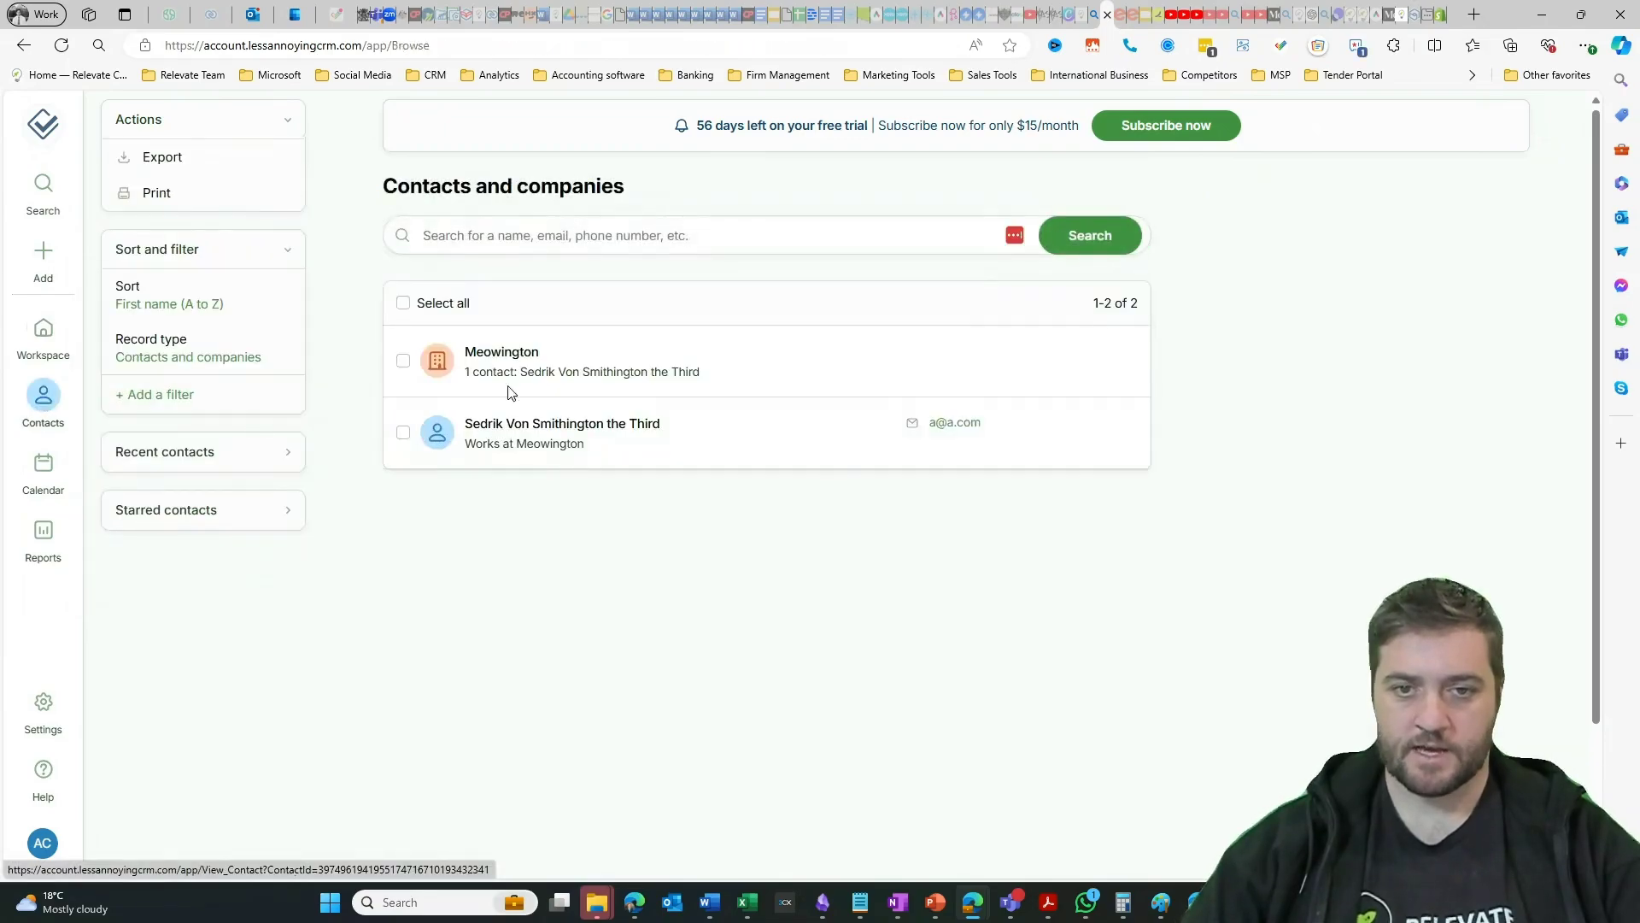
click(538, 431)
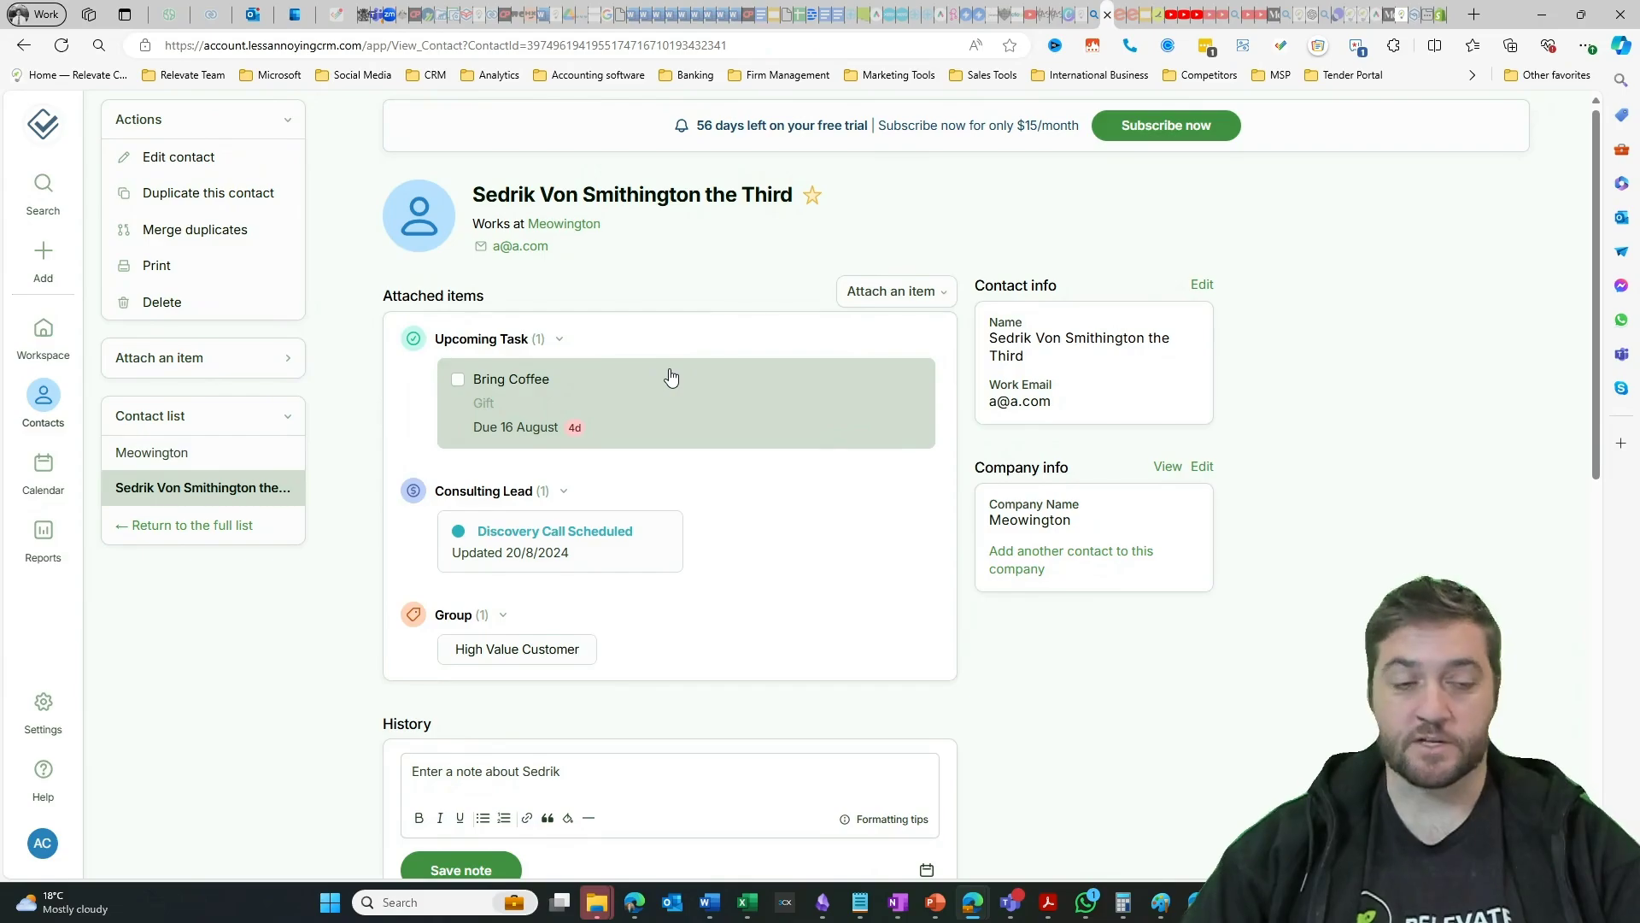
scroll(671, 377, down, 1)
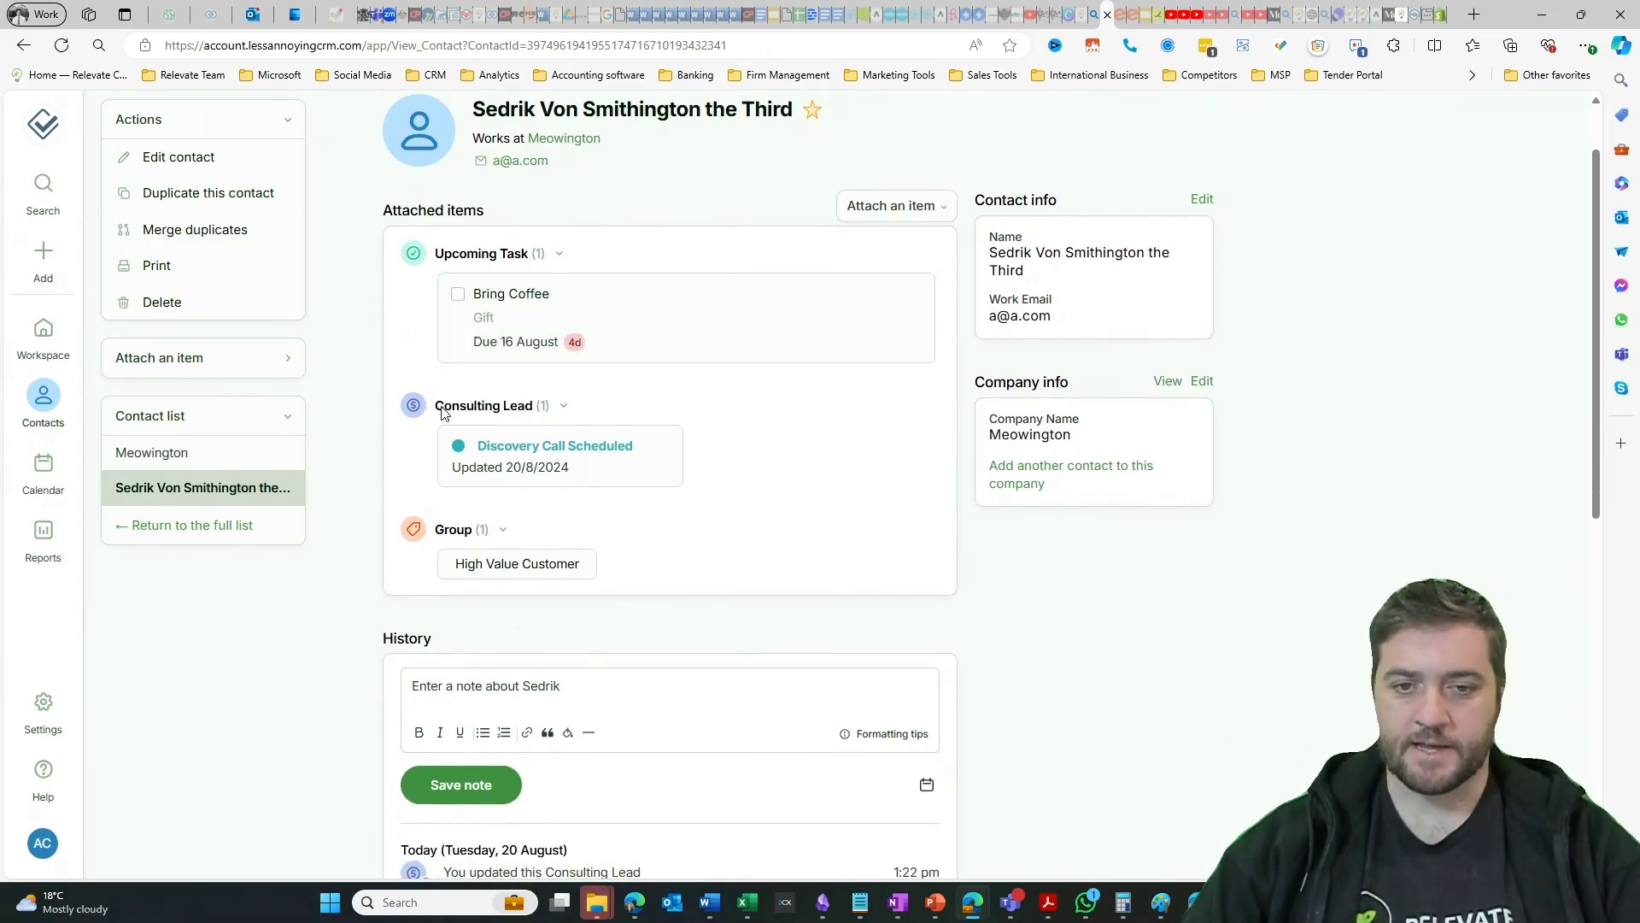
mouse_move(549, 458)
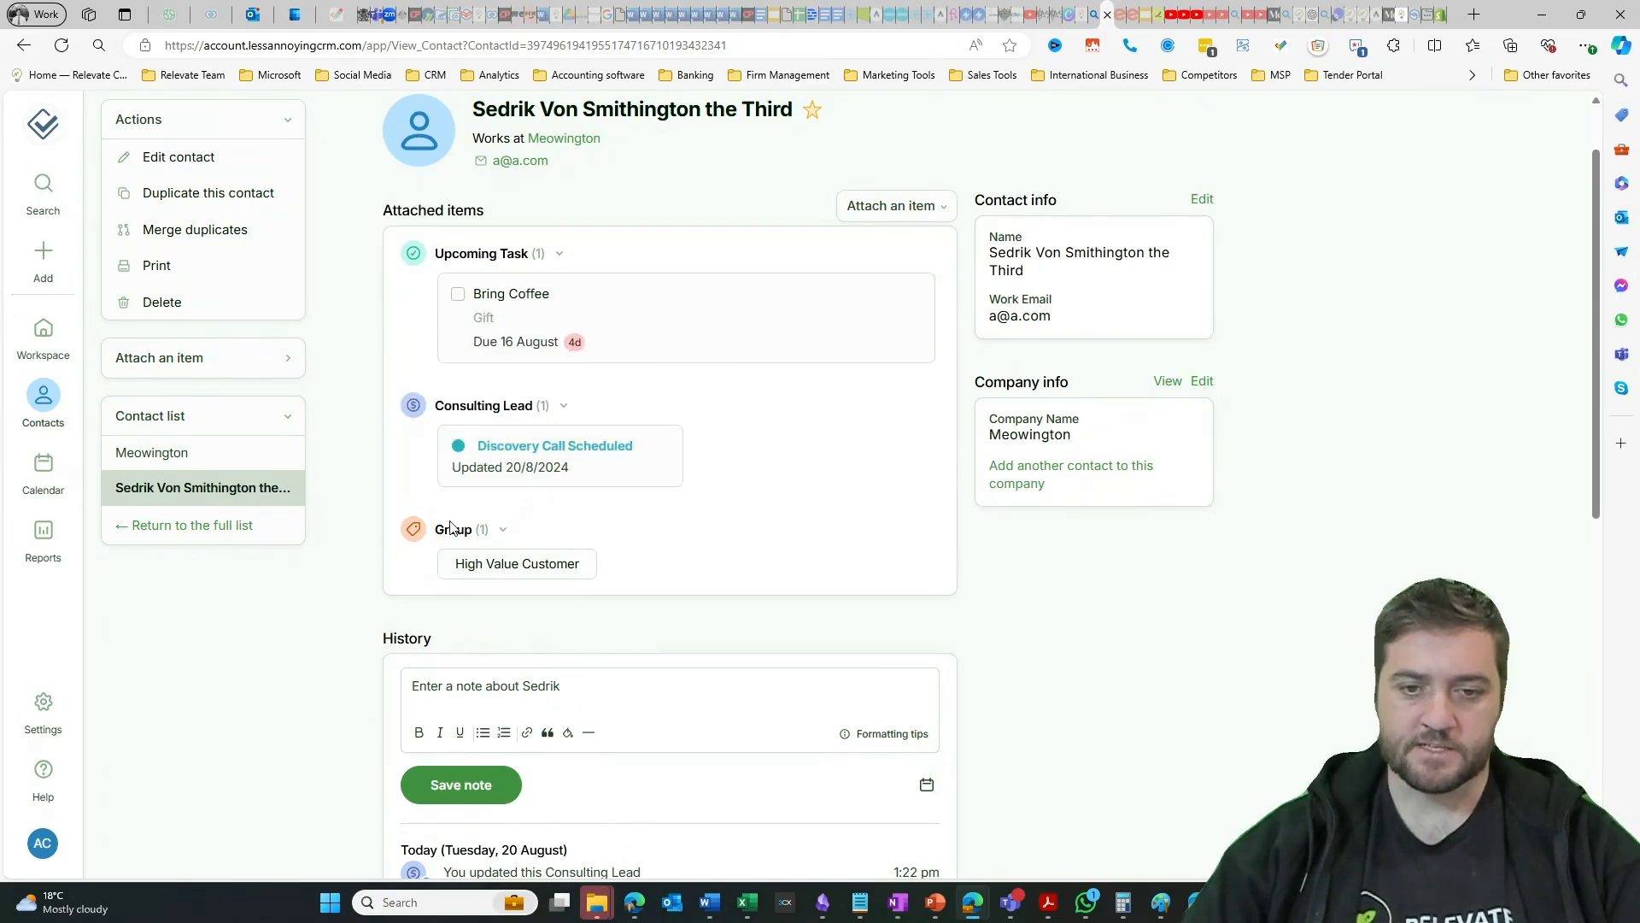
mouse_move(458, 565)
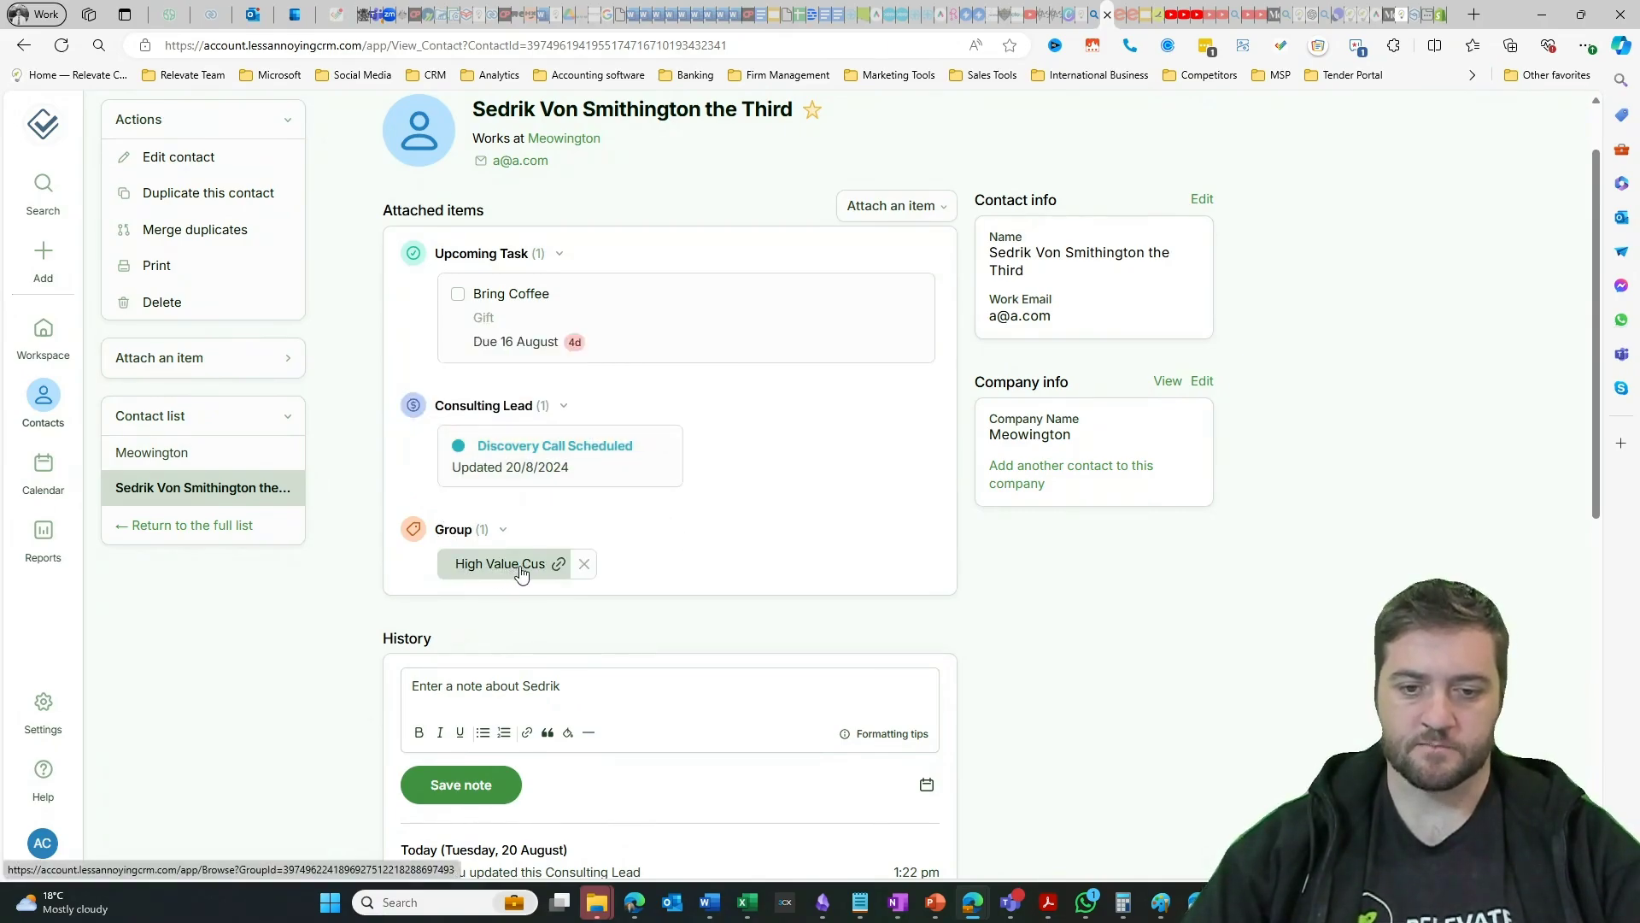
scroll(868, 538, down, 1)
scroll(979, 187, up, 1)
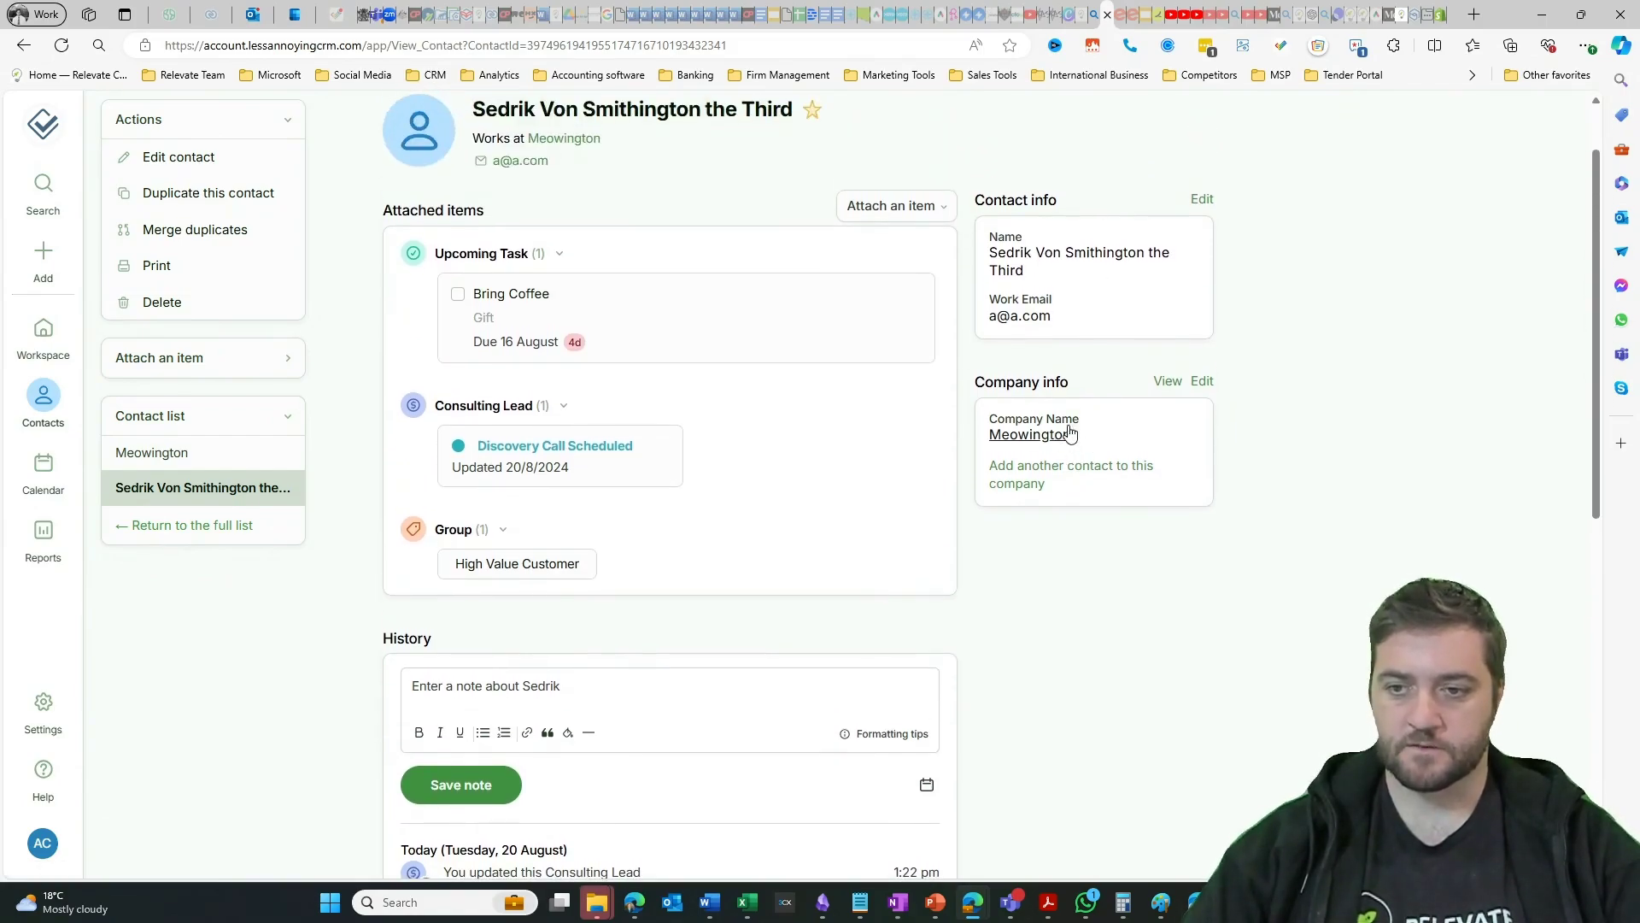
scroll(1120, 523, down, 4)
scroll(1120, 529, down, 1)
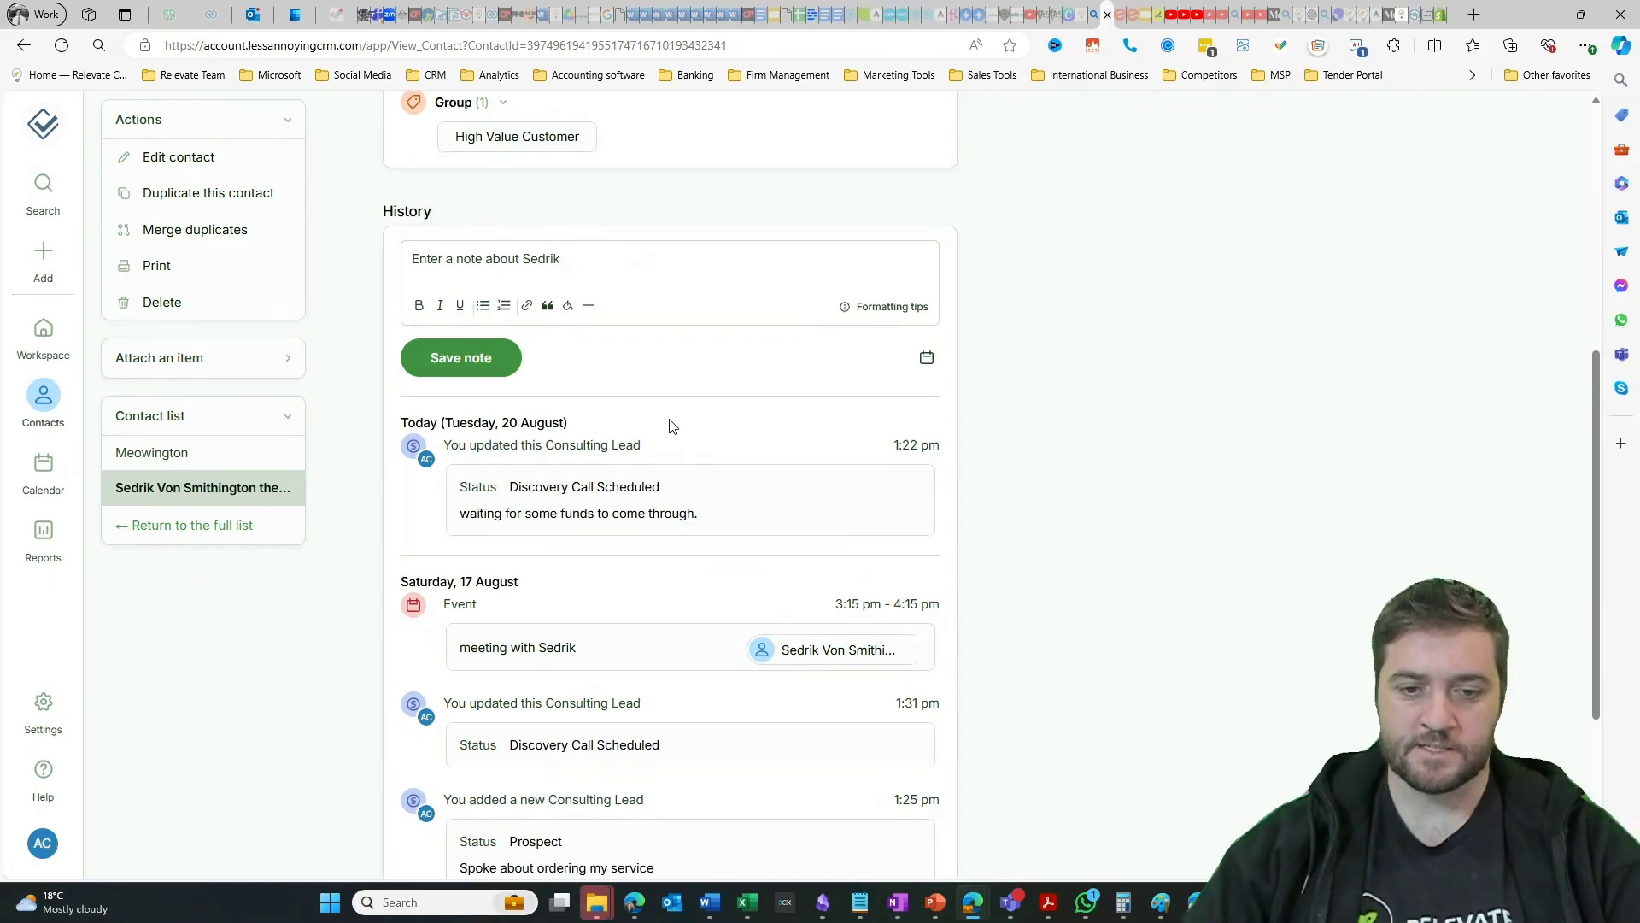
scroll(666, 435, down, 2)
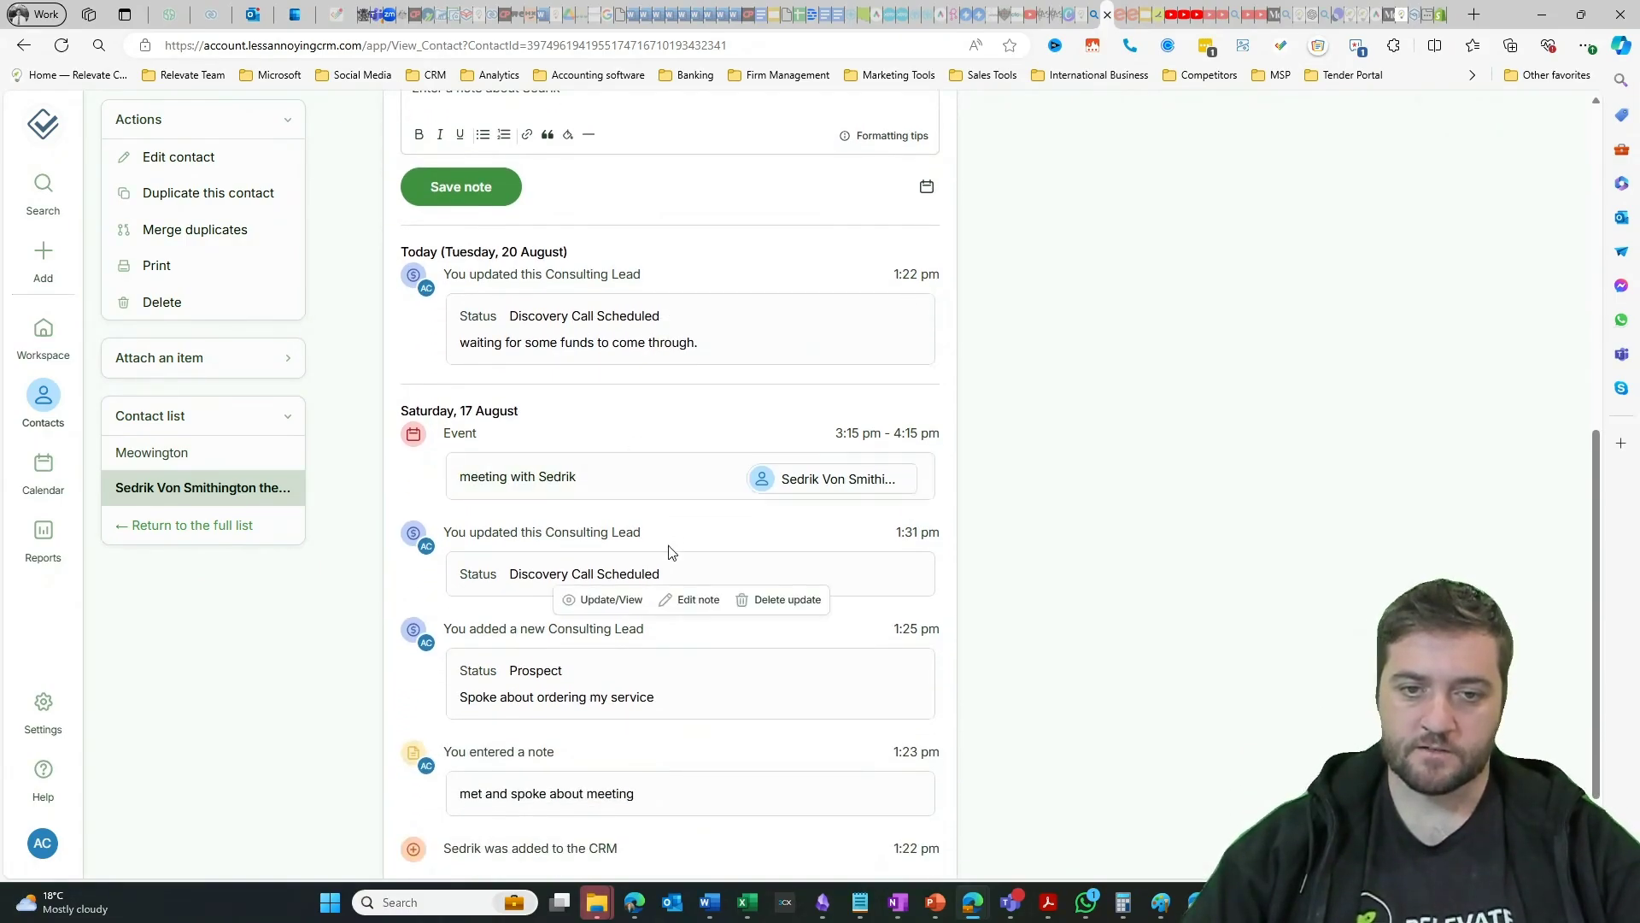
mouse_move(539, 536)
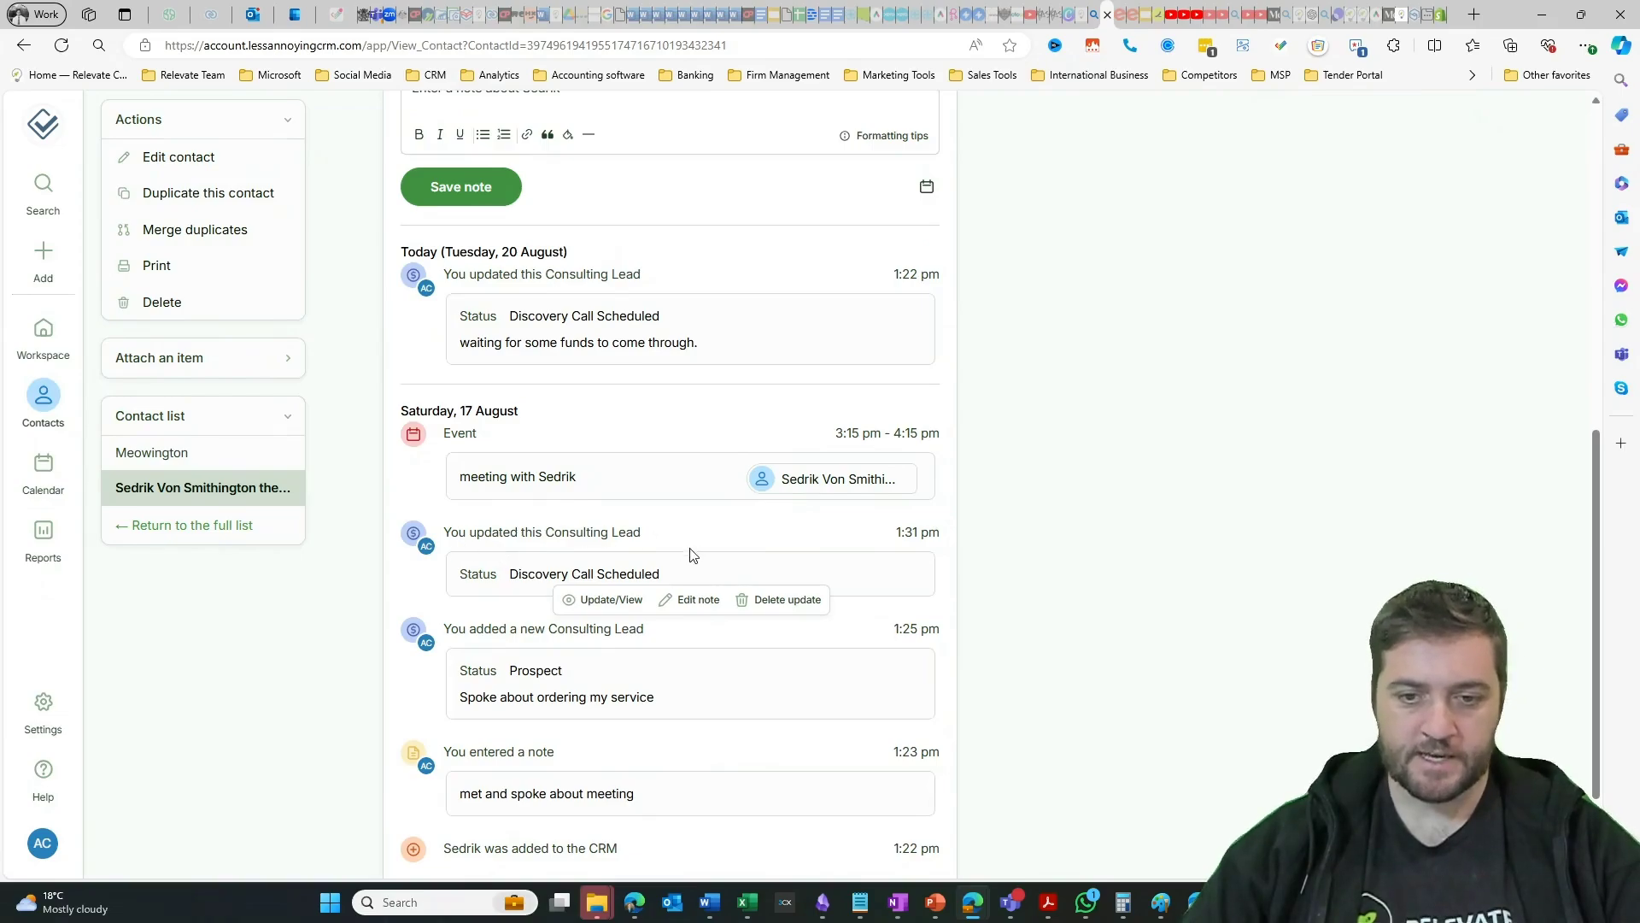
scroll(564, 622, down, 2)
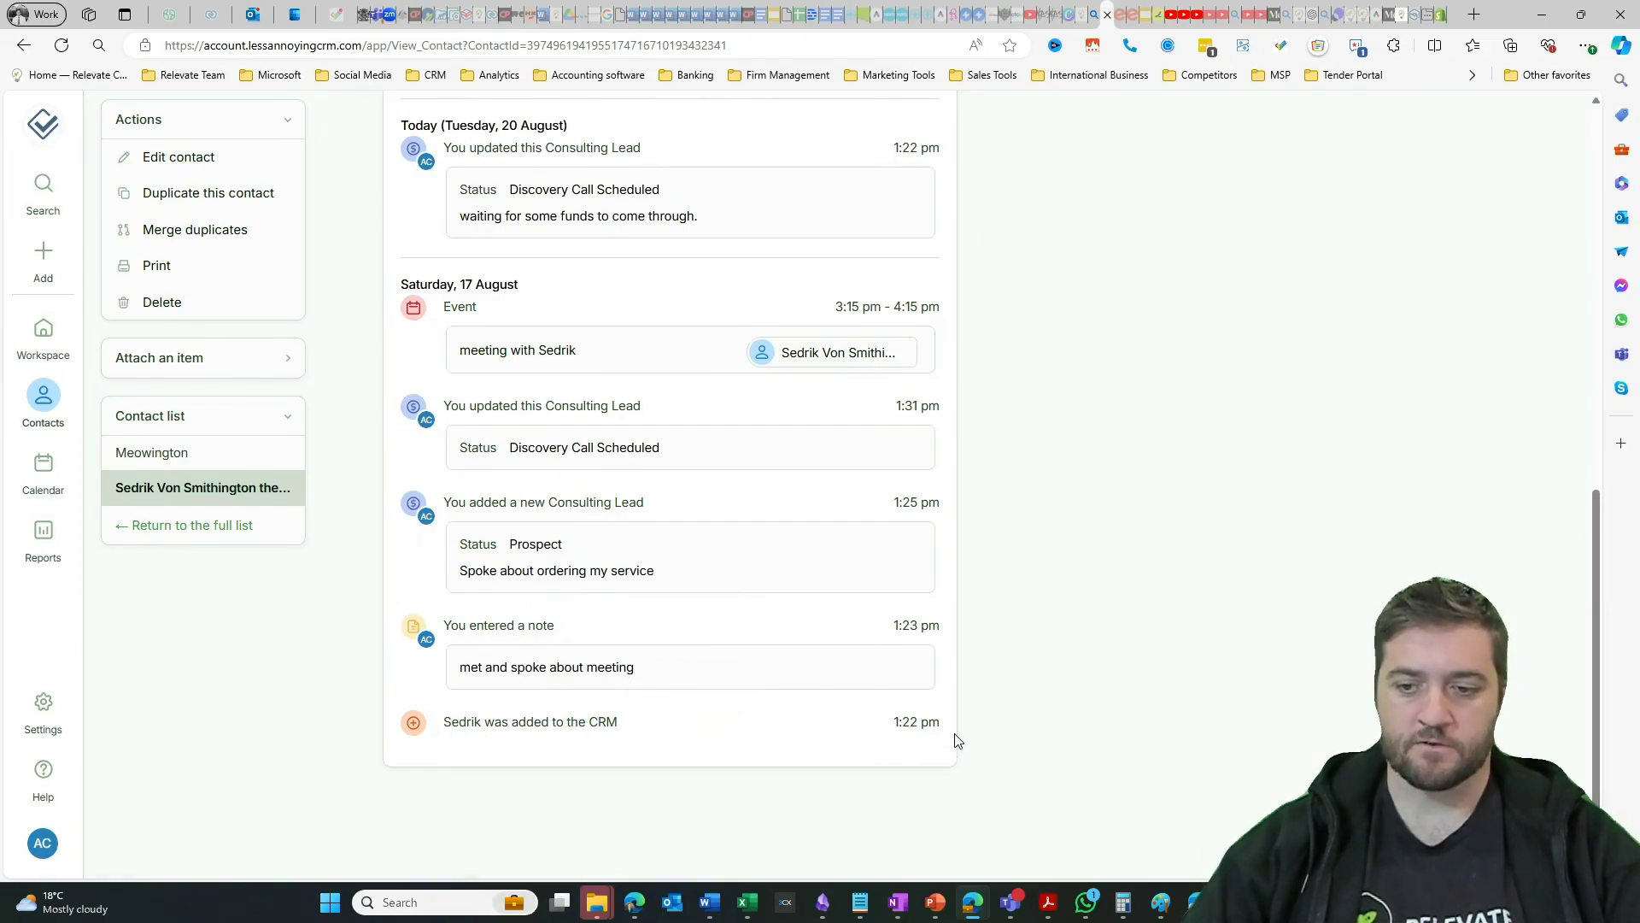
scroll(1073, 571, up, 8)
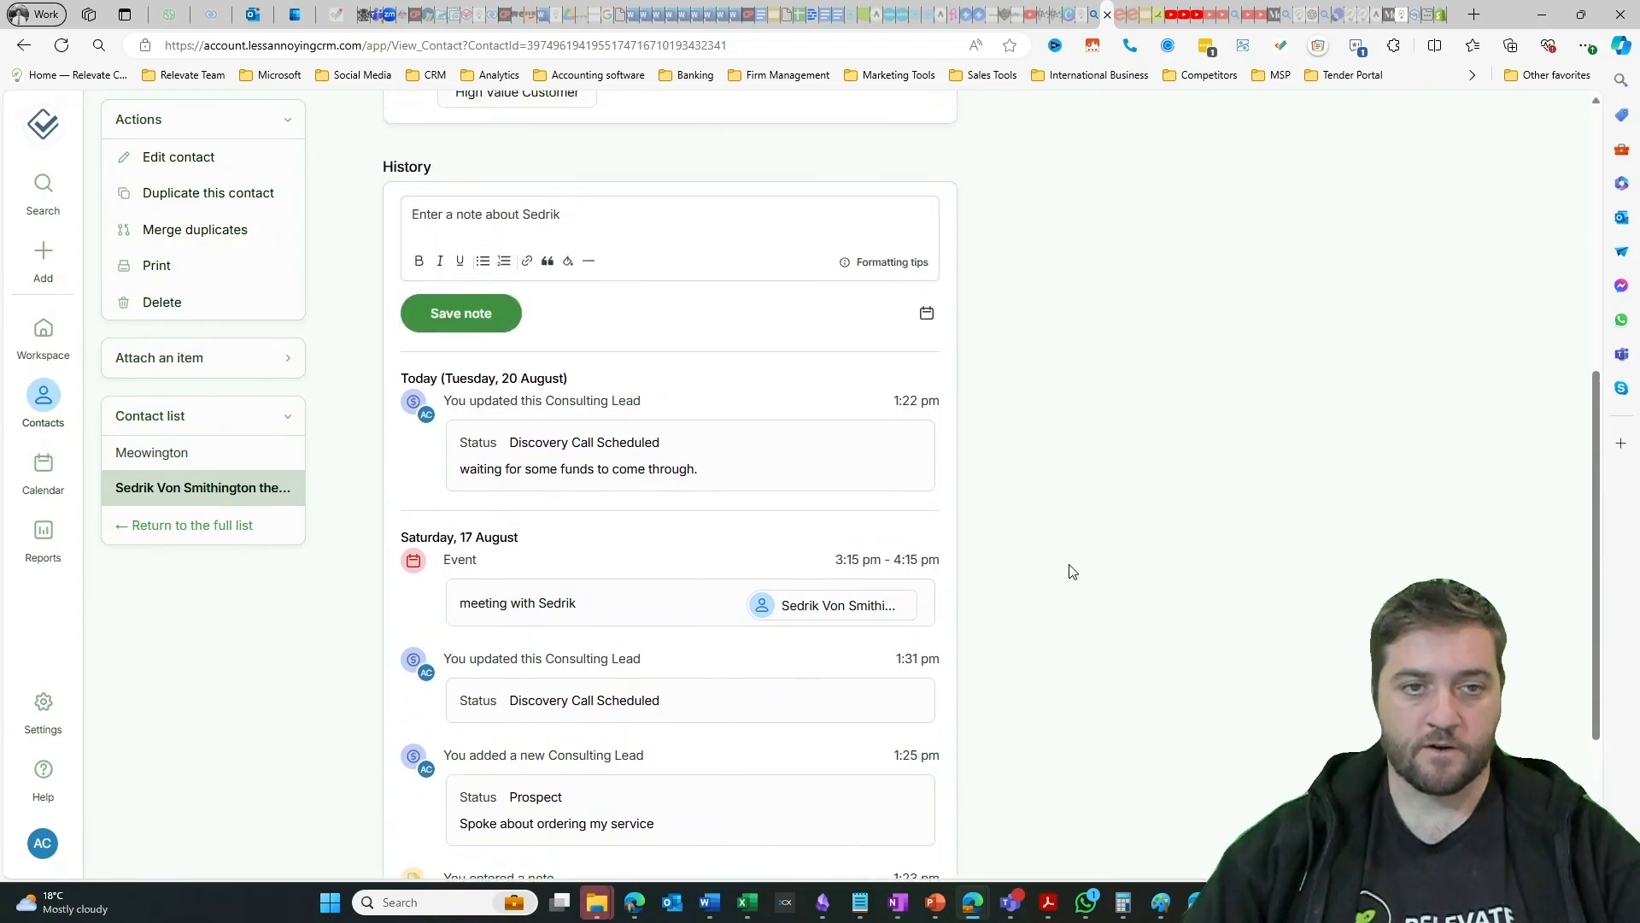
scroll(1073, 571, up, 2)
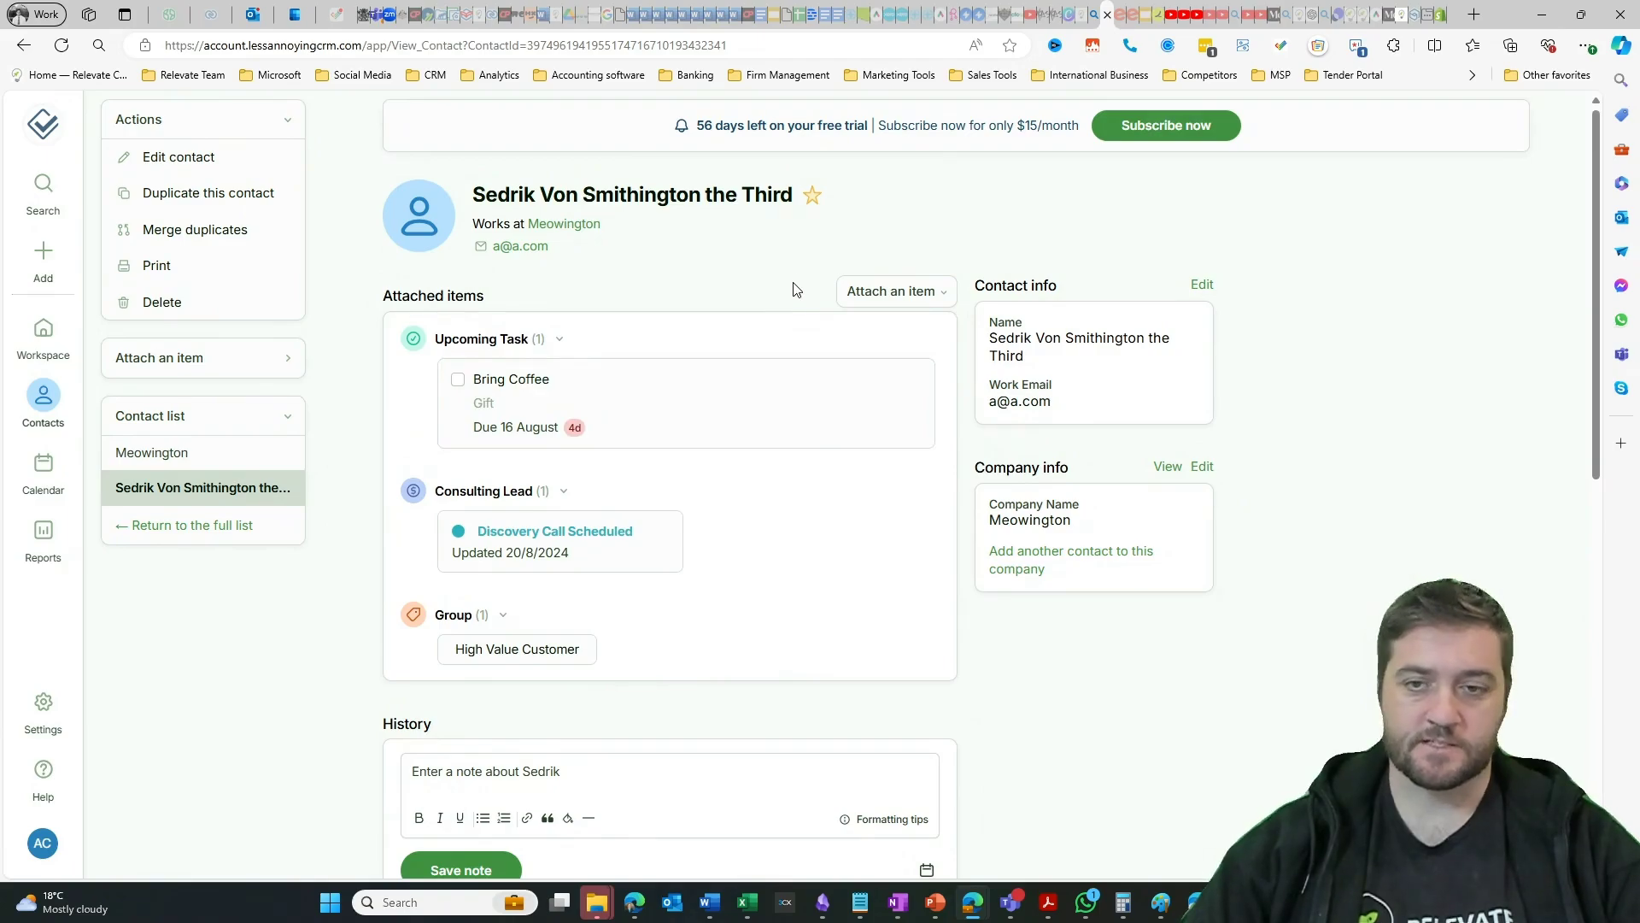
click(891, 292)
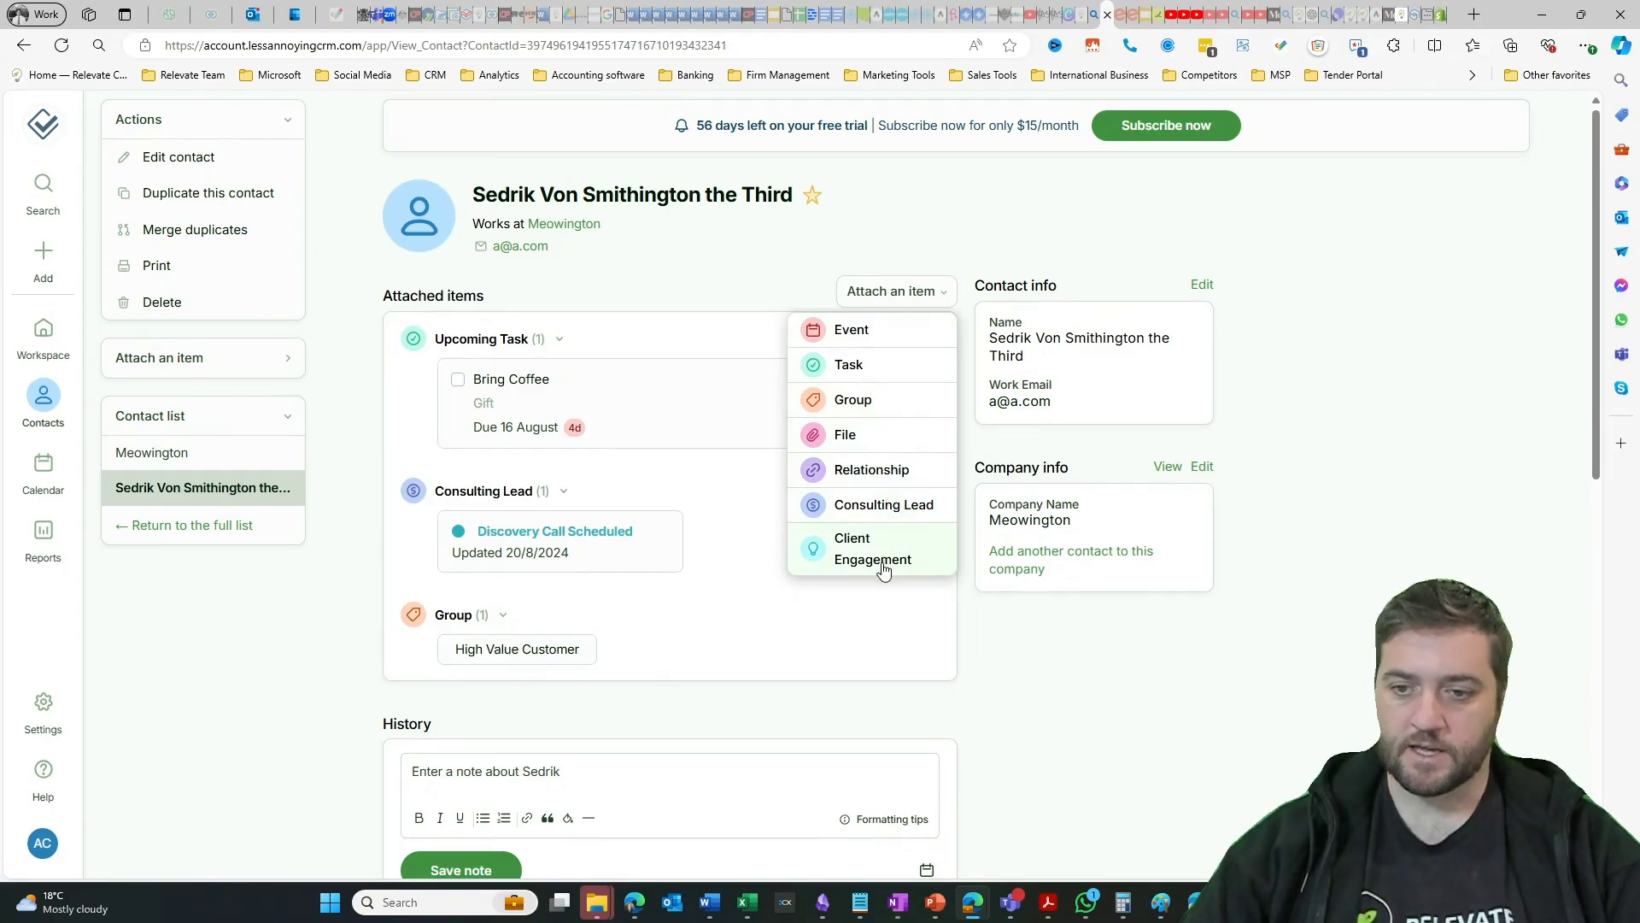
click(910, 585)
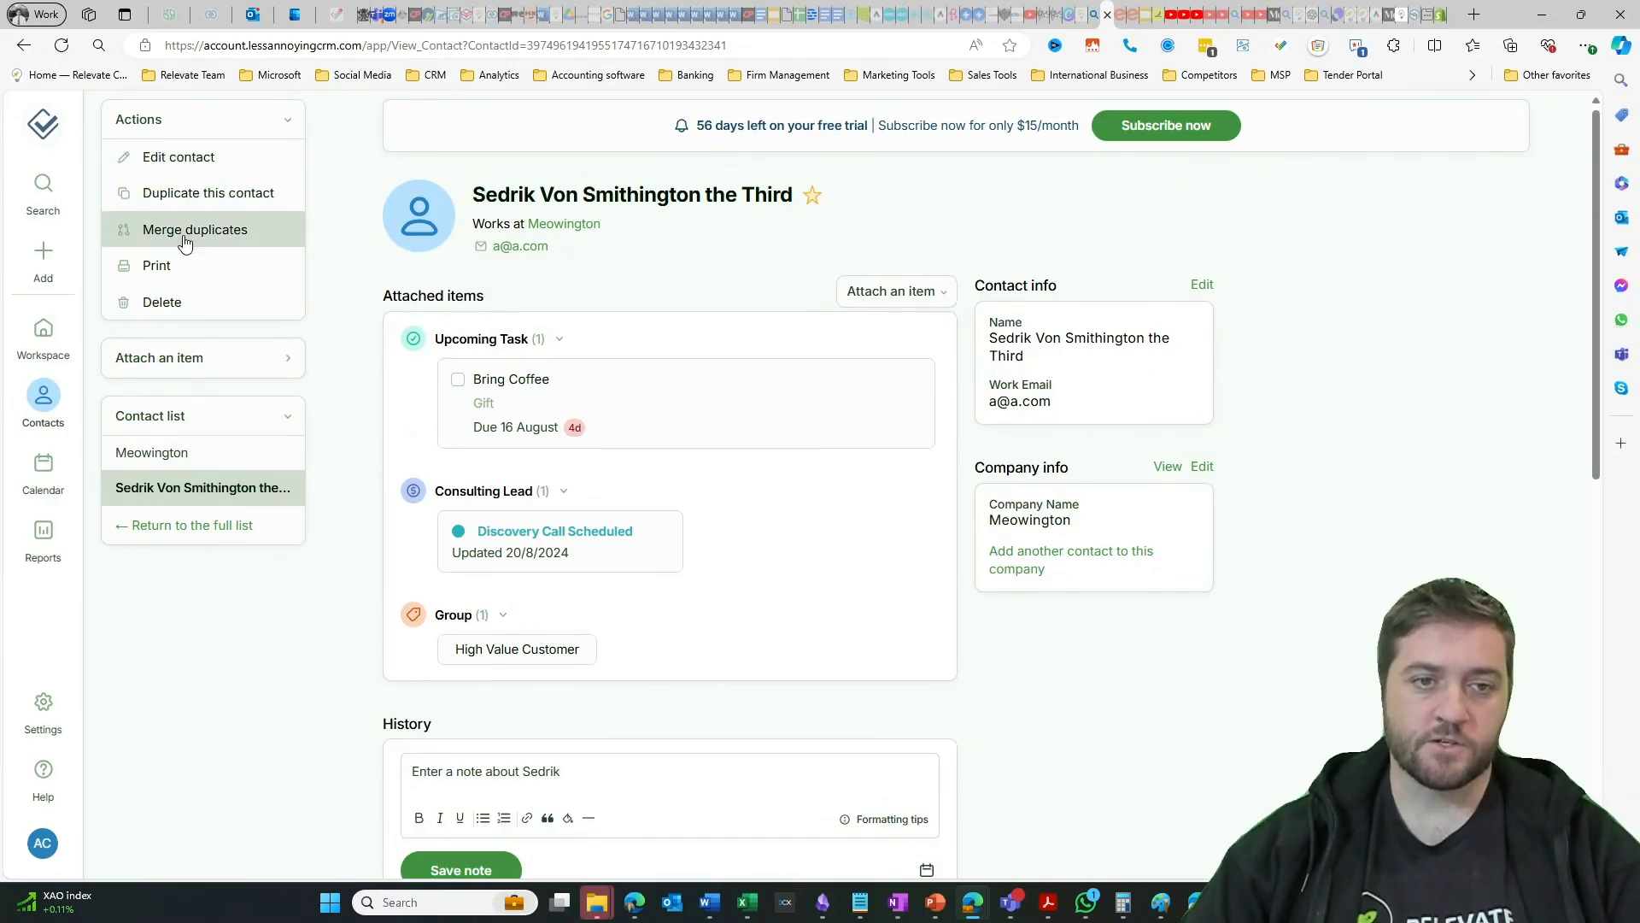
mouse_move(220, 357)
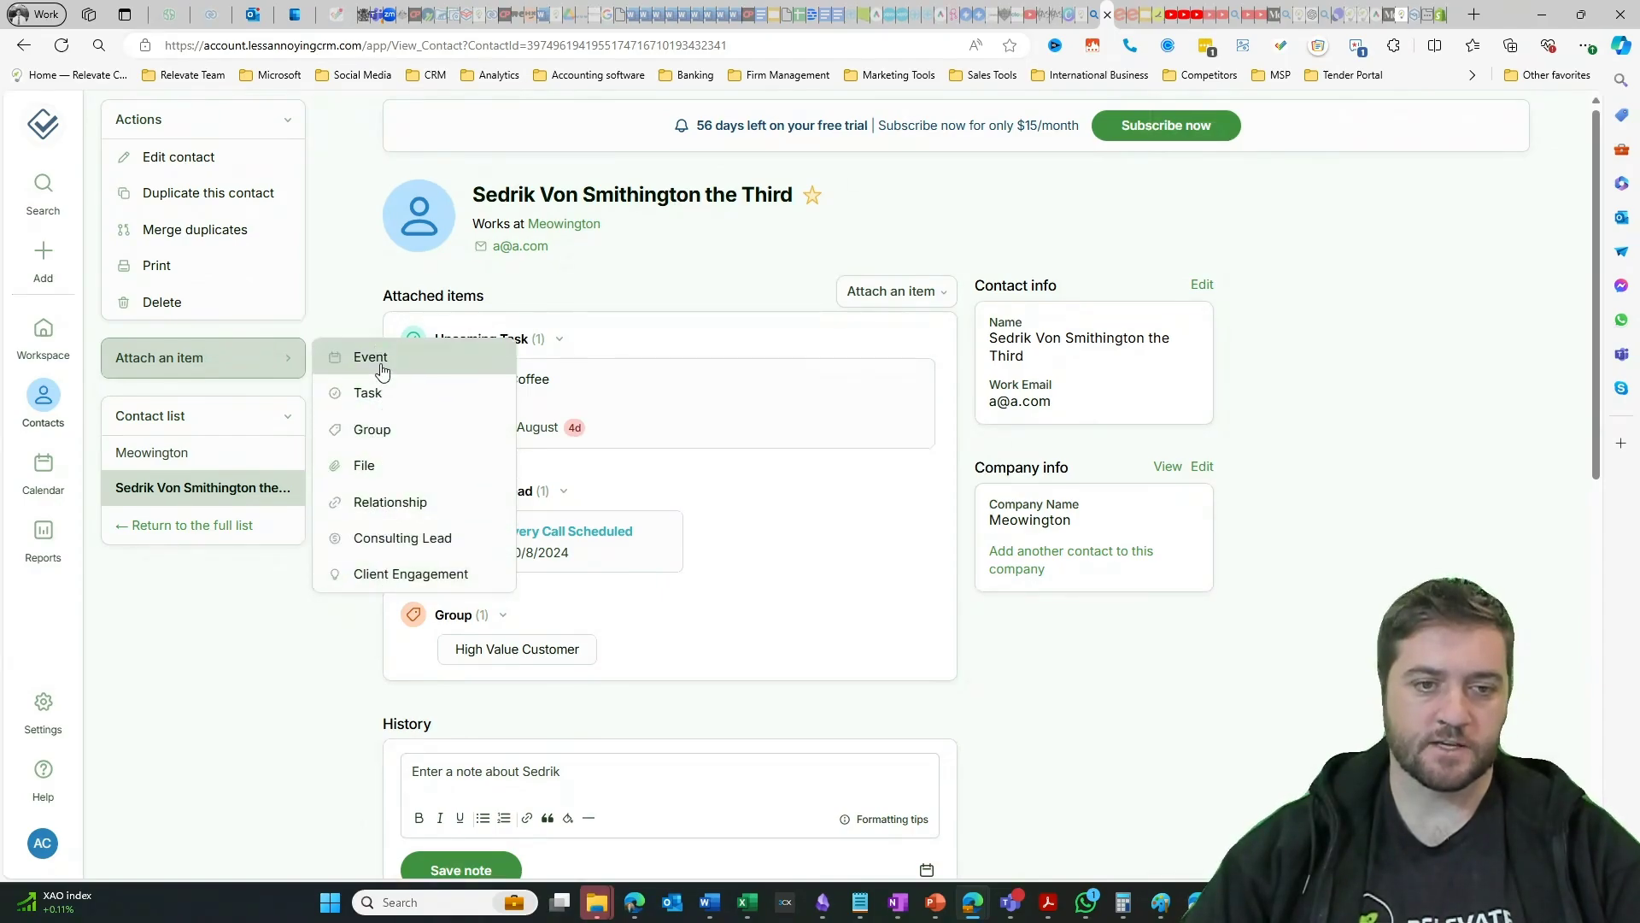
click(178, 156)
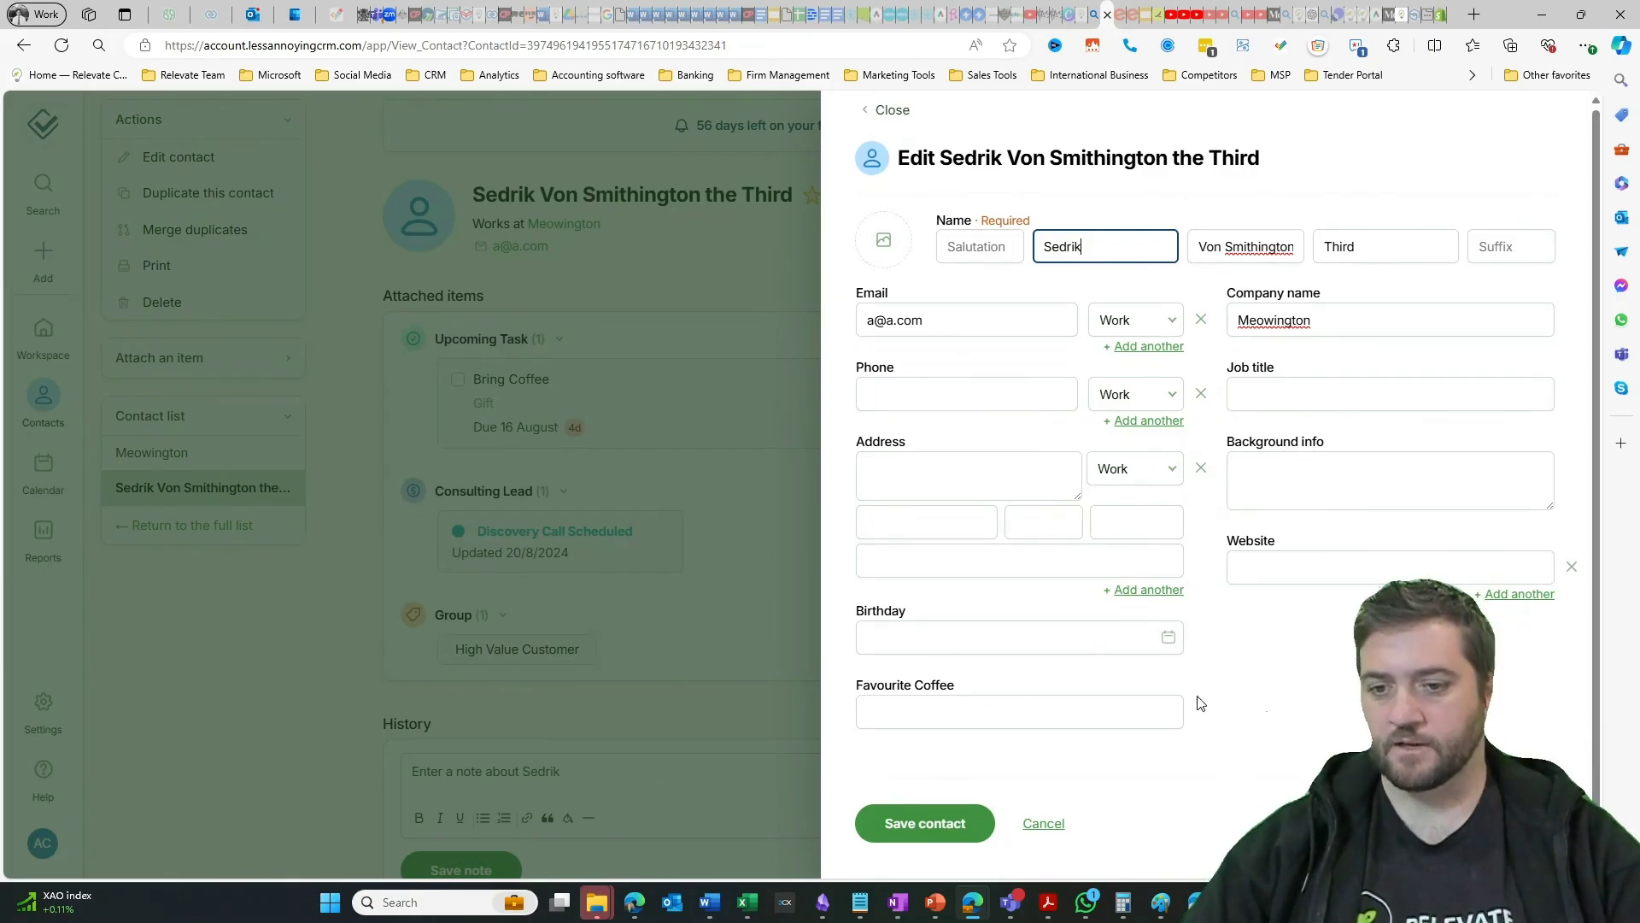
drag(857, 684, 981, 688)
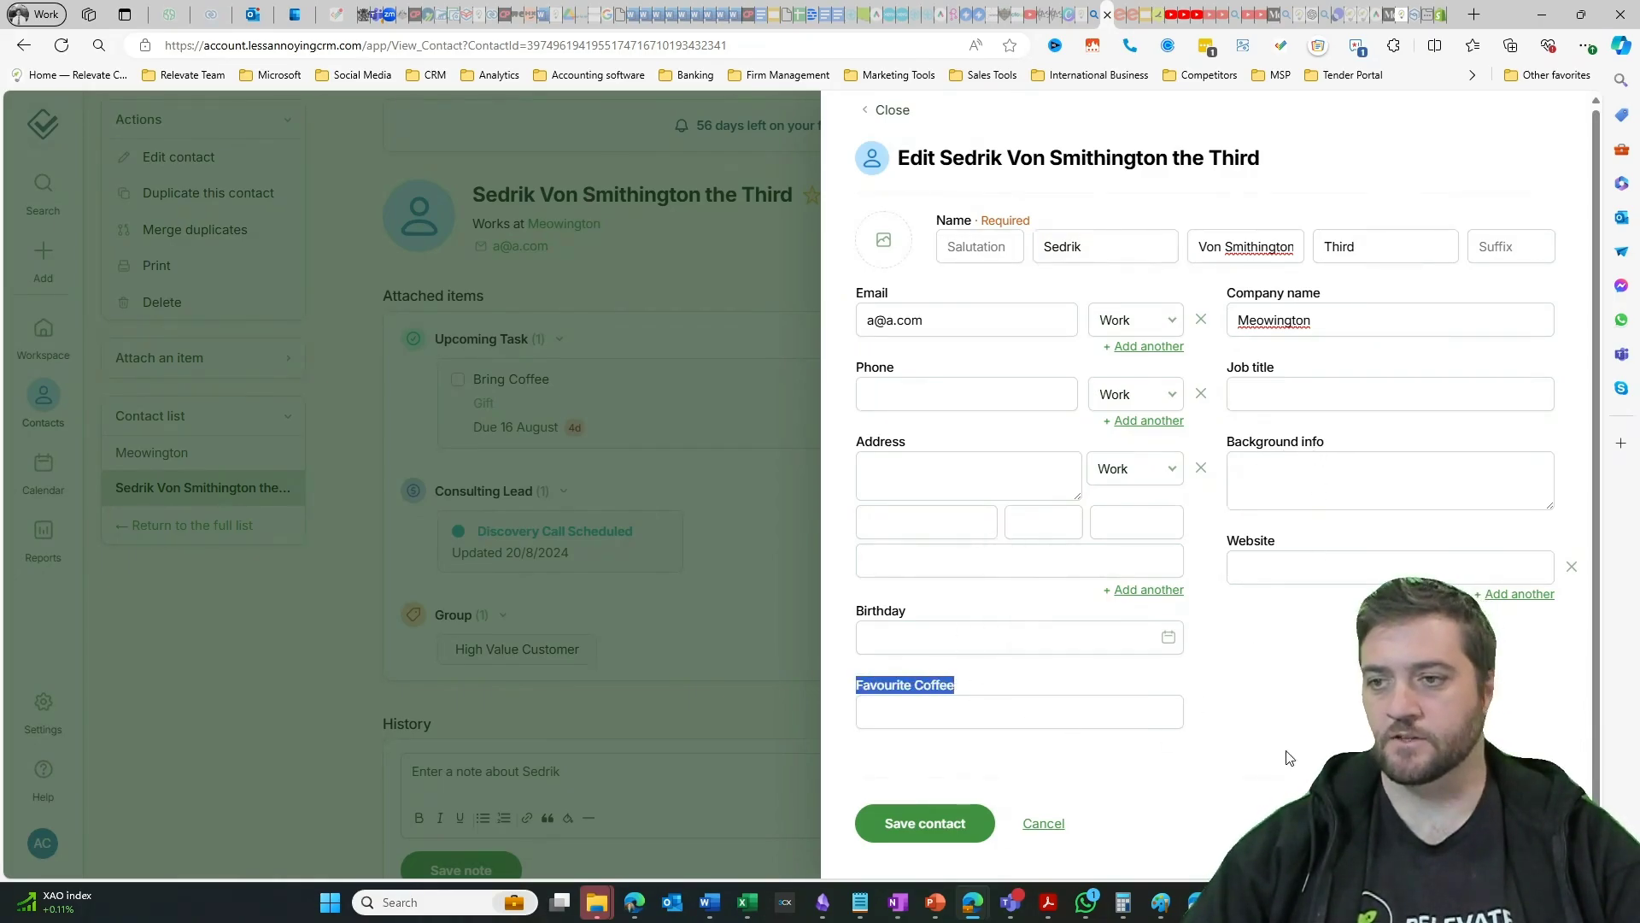
scroll(1241, 755, down, 1)
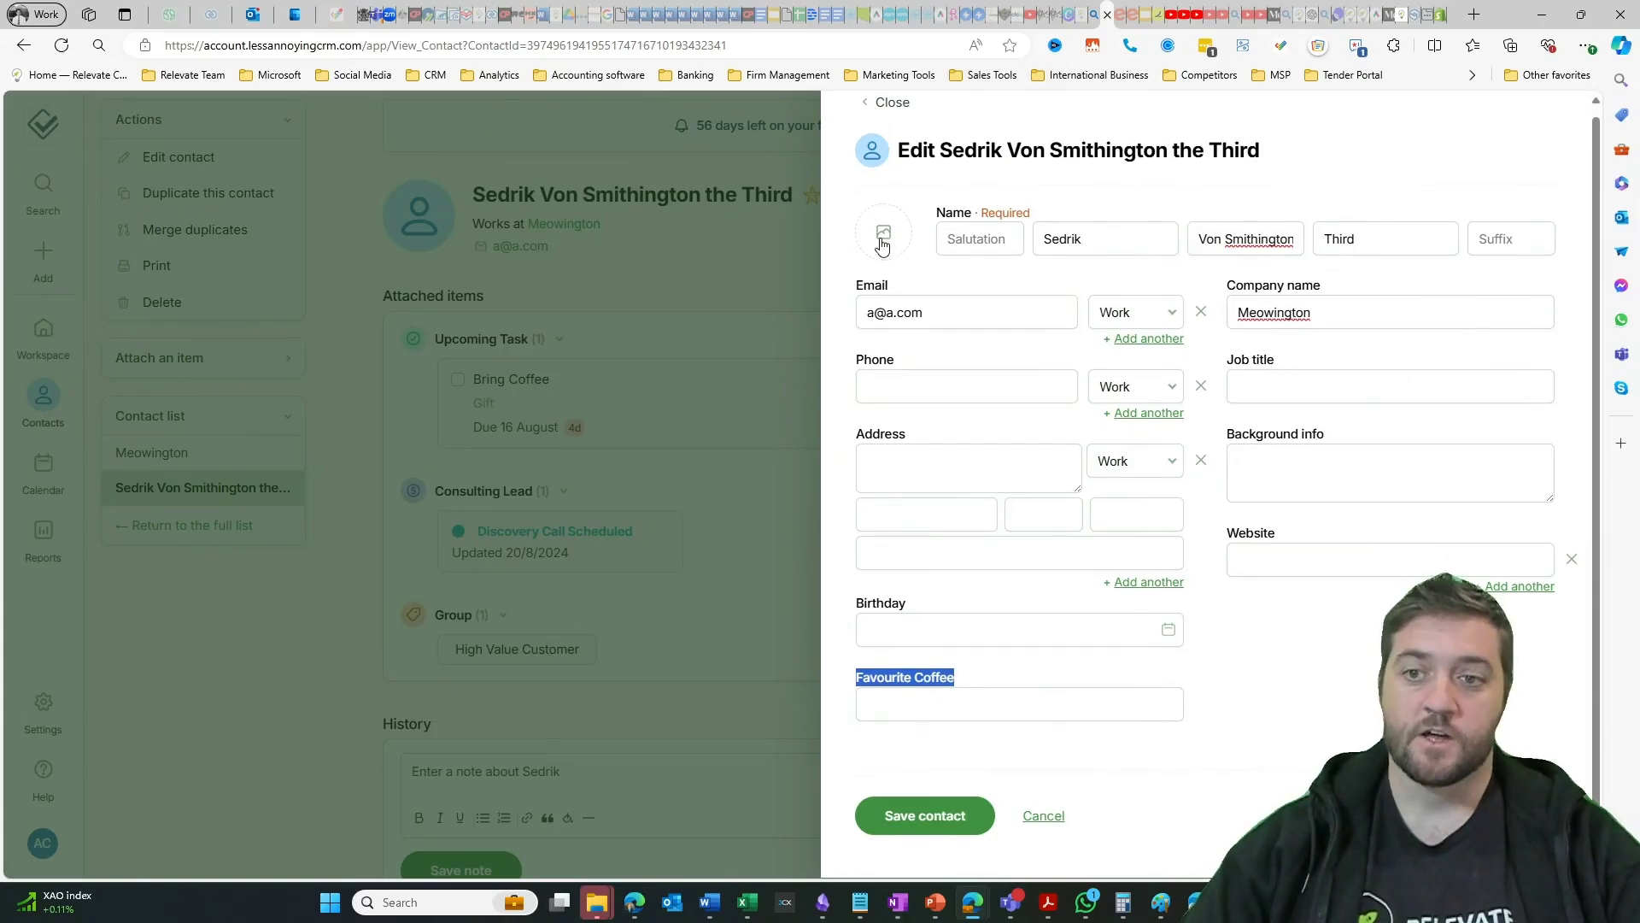
Close the contact editor without saving and view Notifications settings, including the 6:00 am agenda email.
click(216, 733)
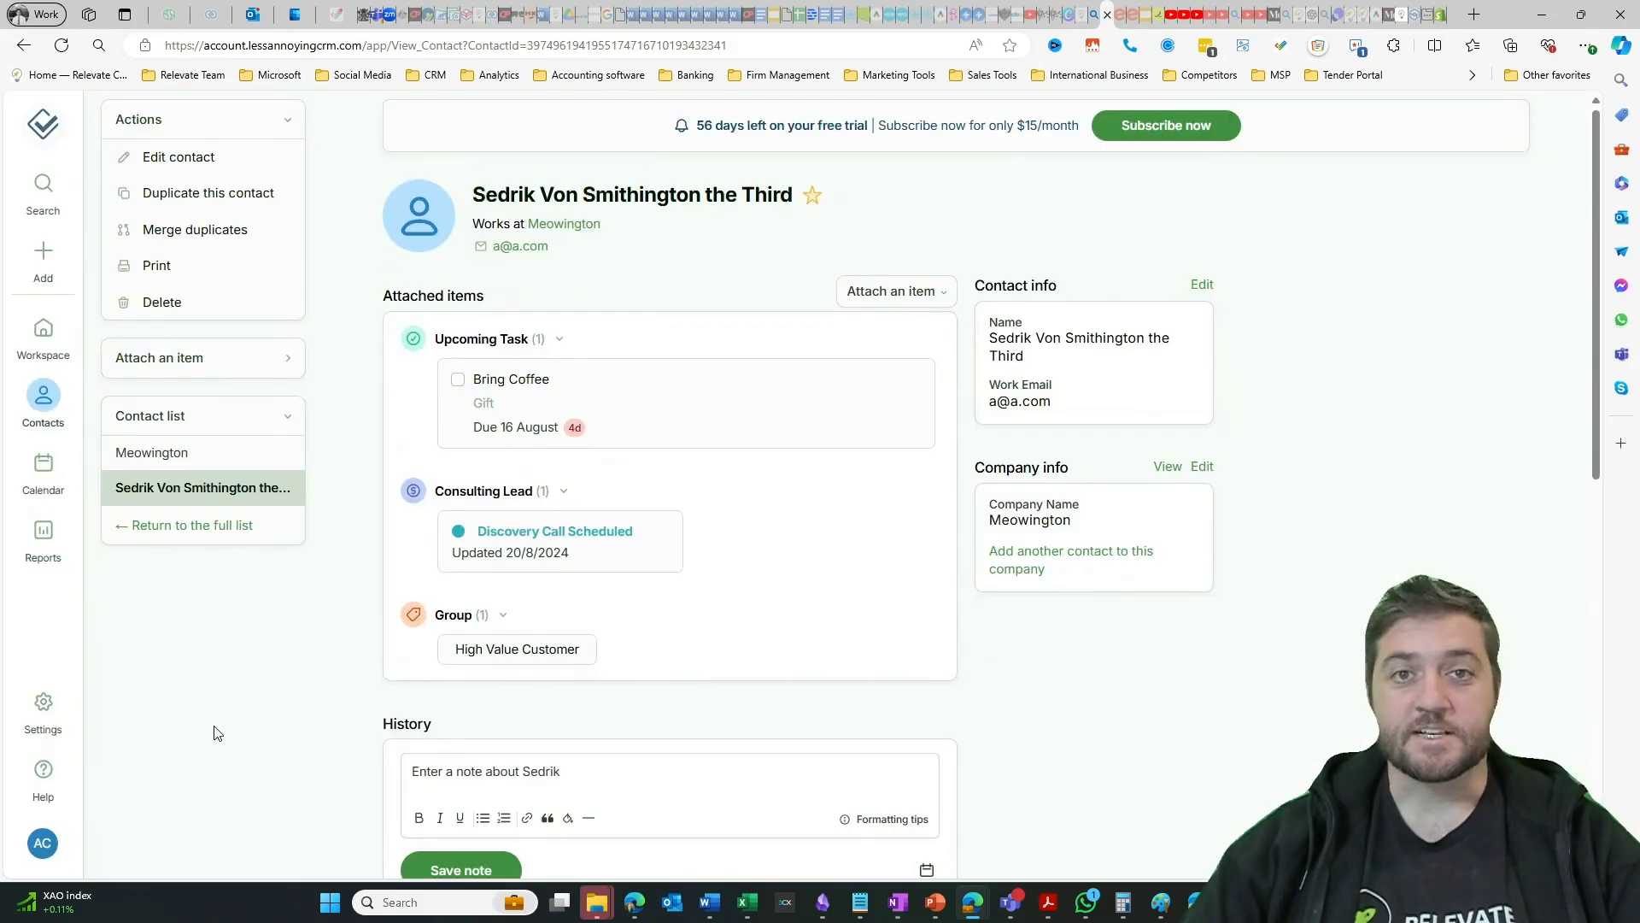
click(43, 703)
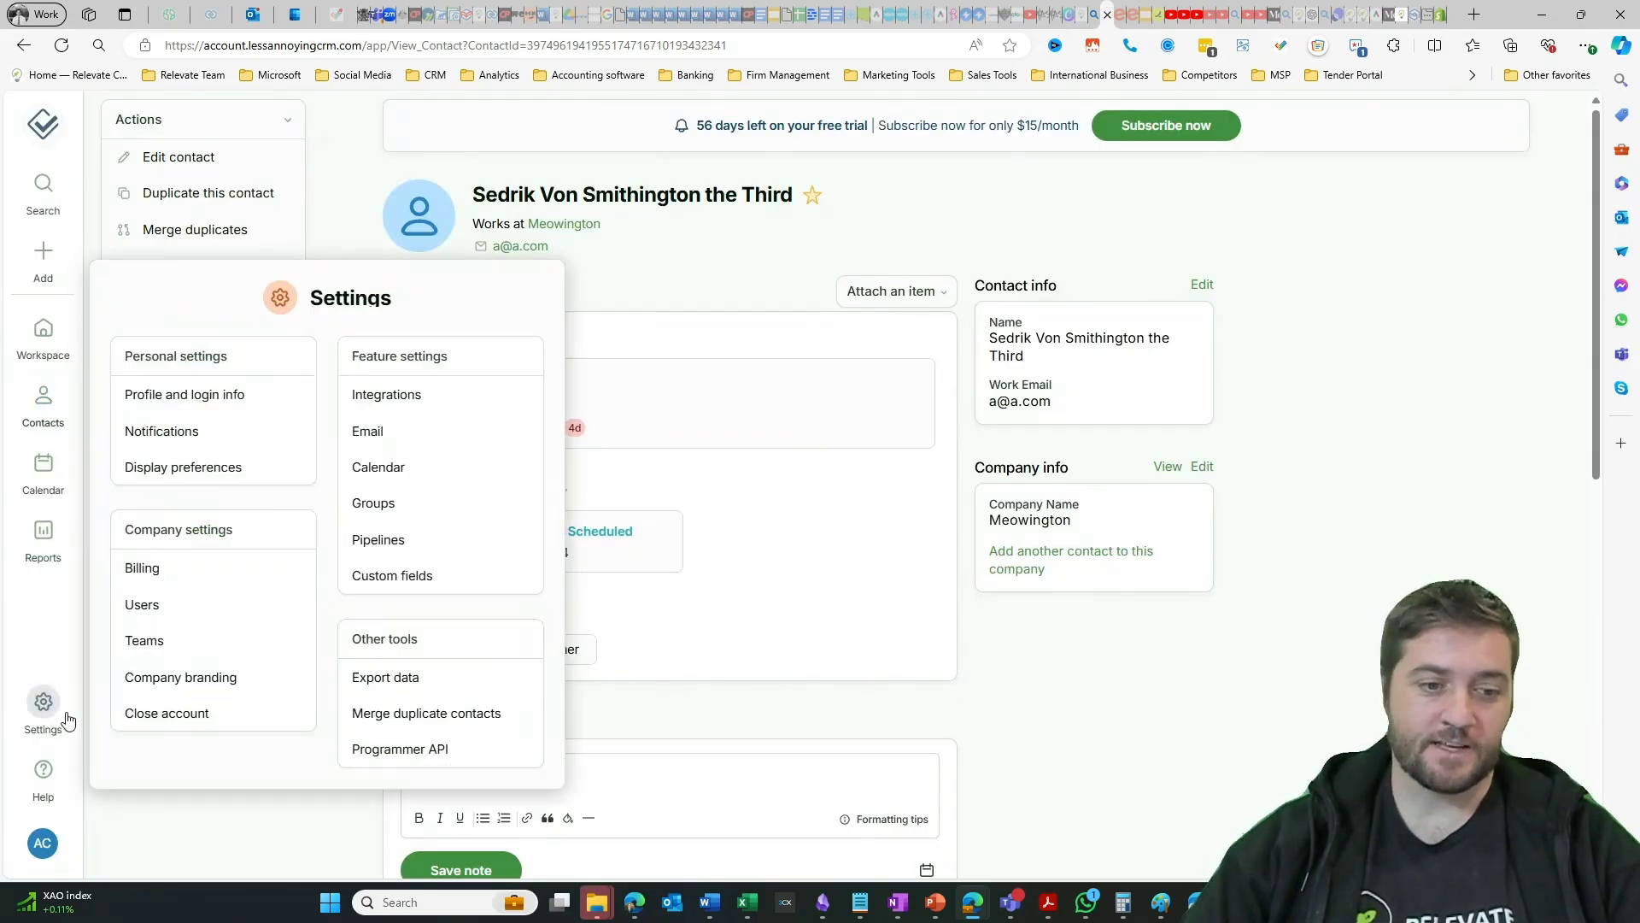
click(164, 428)
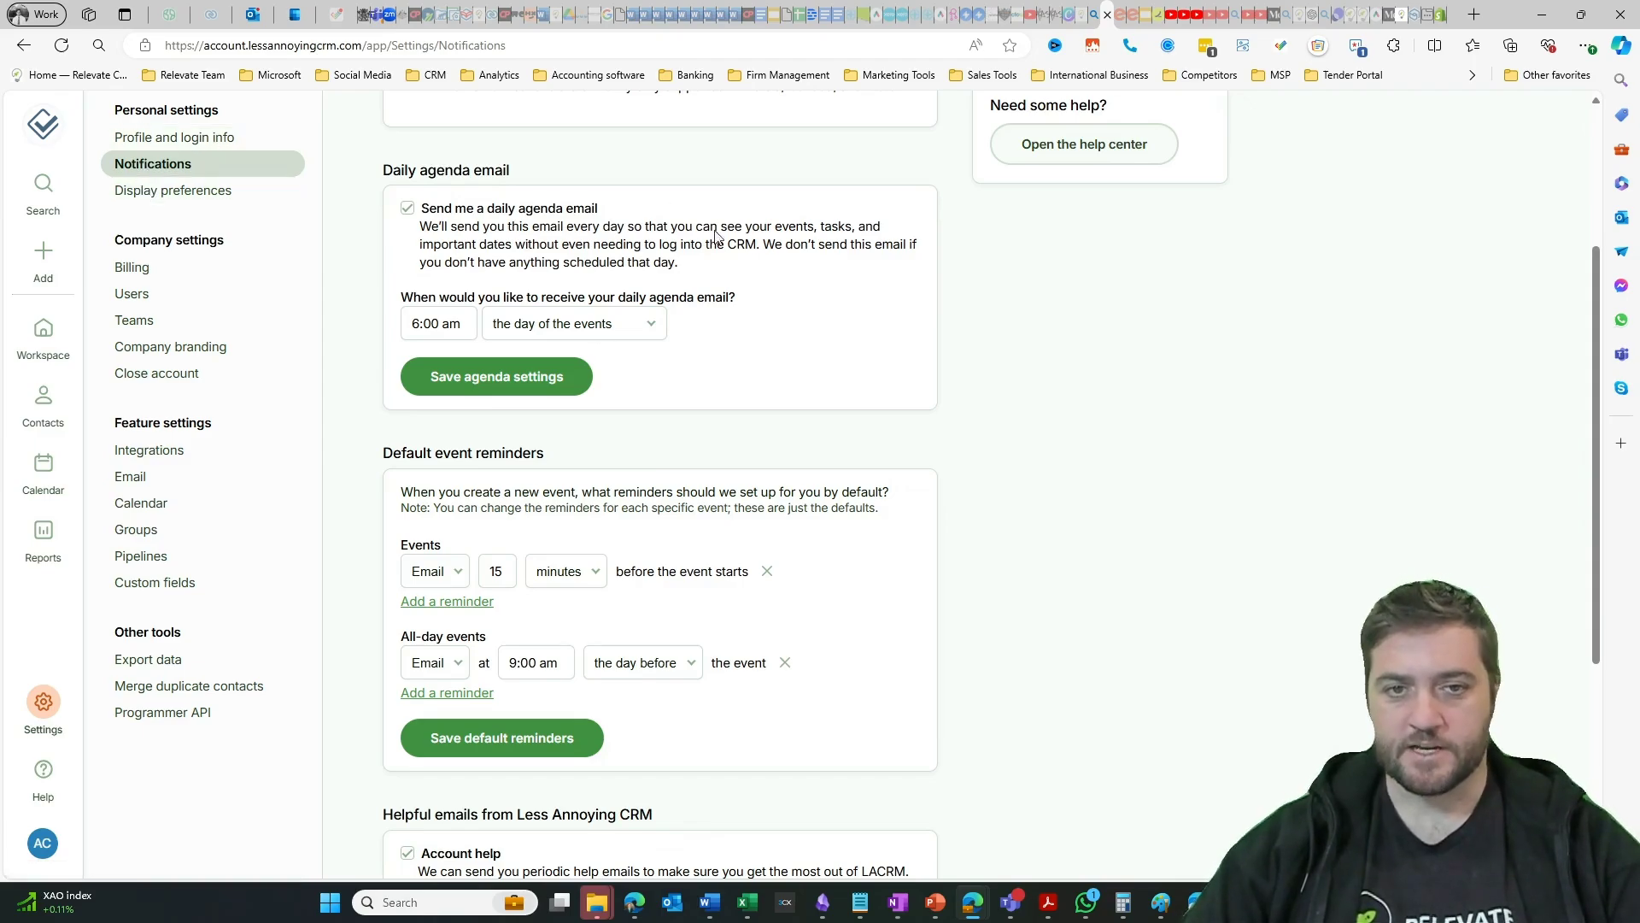
scroll(1165, 476, down, 1)
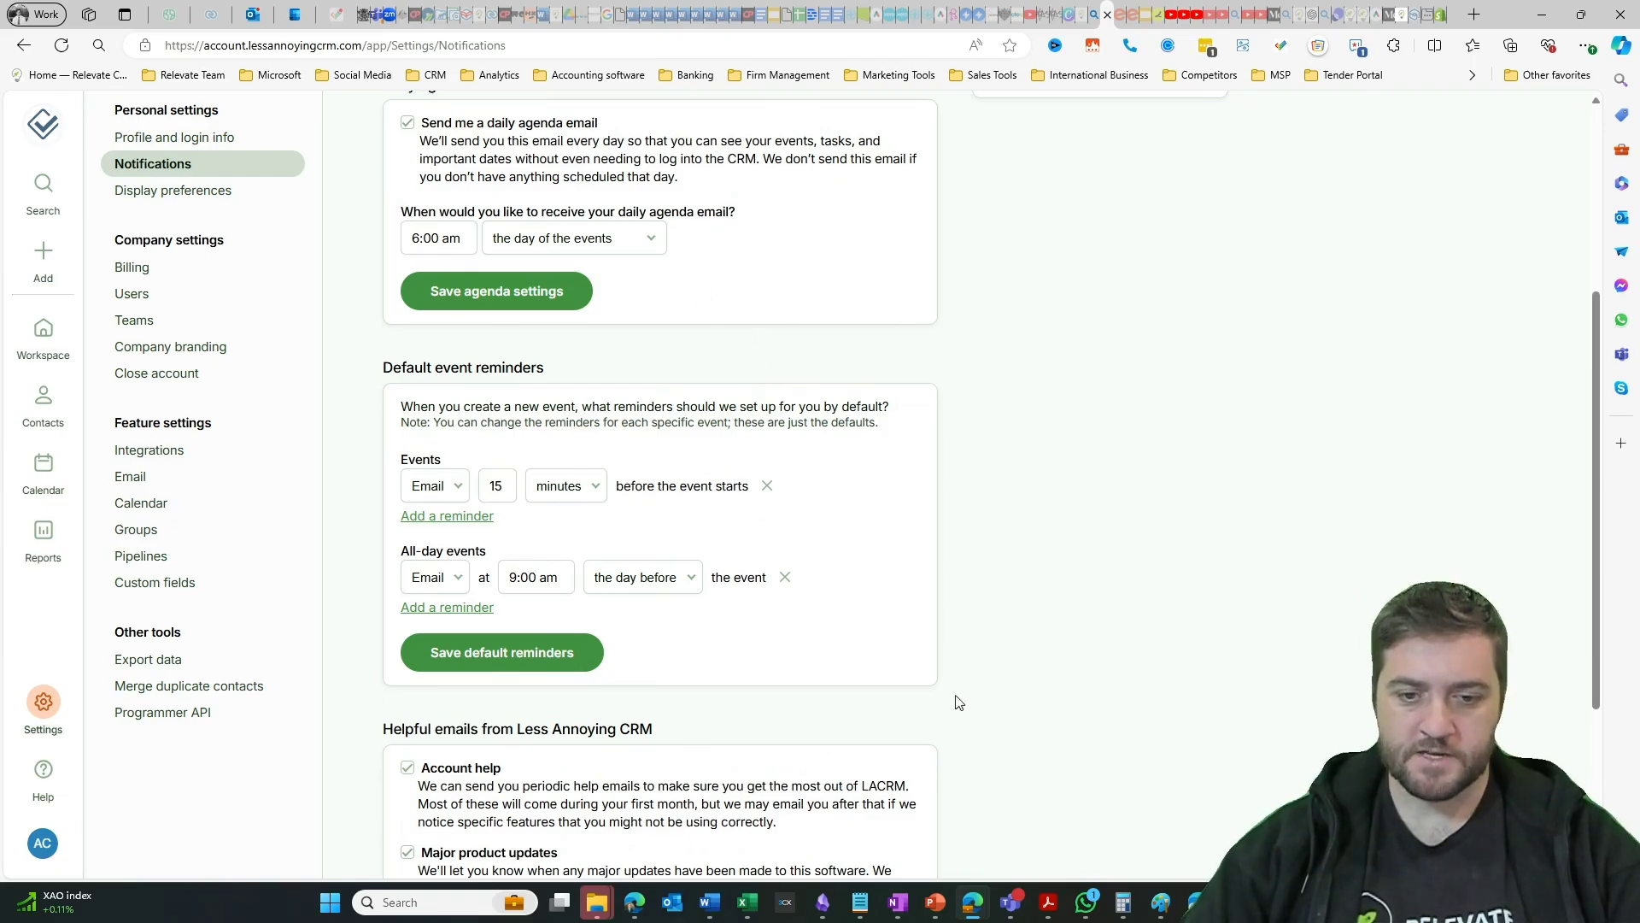
Switch to Display preferences and scroll through its localization, workspace, branding and page menu options.
scroll(1144, 496, down, 3)
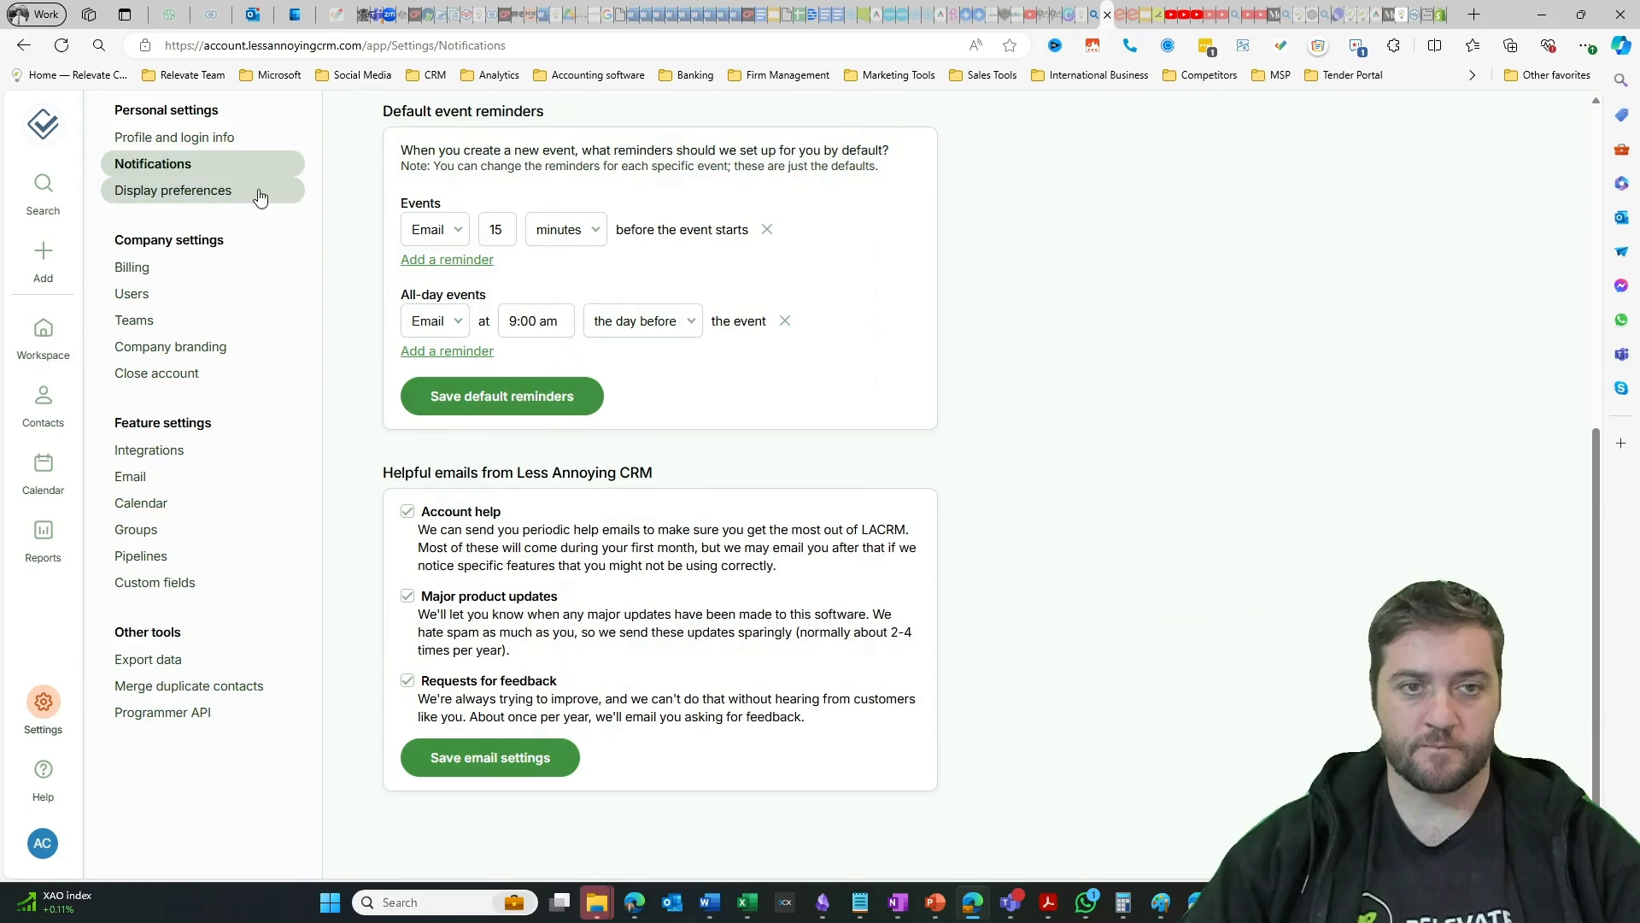
click(205, 196)
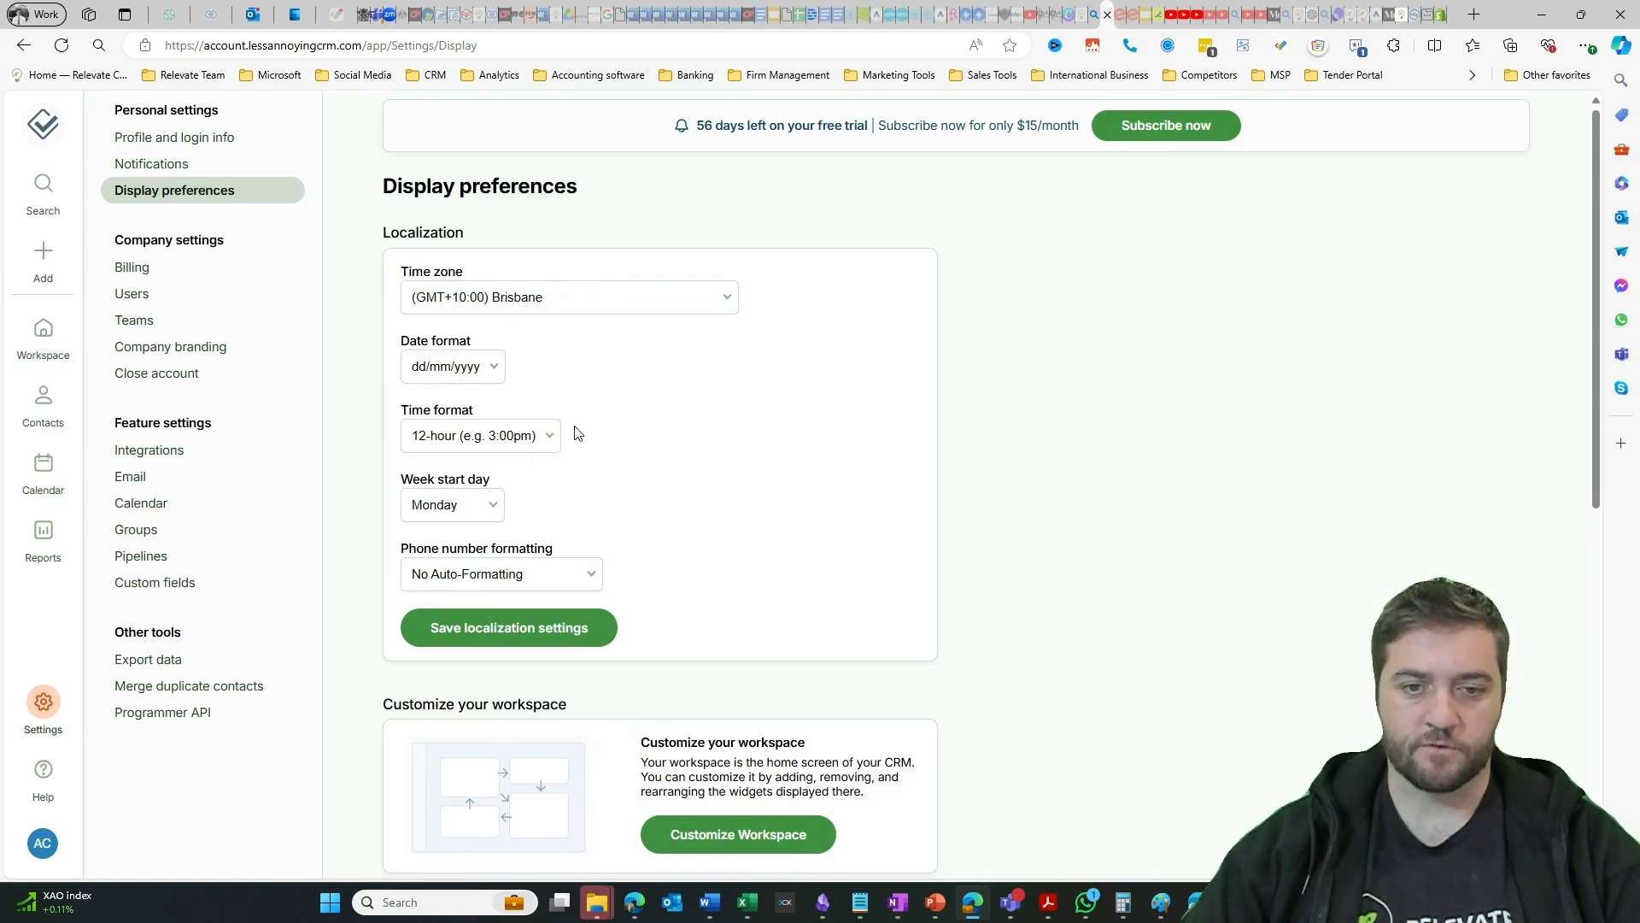
scroll(1275, 602, down, 1)
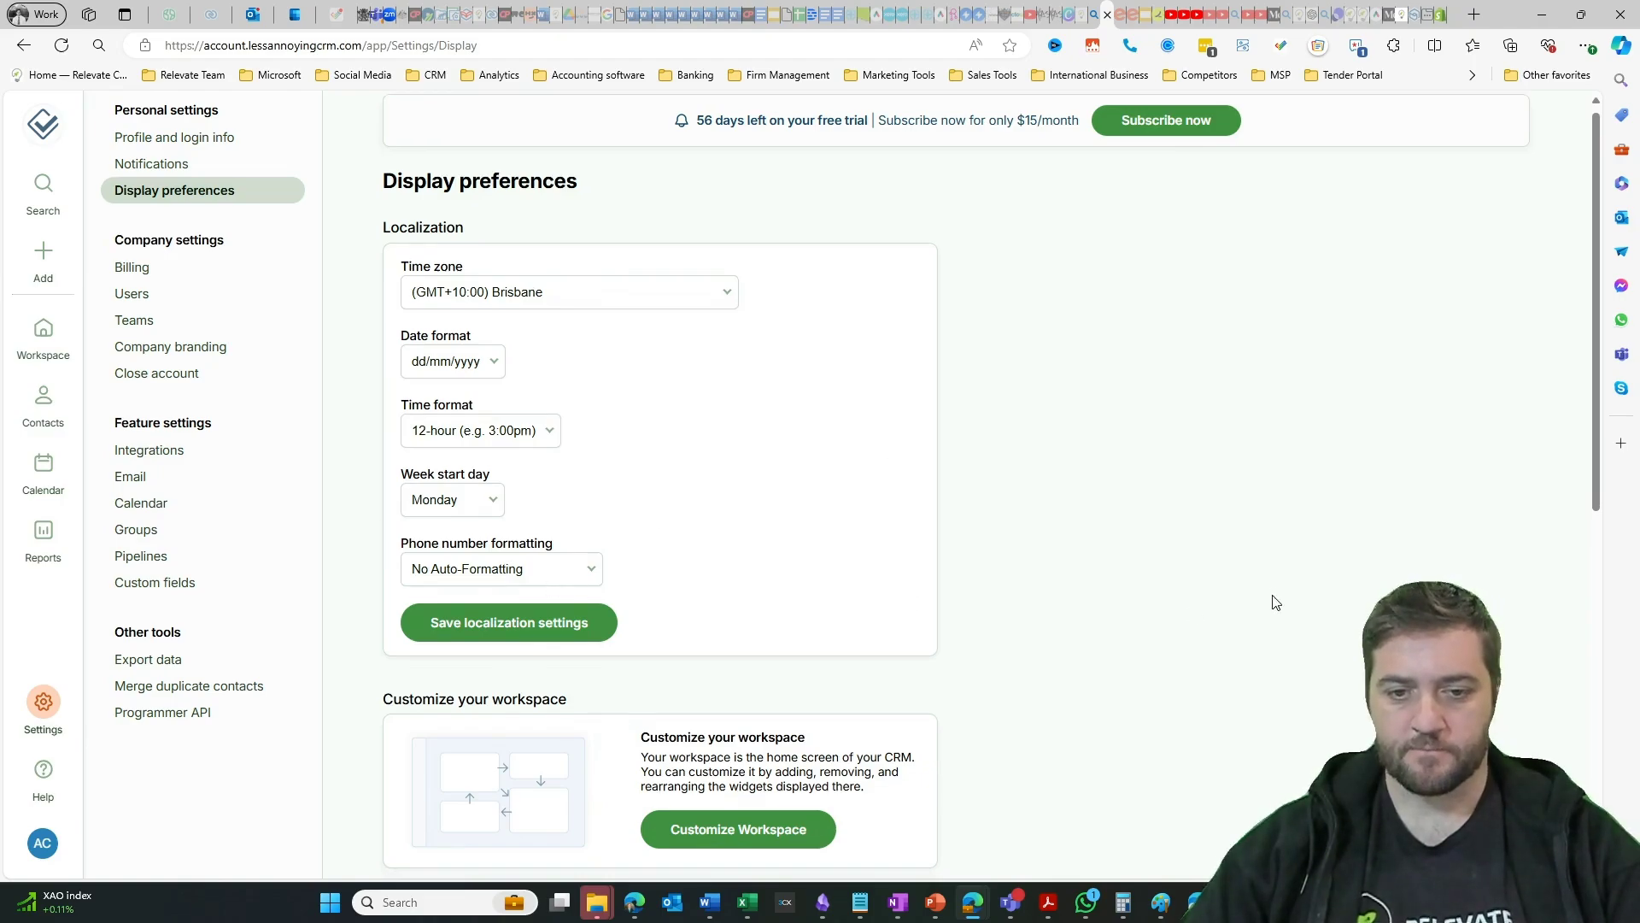
scroll(1275, 602, down, 8)
scroll(586, 303, up, 1)
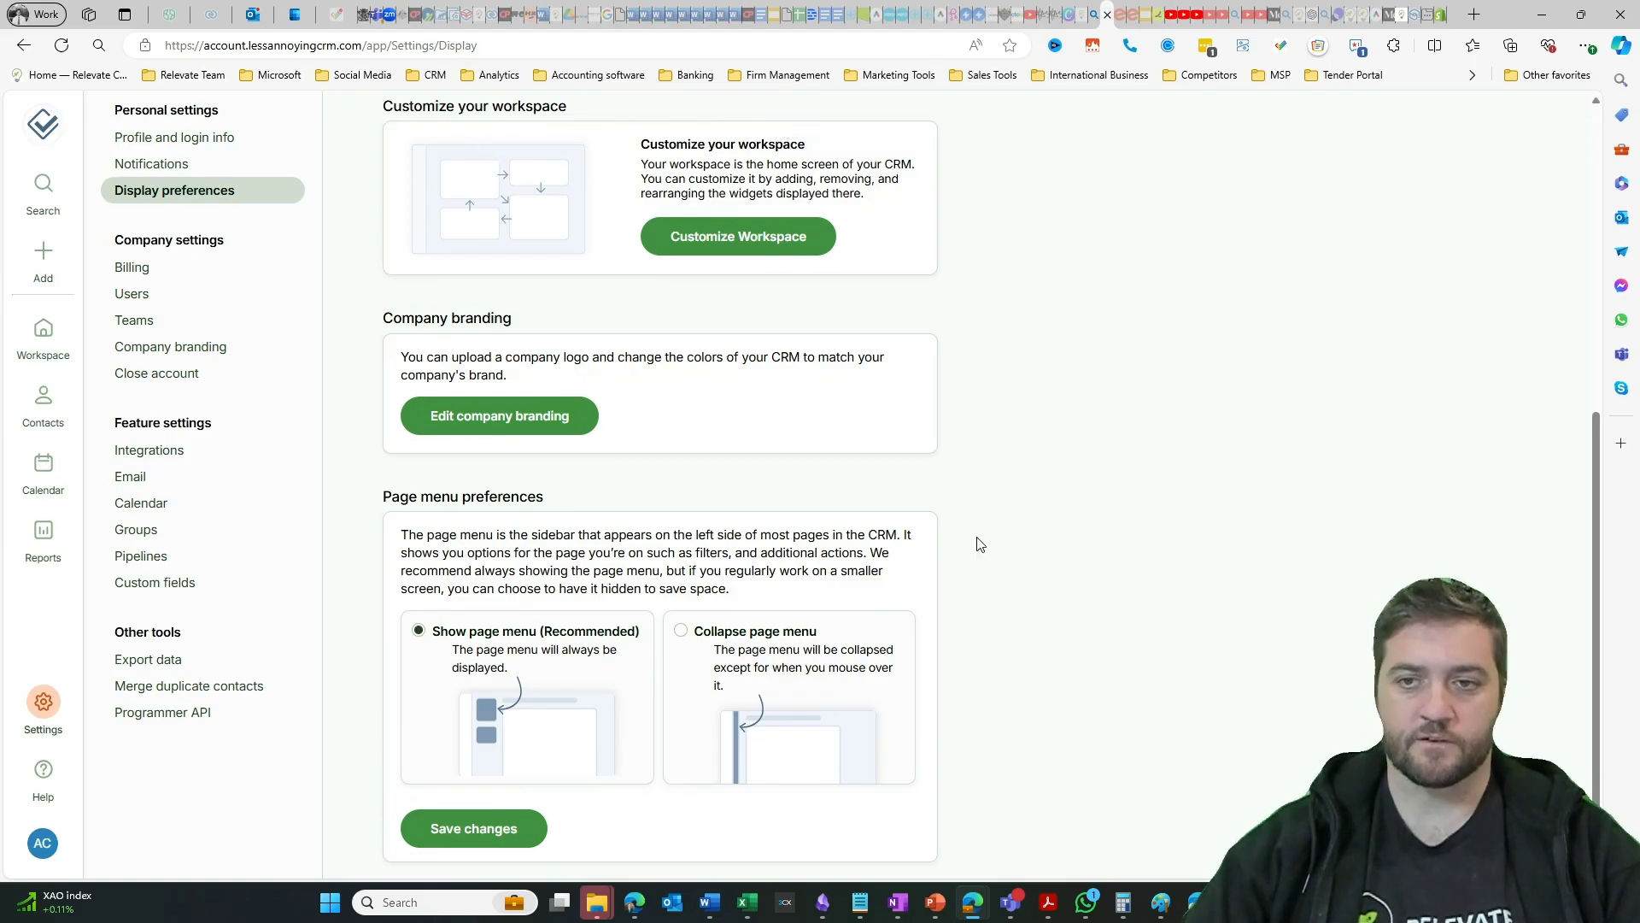
scroll(1026, 541, down, 1)
Visit Billing, dismiss the 'don't need to pay yet' notice, and go to Users settings.
click(132, 266)
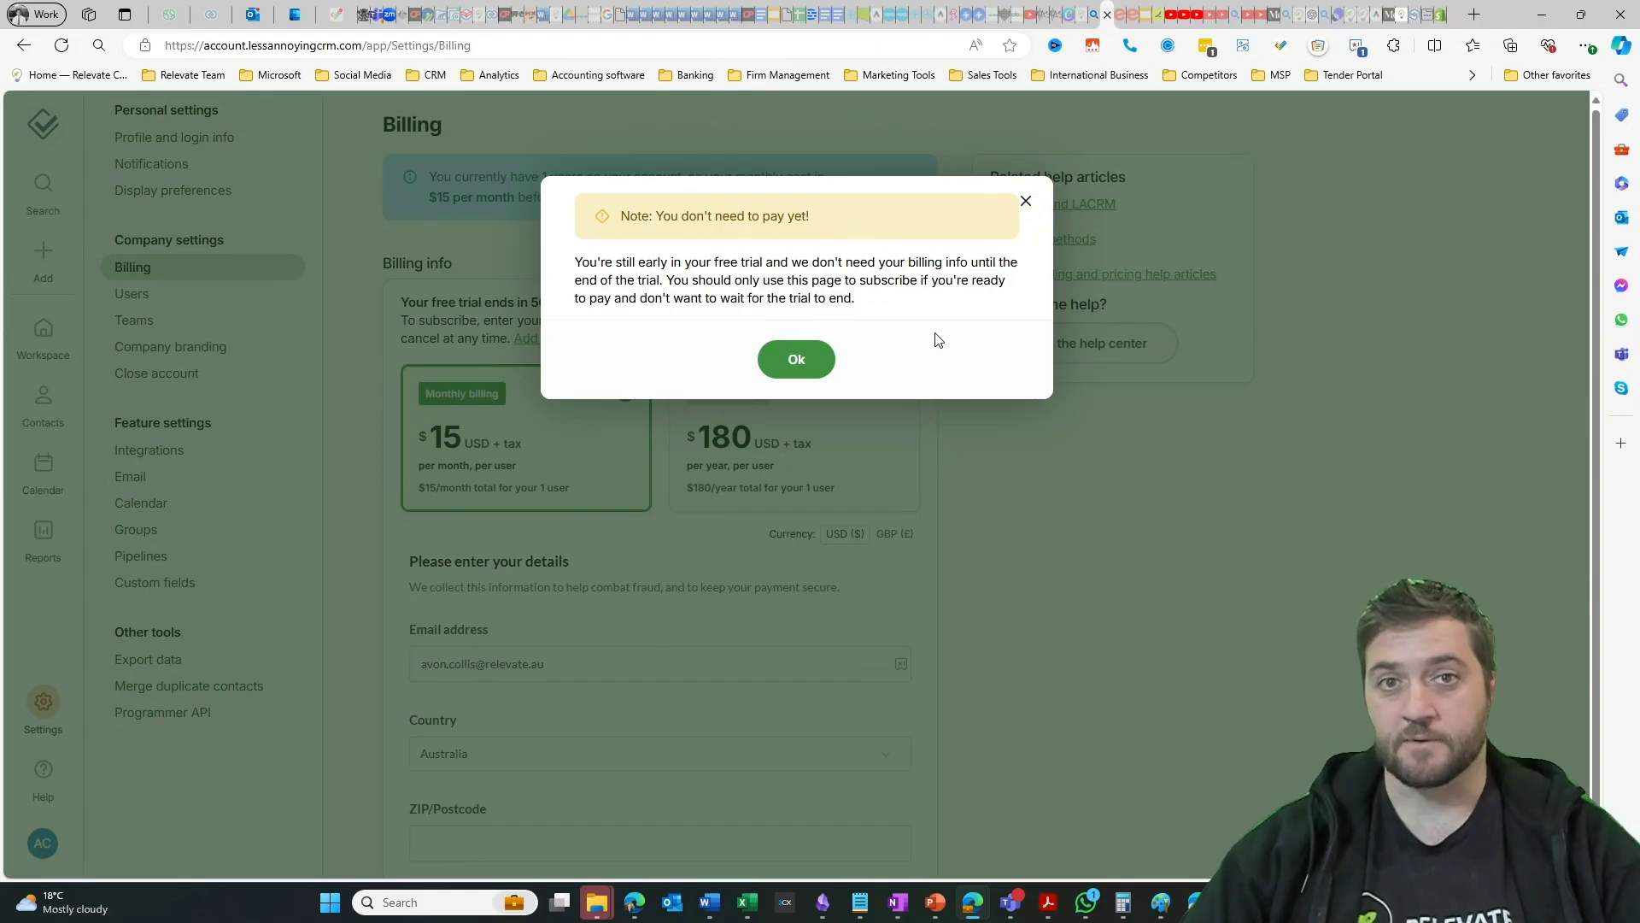
click(797, 359)
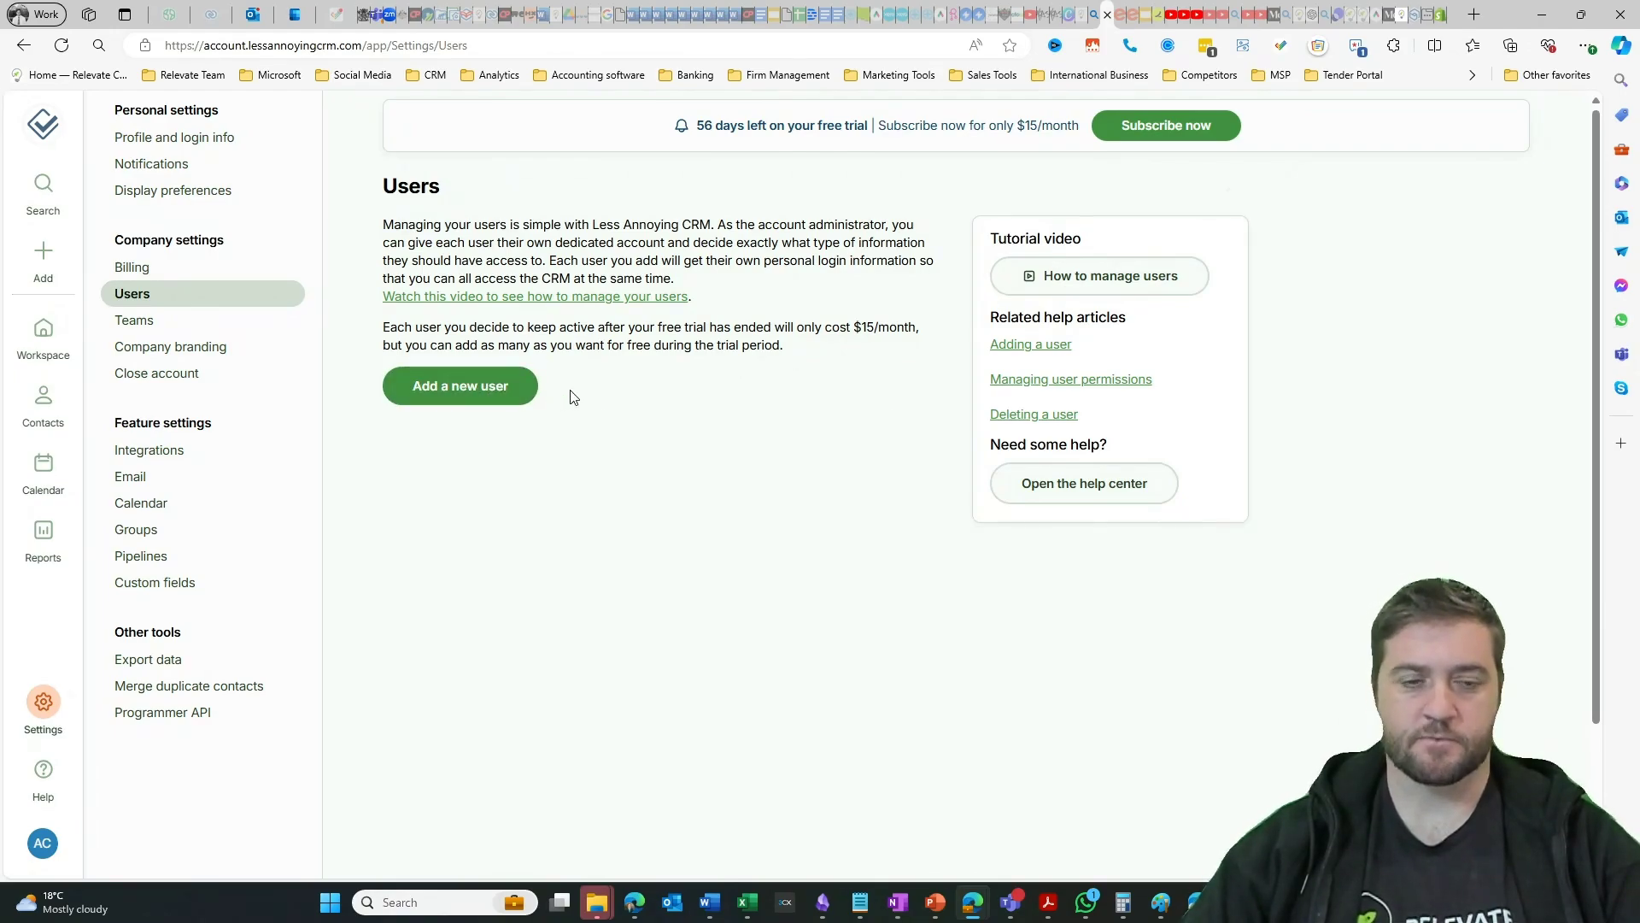
Pass through Teams settings to reach the Company branding page.
click(134, 320)
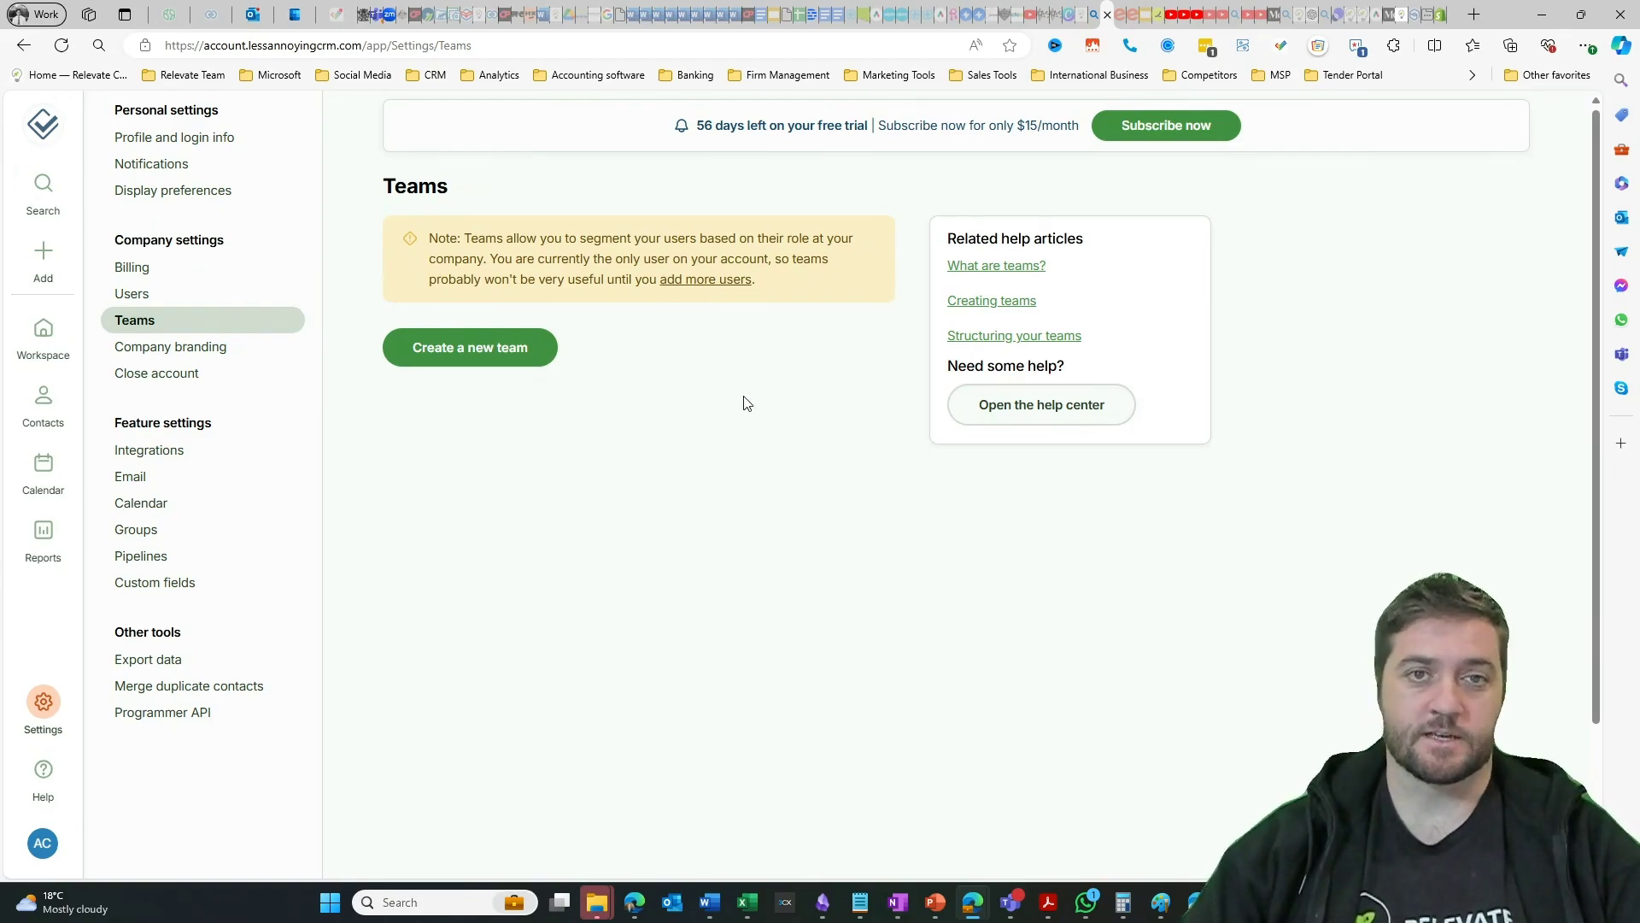
click(132, 345)
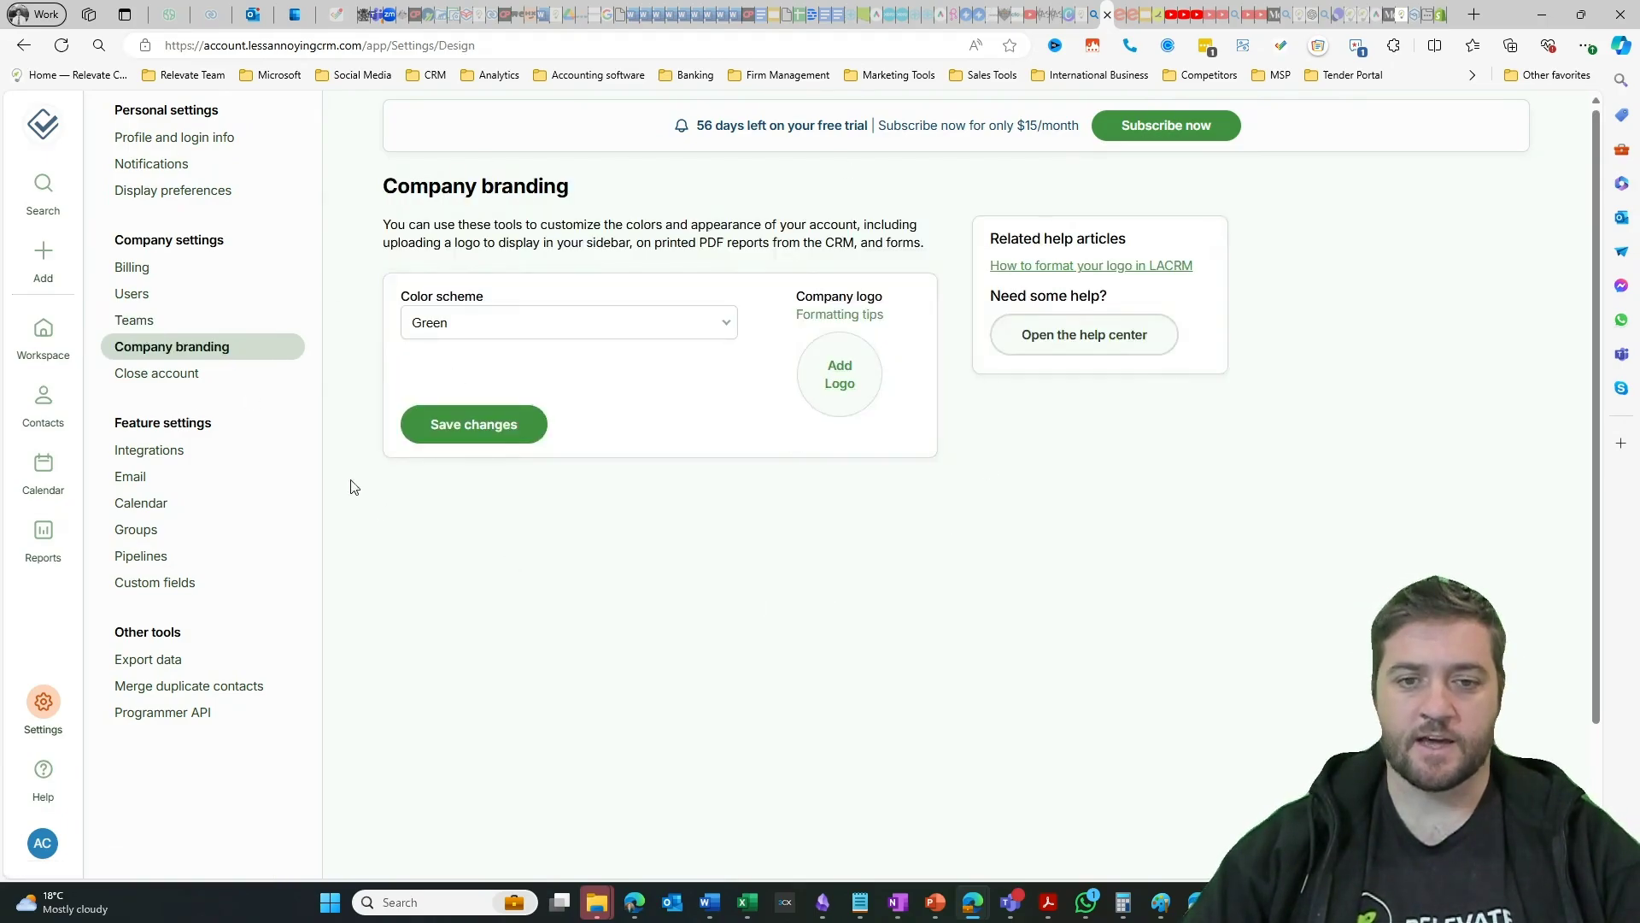
Switch the colour scheme from Green to Default blue (recommended) and save.
click(466, 333)
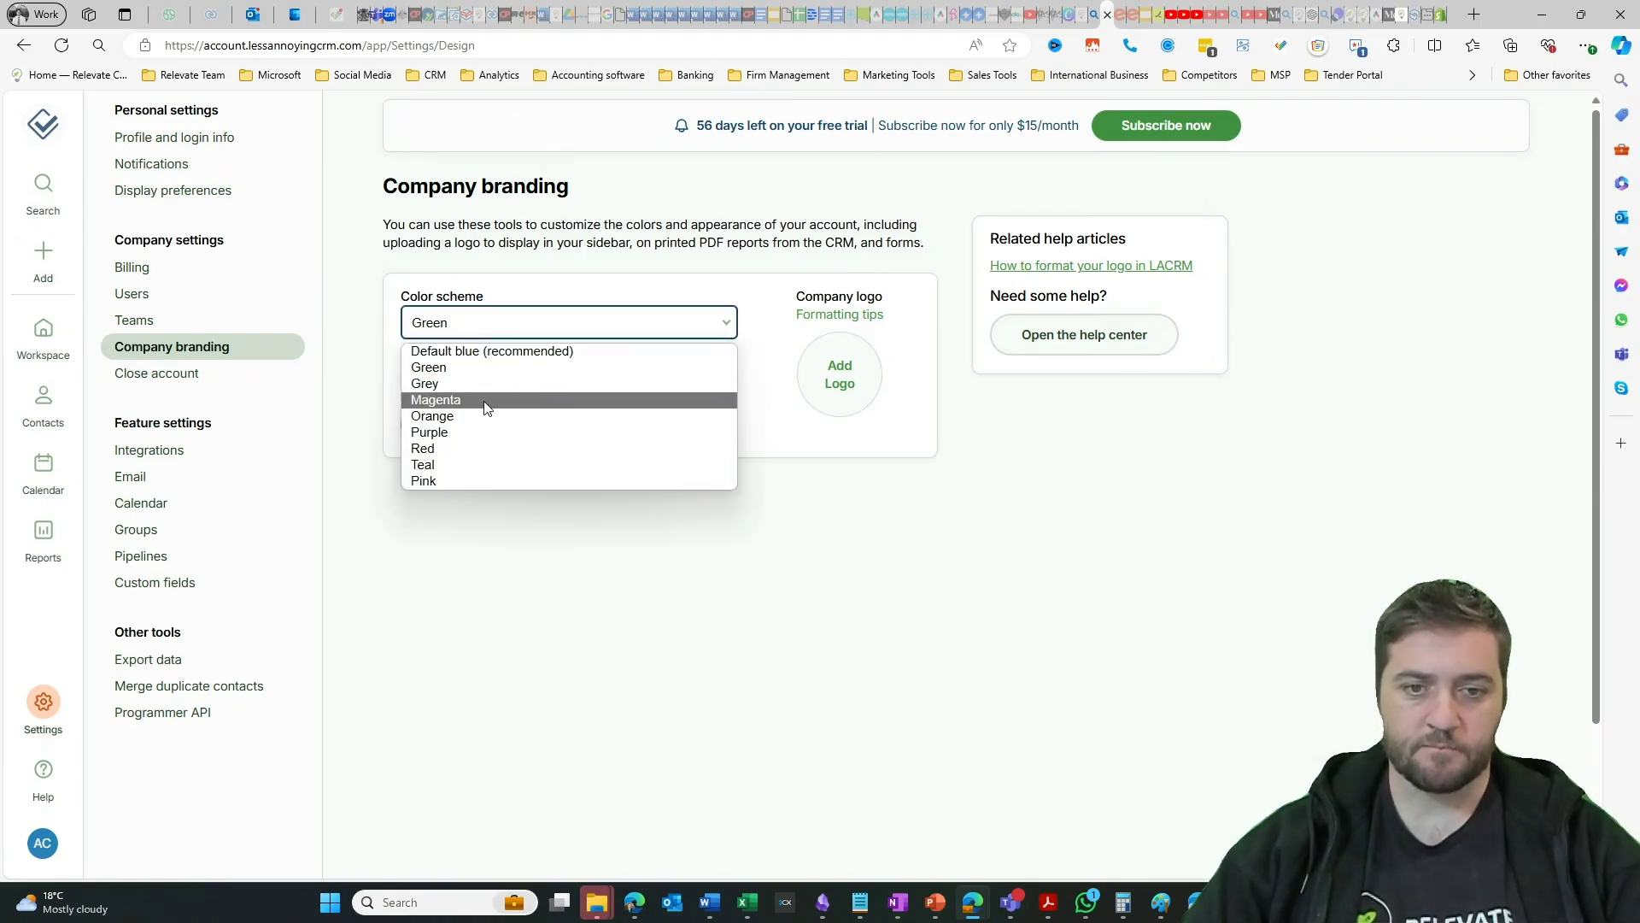
click(515, 352)
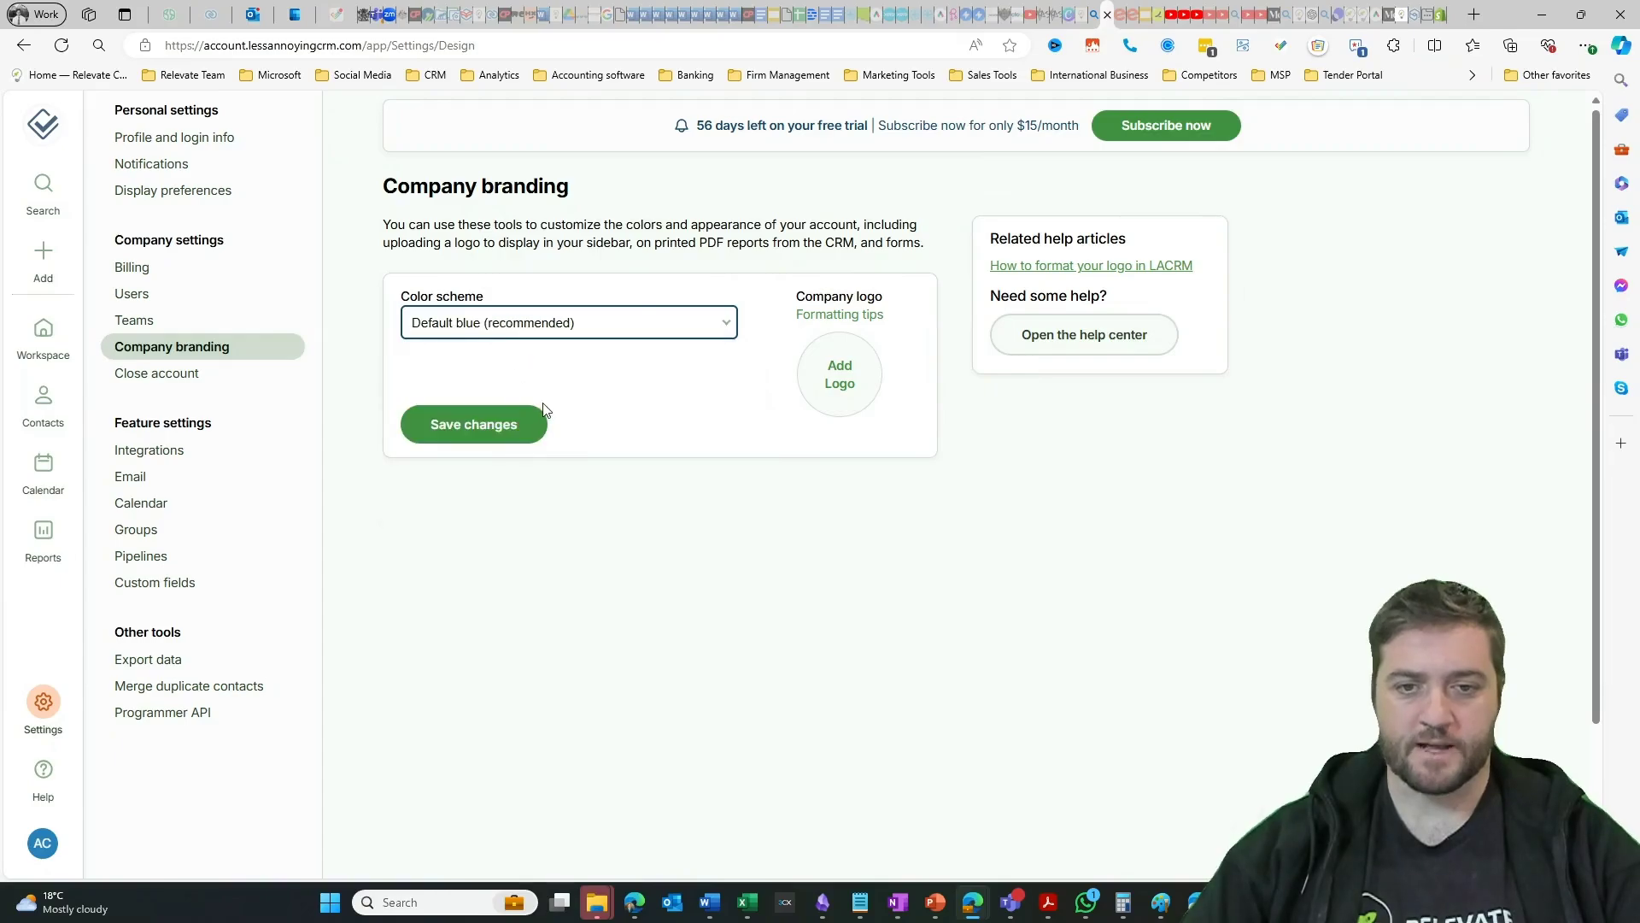
click(484, 428)
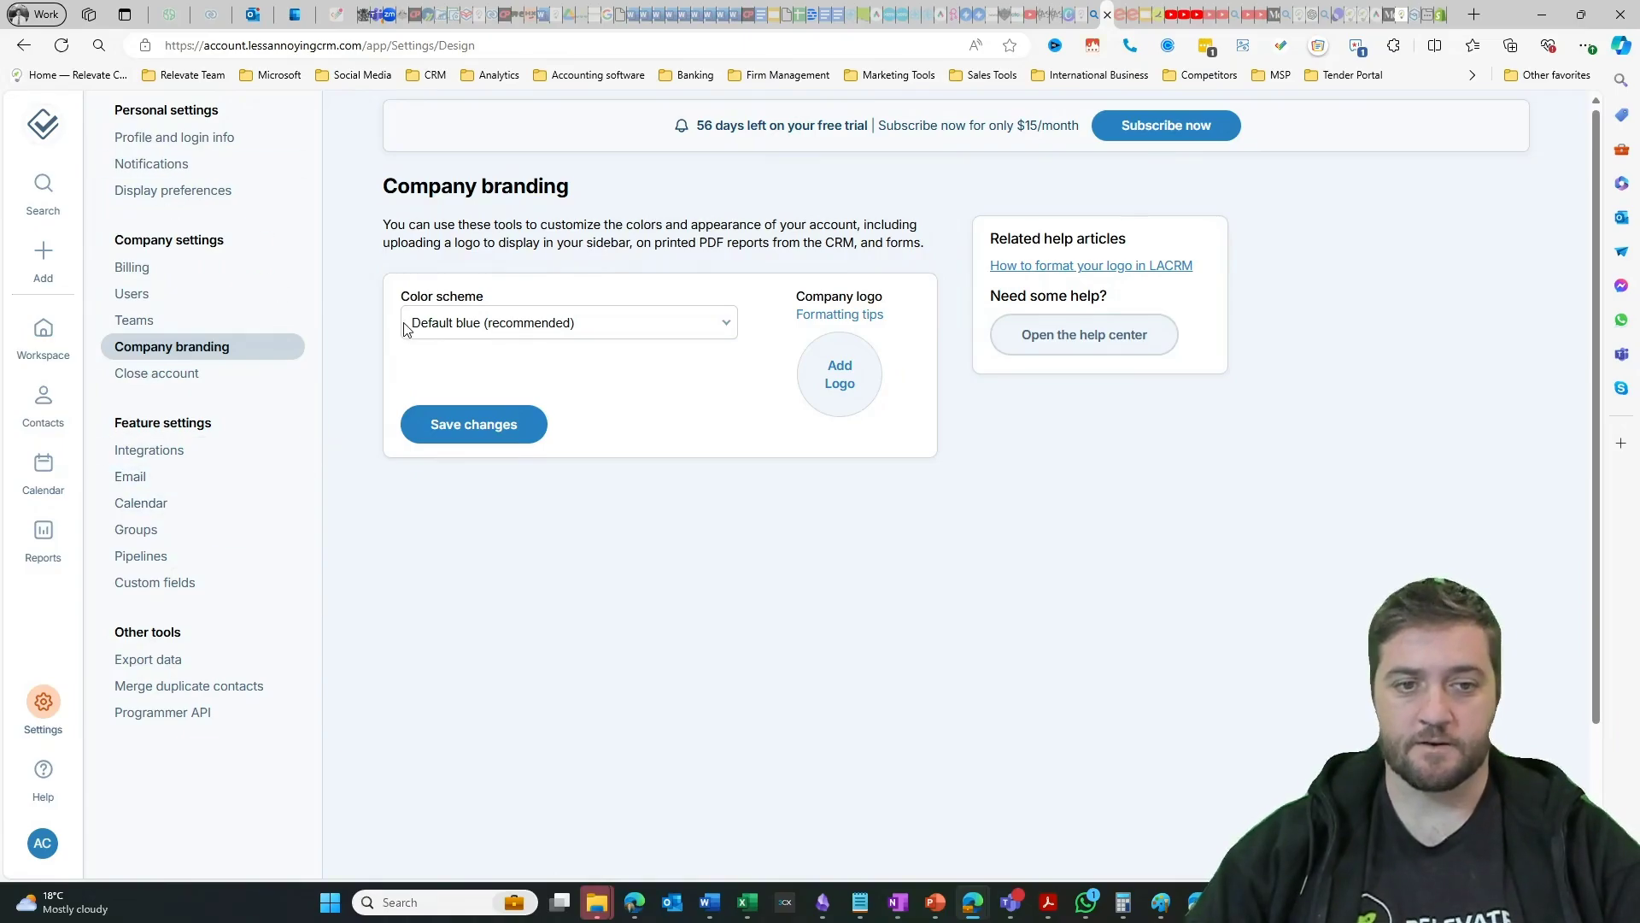
View the Close account page, then scroll through the Integrations list of third-party integrations.
click(273, 372)
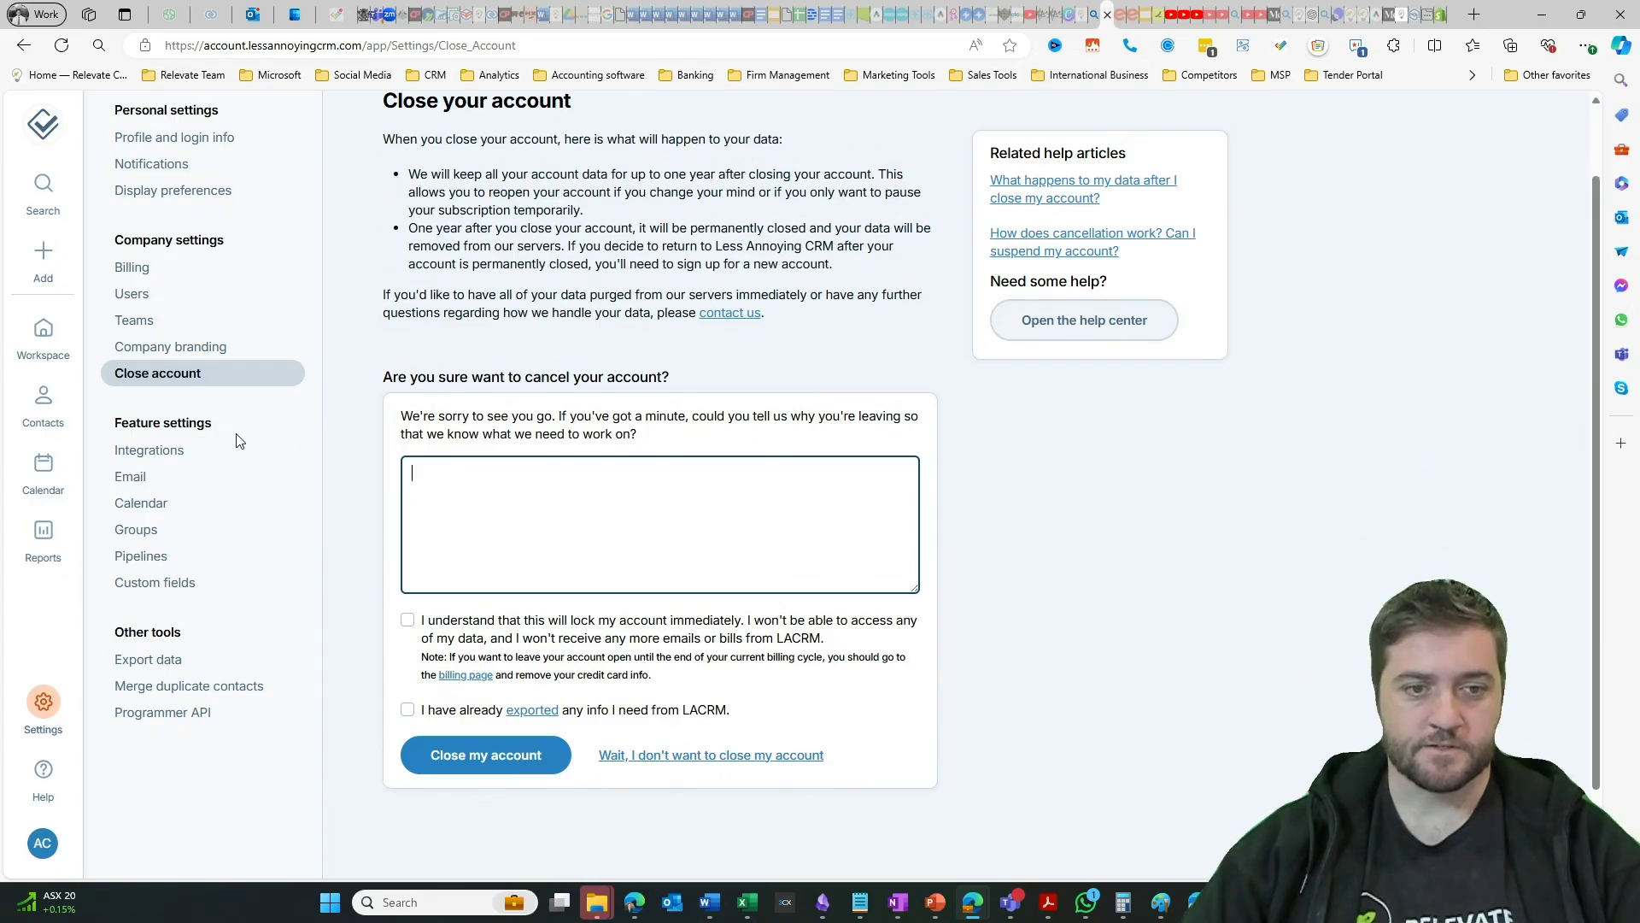
click(222, 450)
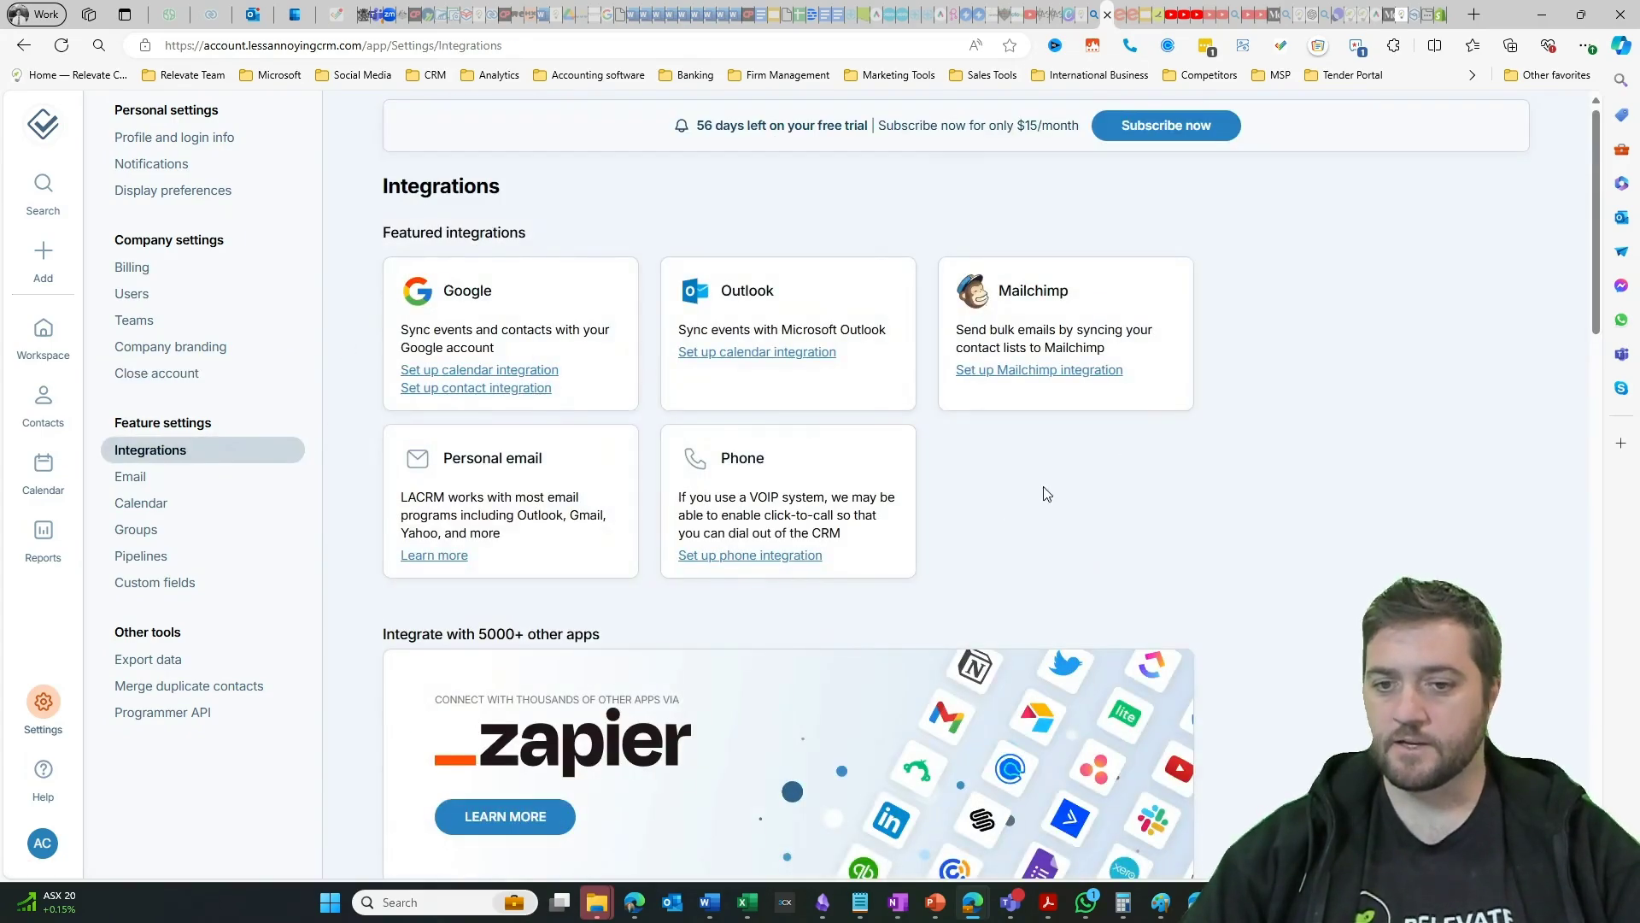
scroll(1248, 450, down, 3)
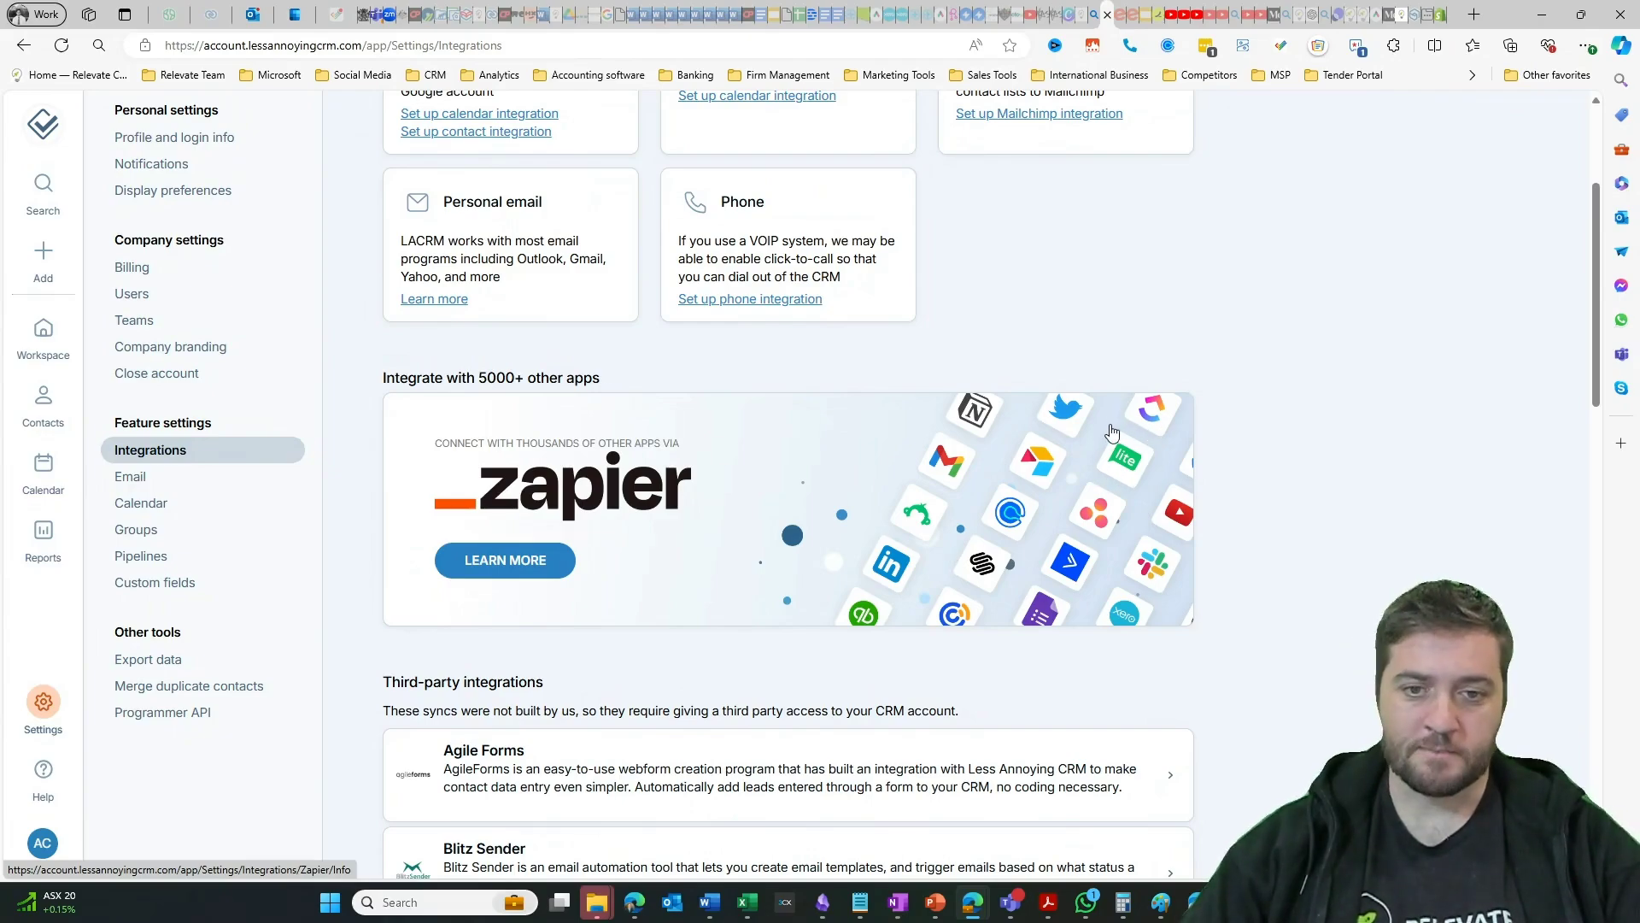
scroll(736, 245, down, 8)
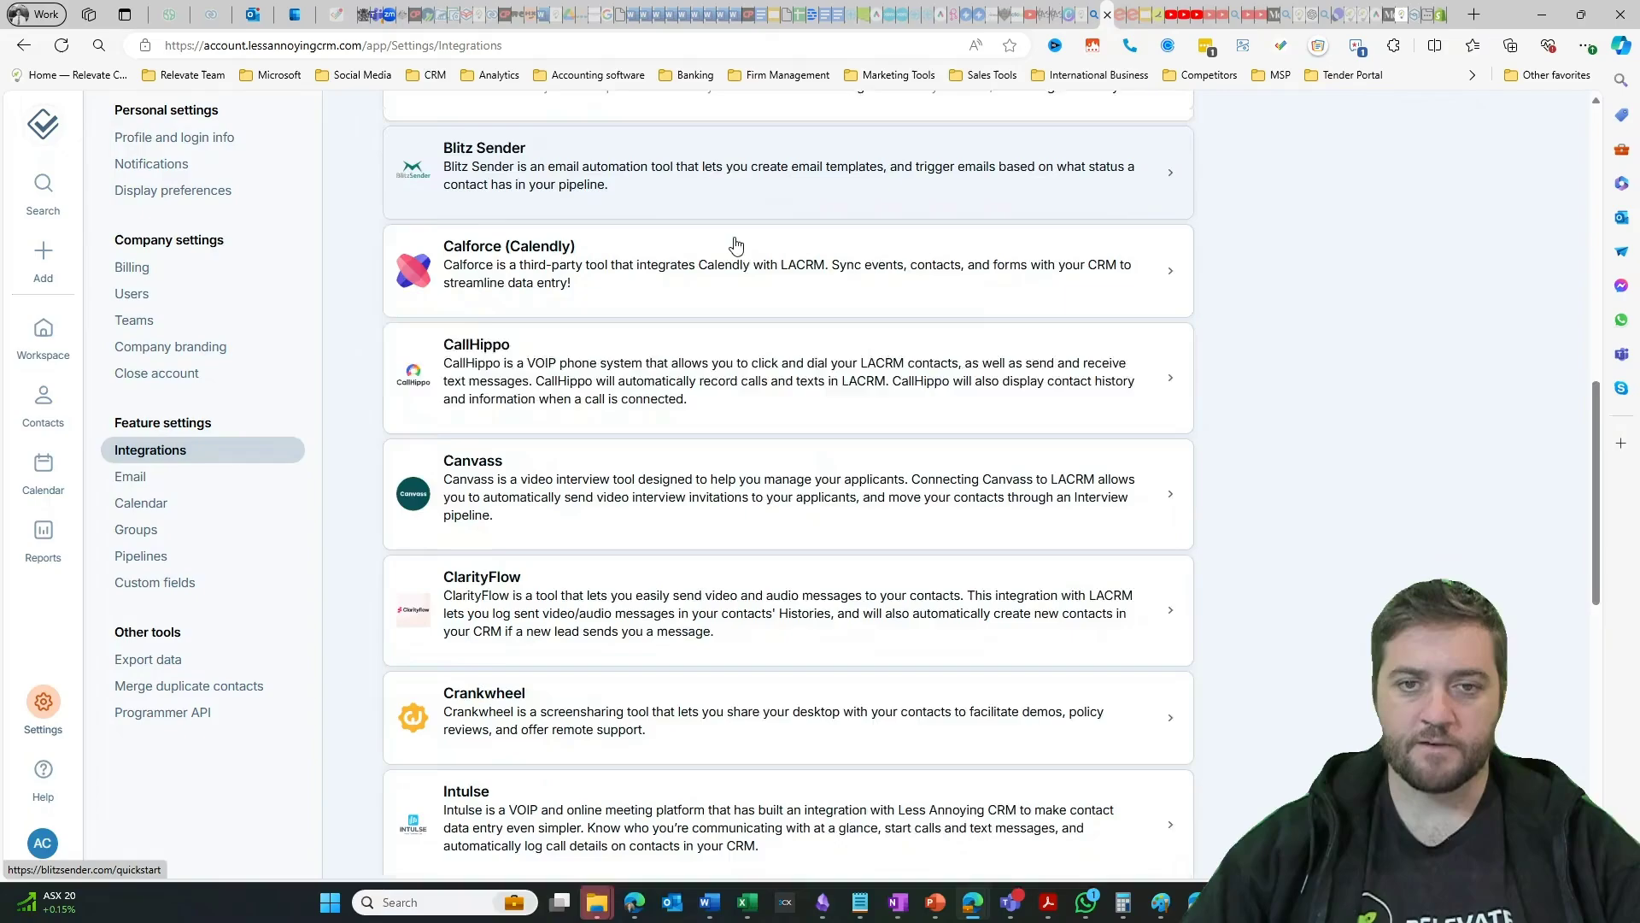
scroll(735, 245, down, 9)
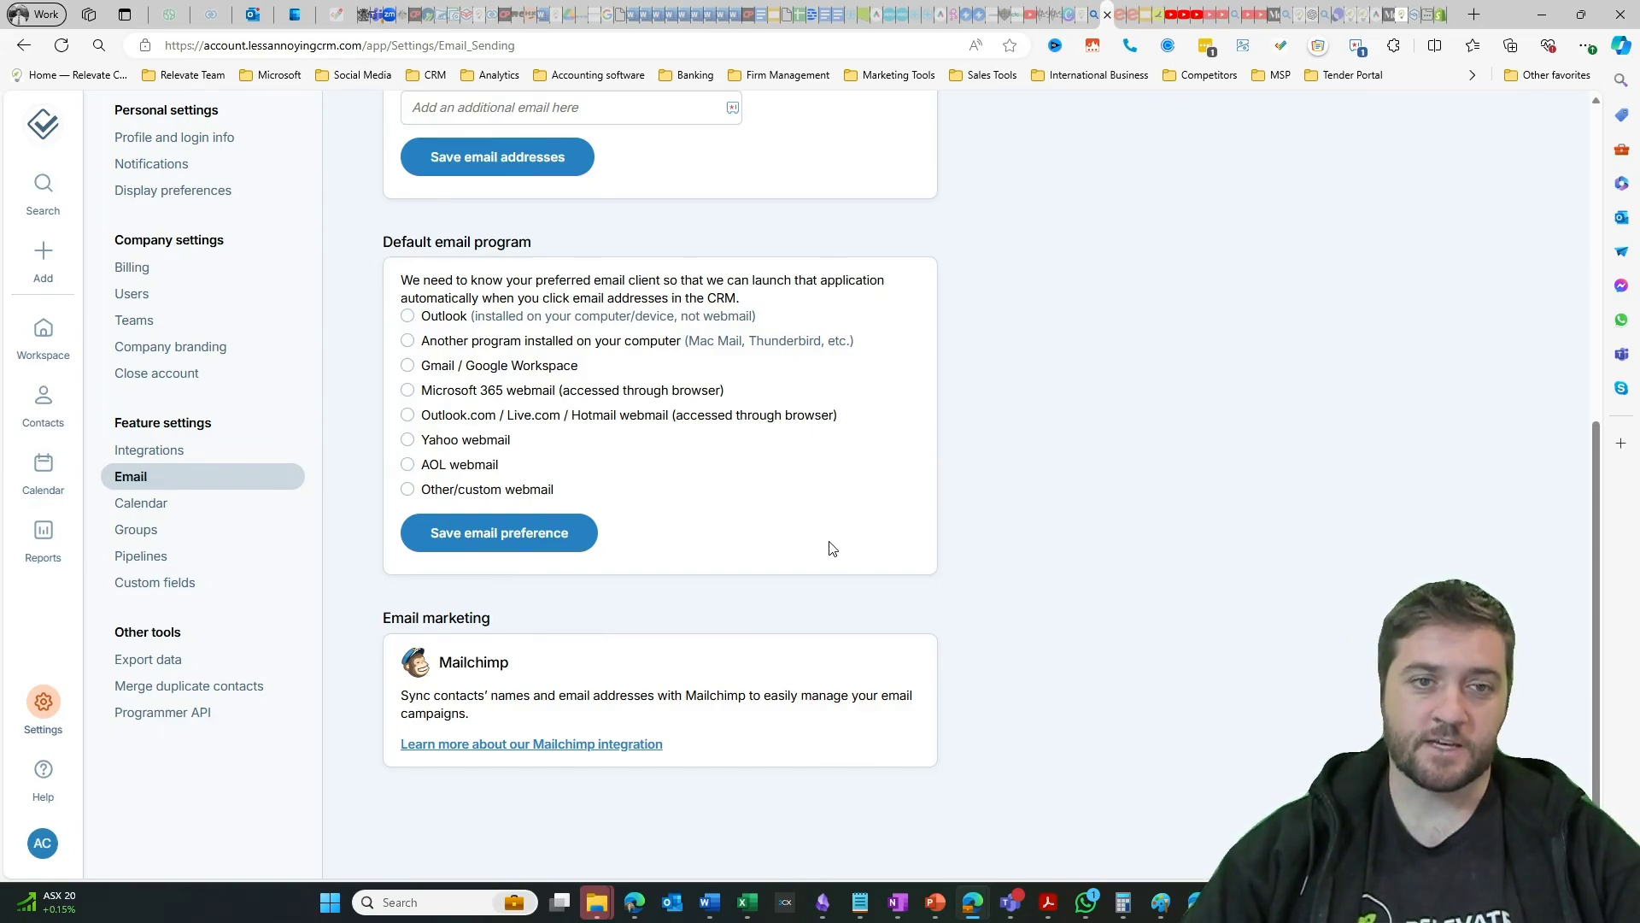
Open the Calendar settings and scroll through its options.
click(176, 504)
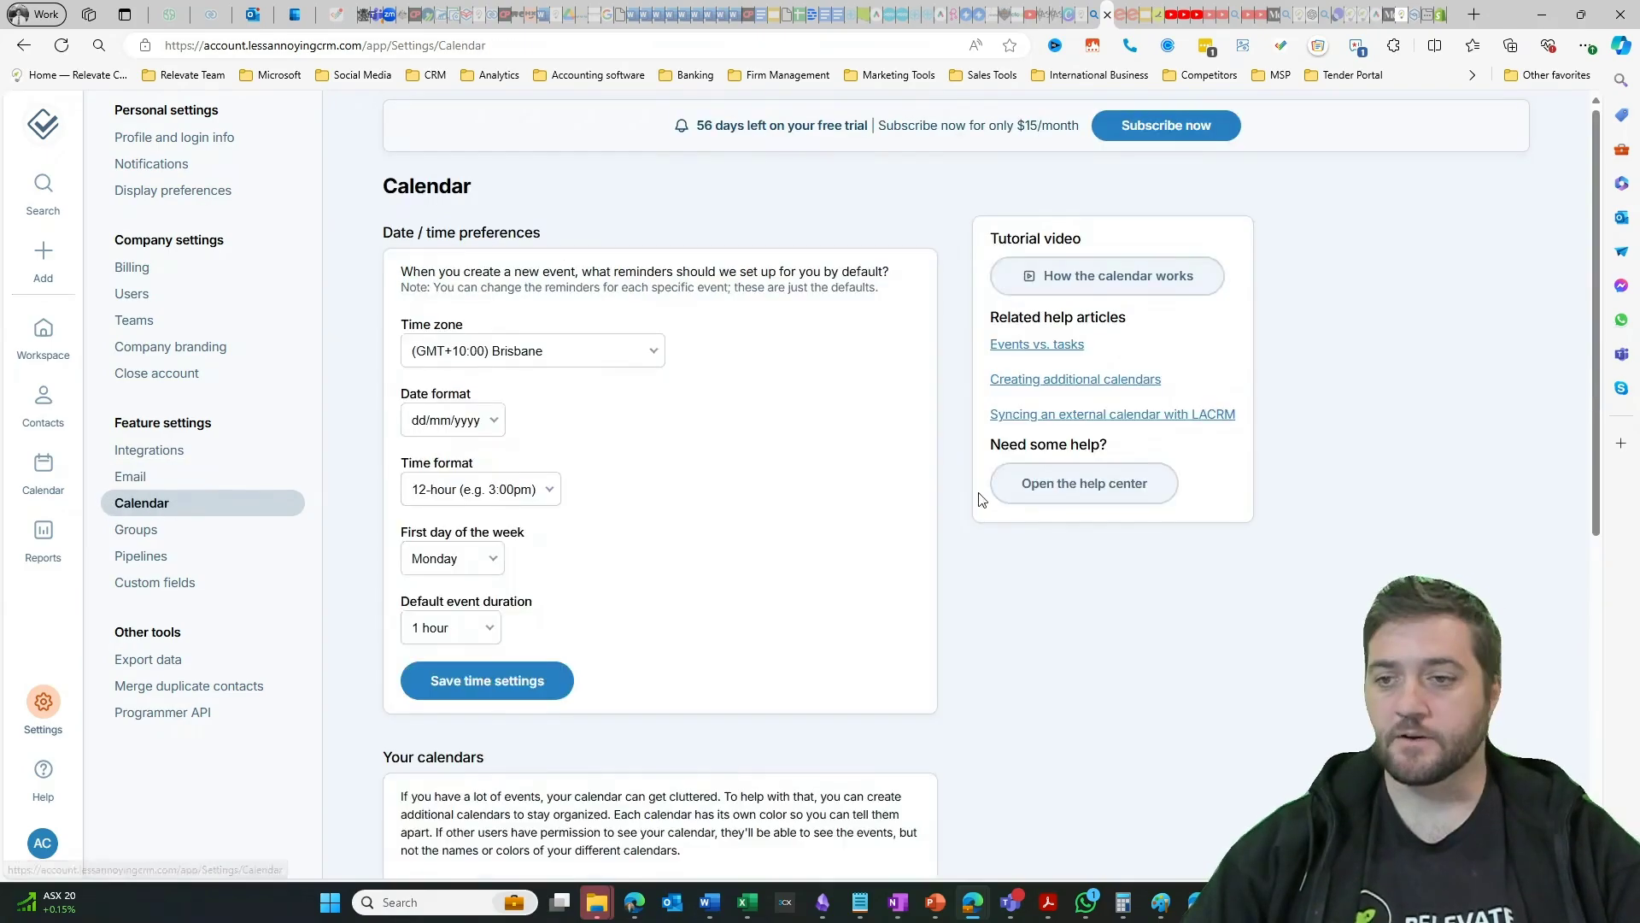
scroll(813, 556, down, 5)
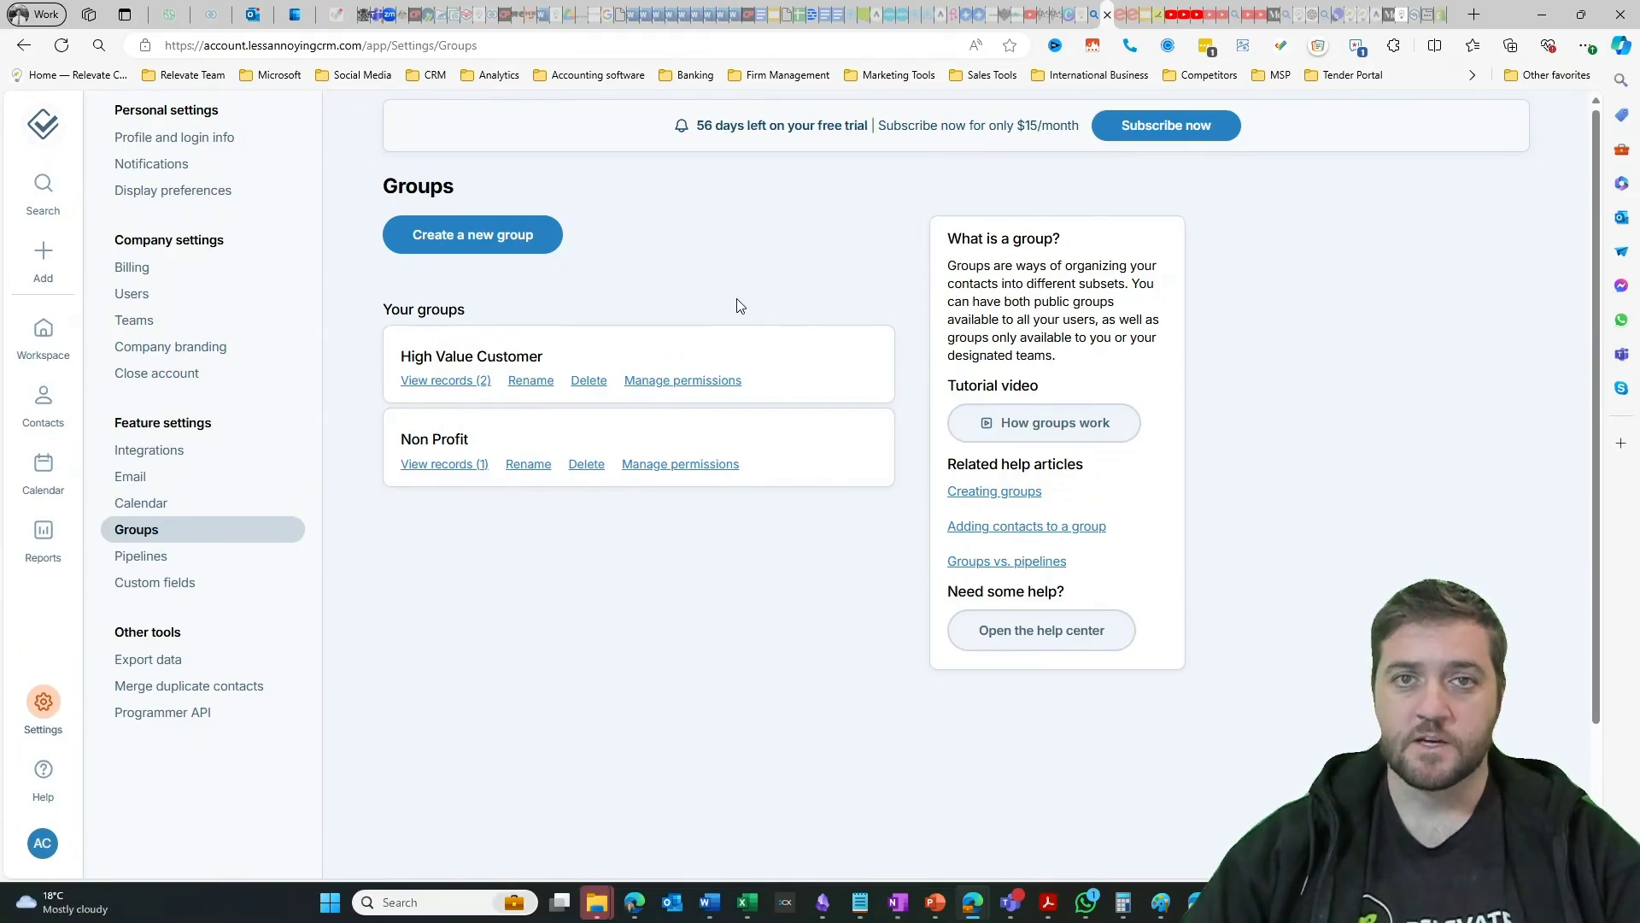
Scroll through the Consulting Leads pipeline editor, then go to Custom fields settings.
click(141, 556)
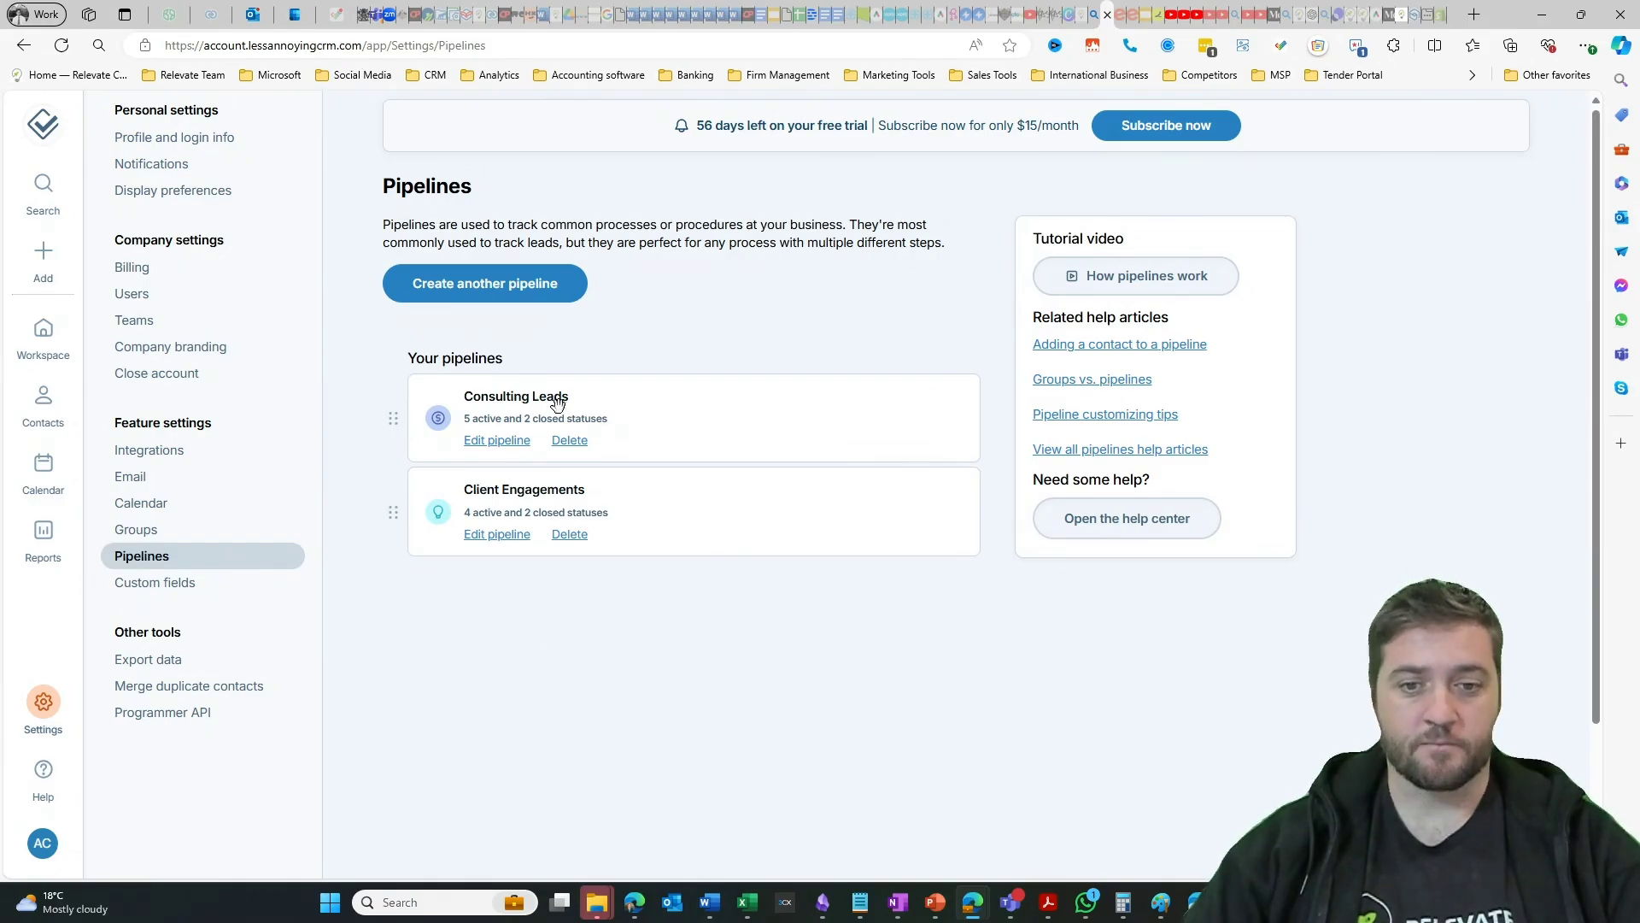
click(486, 443)
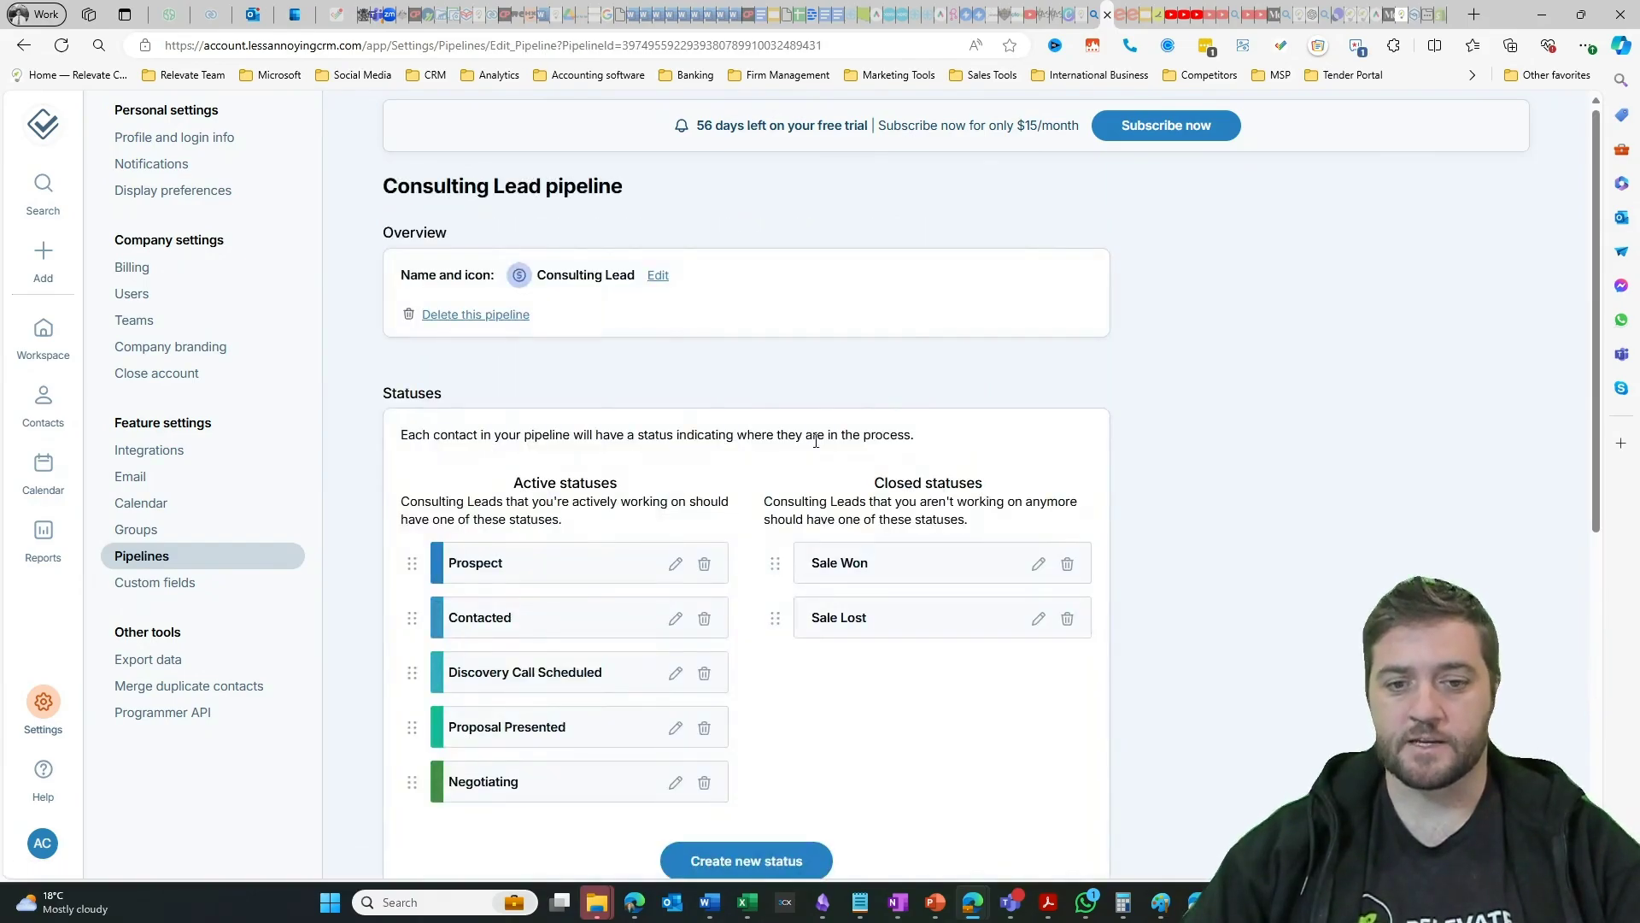
scroll(816, 440, down, 2)
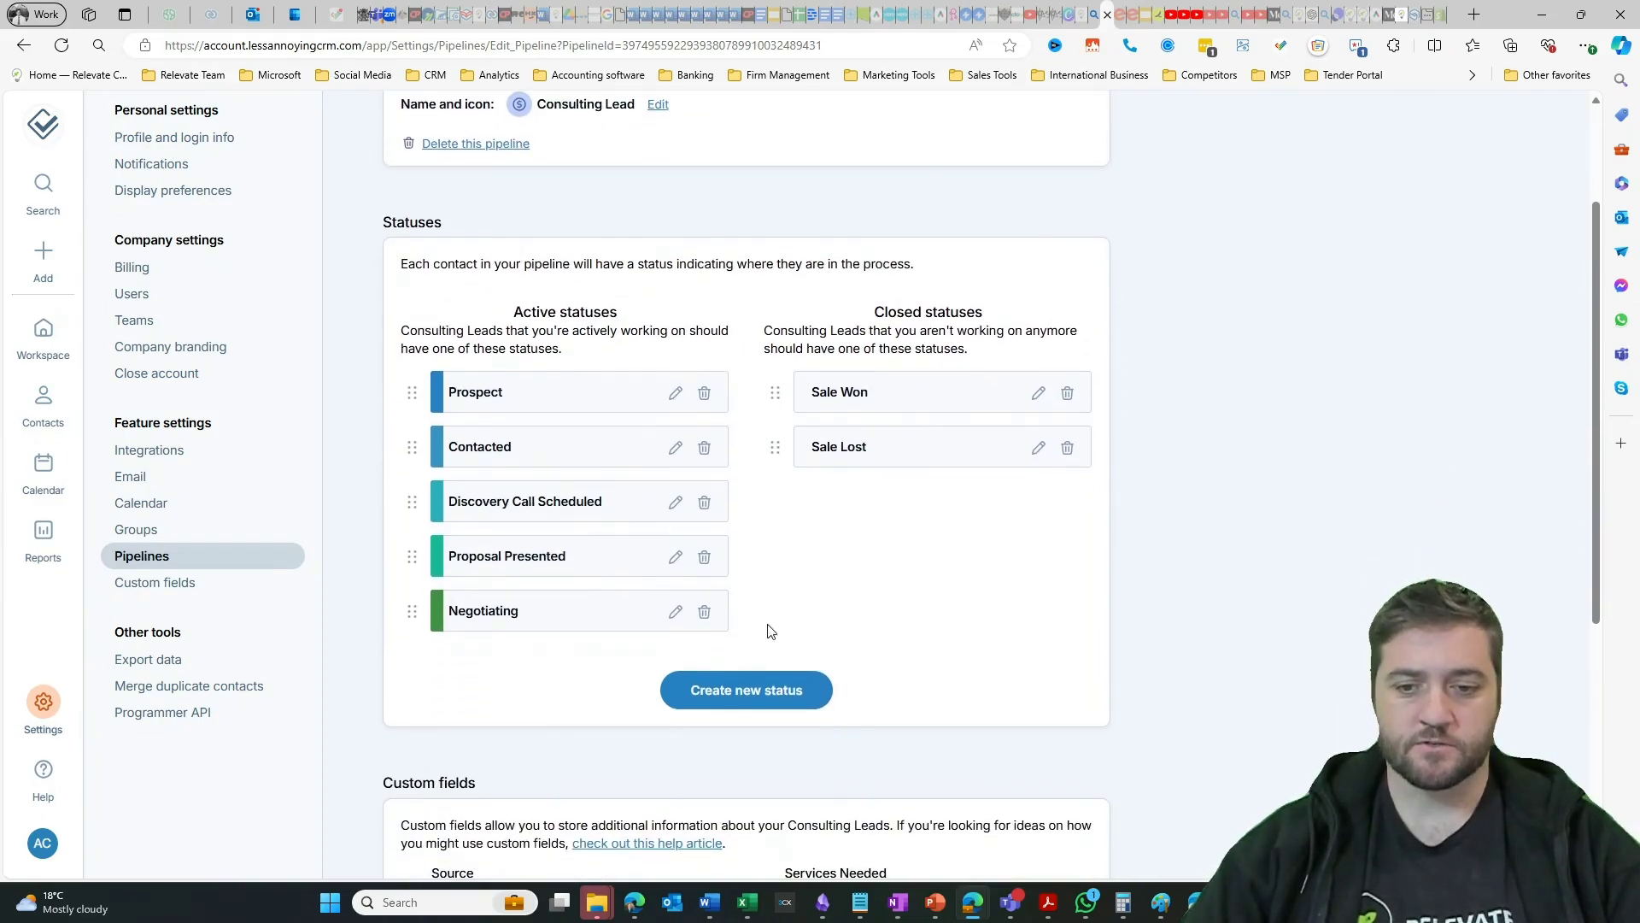
scroll(696, 451, down, 4)
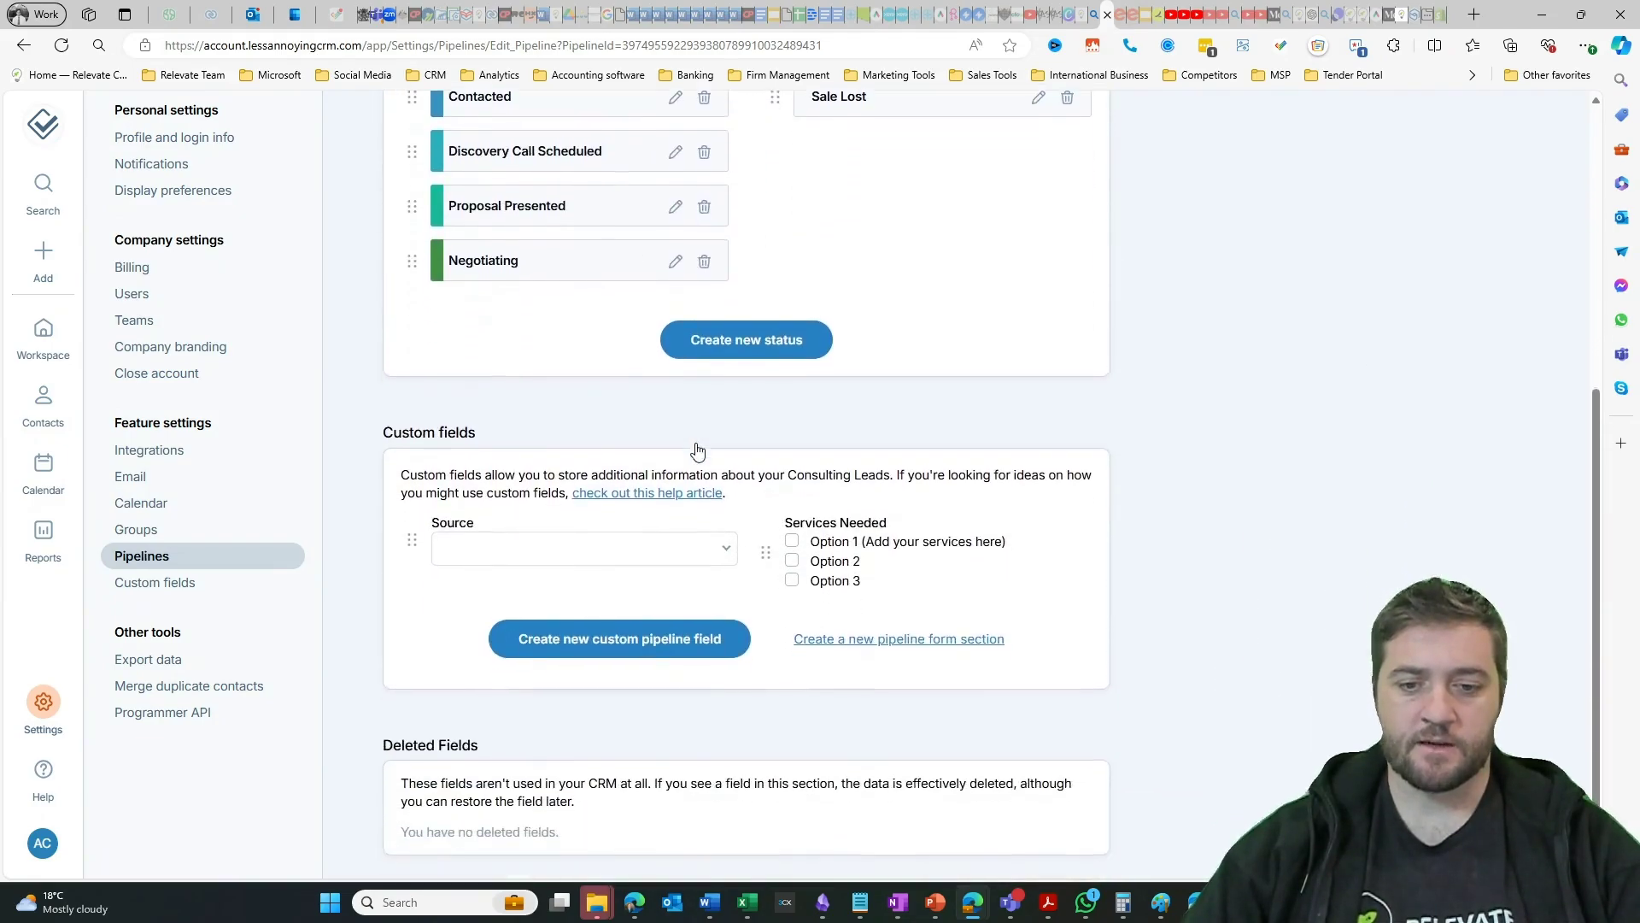
scroll(696, 451, down, 1)
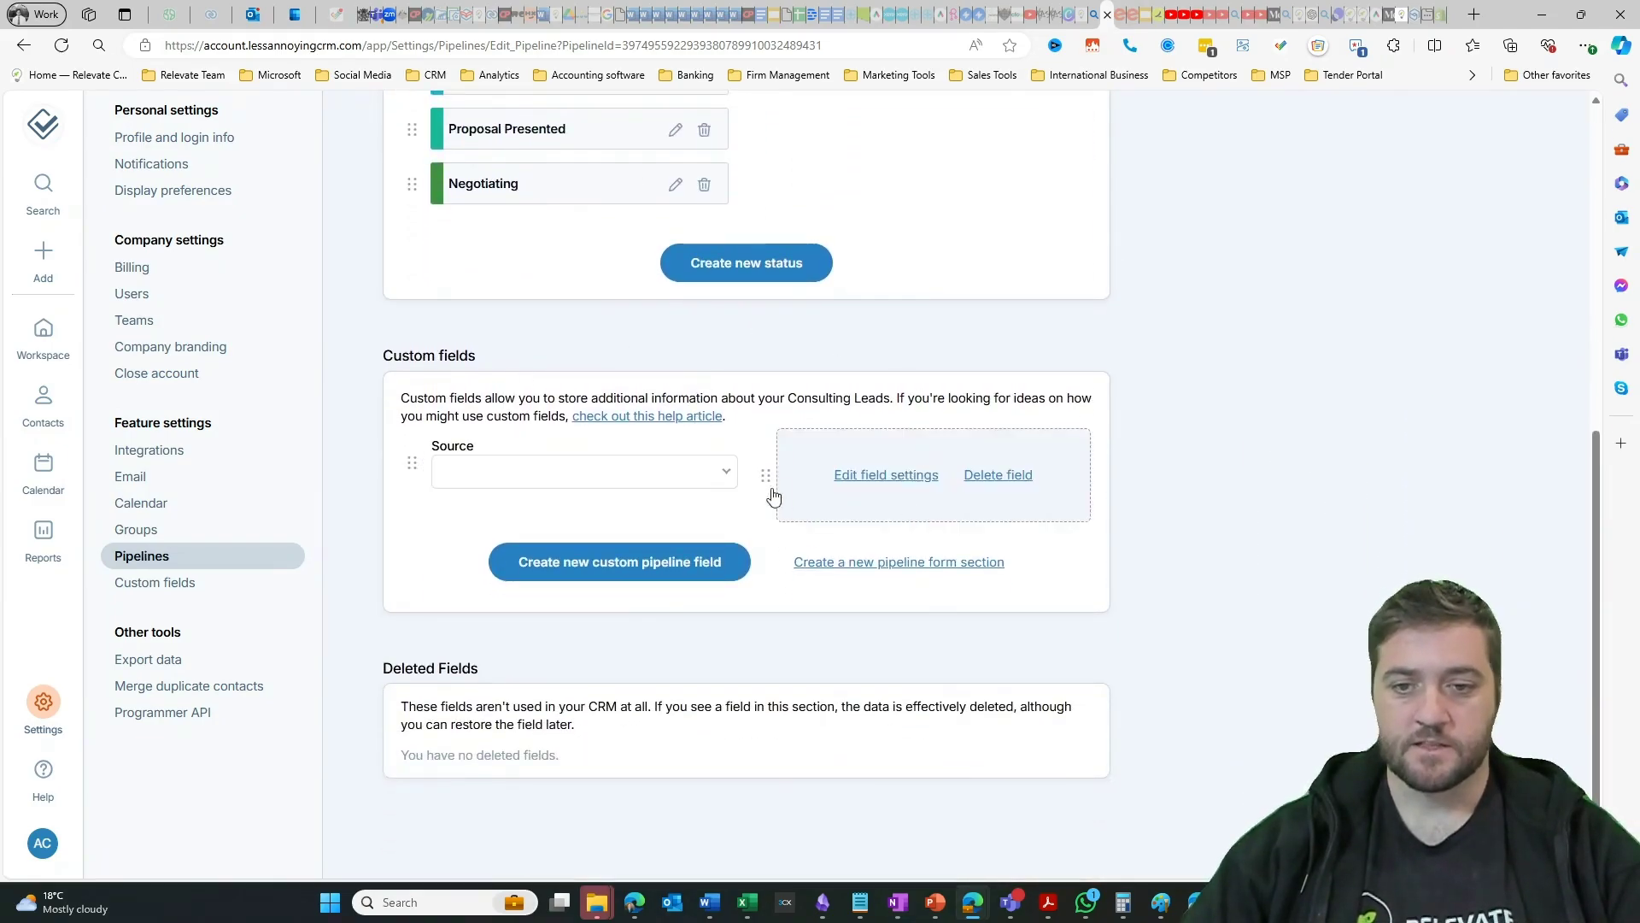
mouse_move(624, 489)
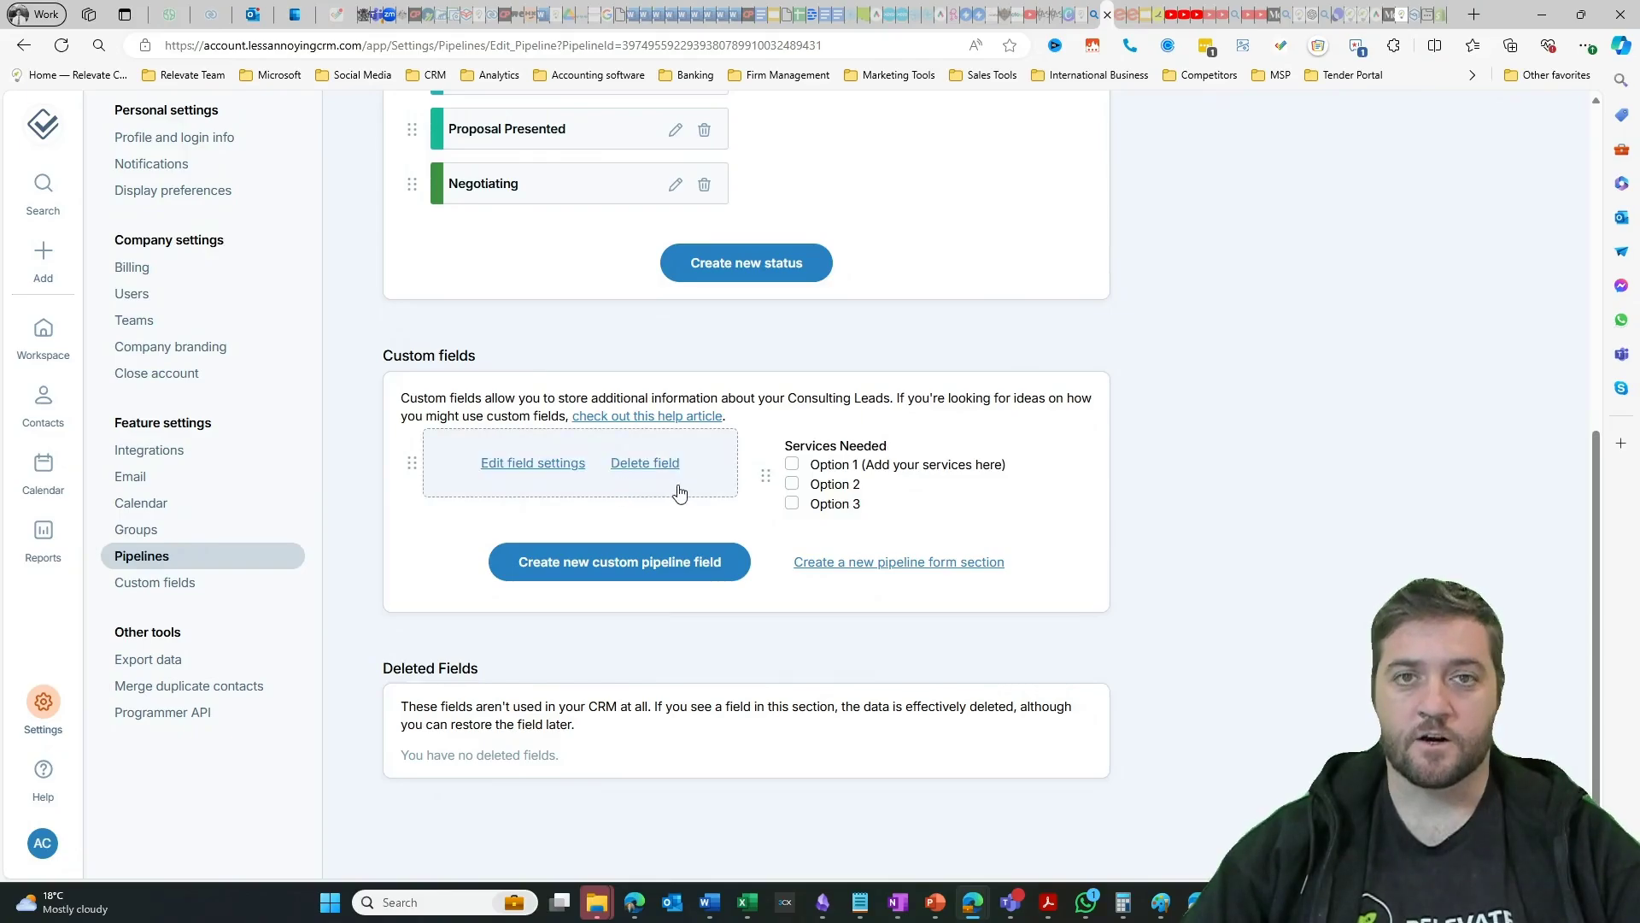
click(243, 581)
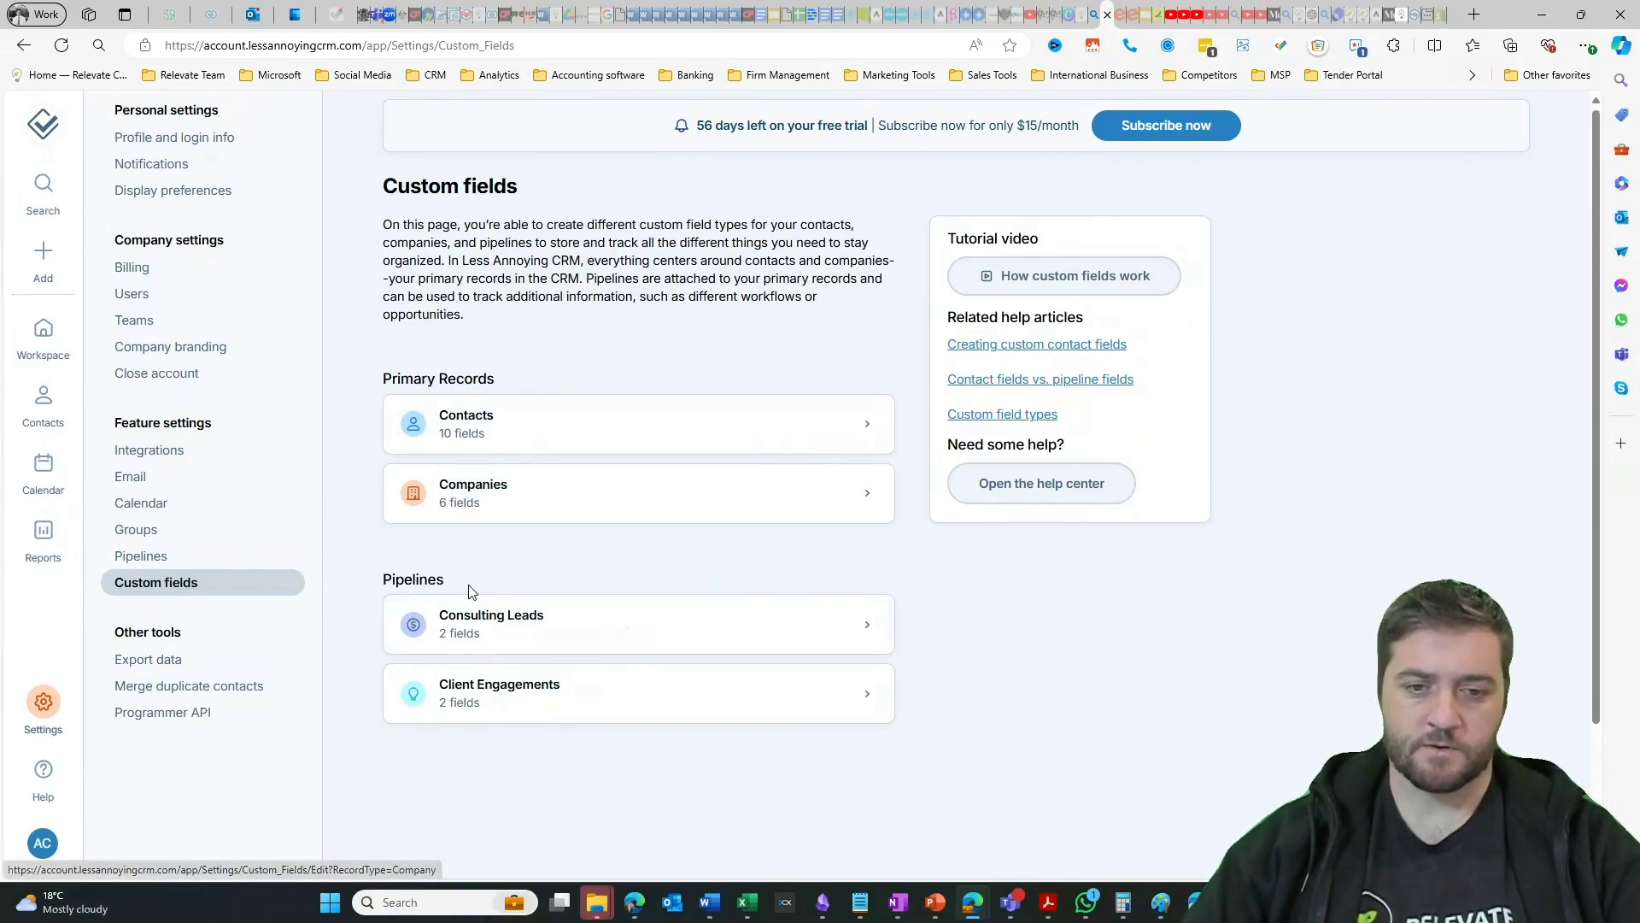
In the Contacts custom fields, drag Phone above Email, then go to Export data.
click(517, 430)
scroll(523, 432, down, 2)
mouse_move(457, 590)
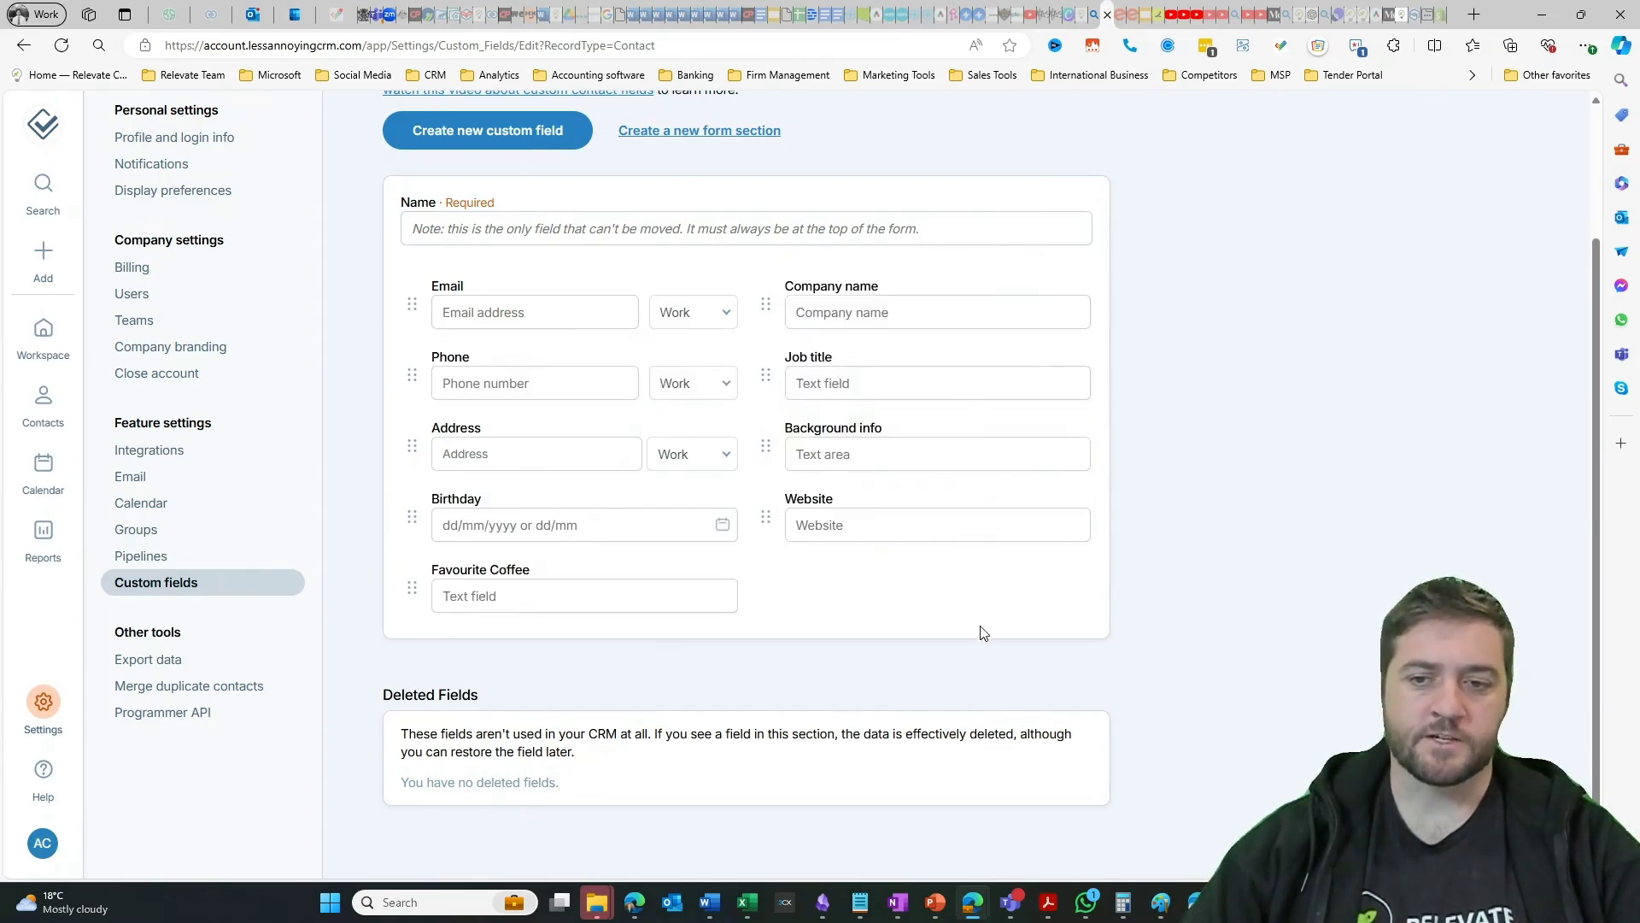
mouse_move(522, 564)
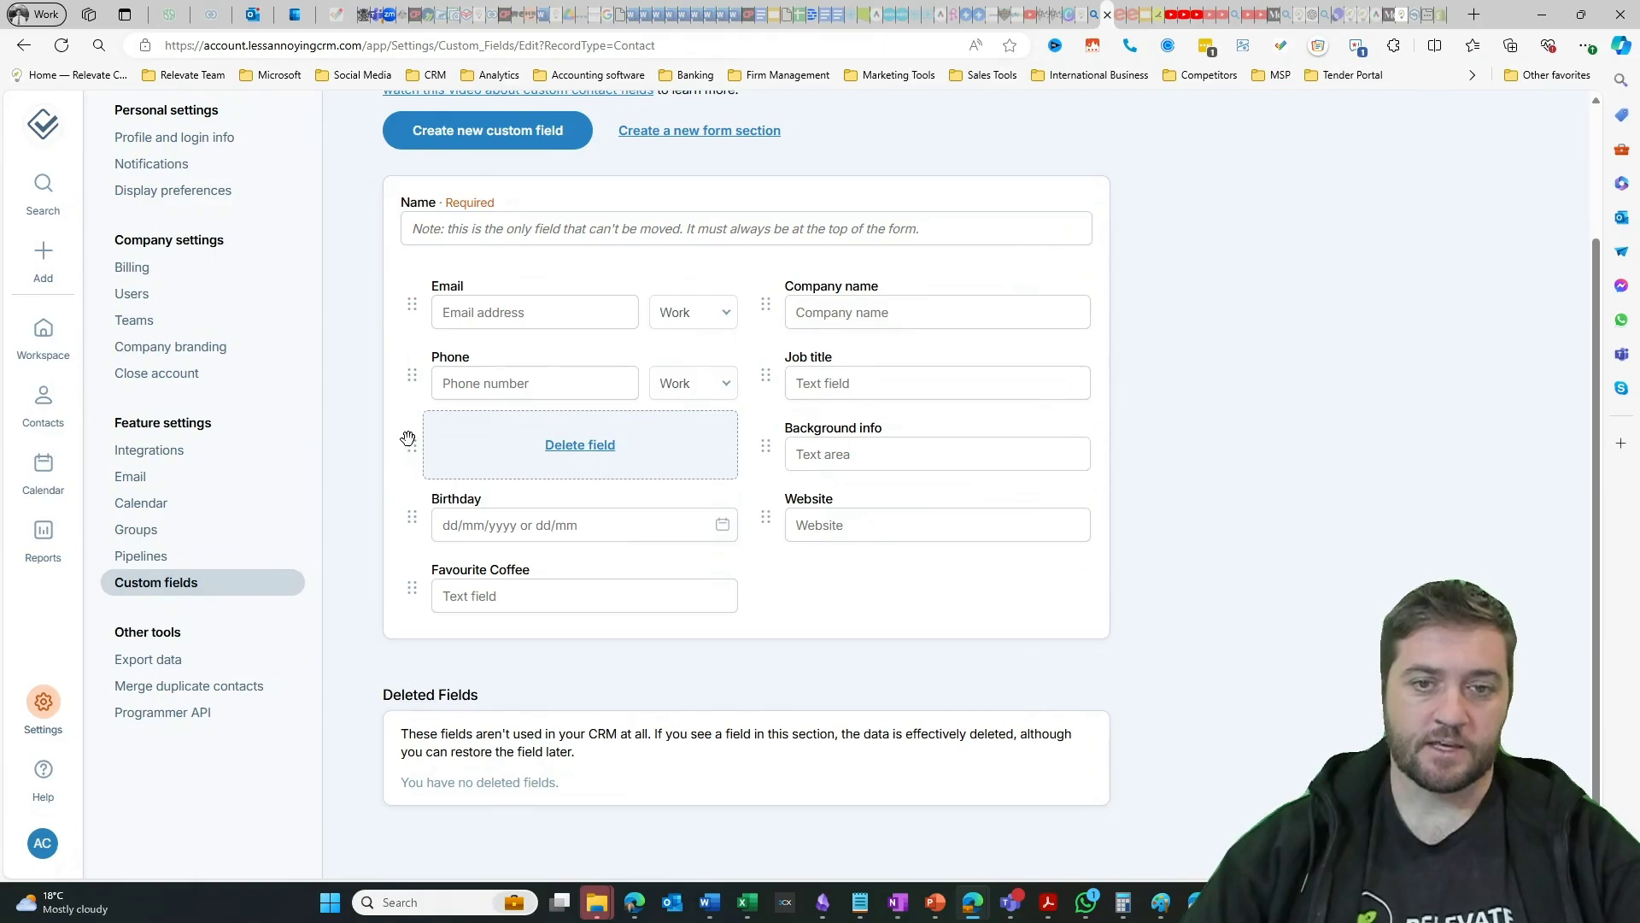
drag(412, 375, 414, 297)
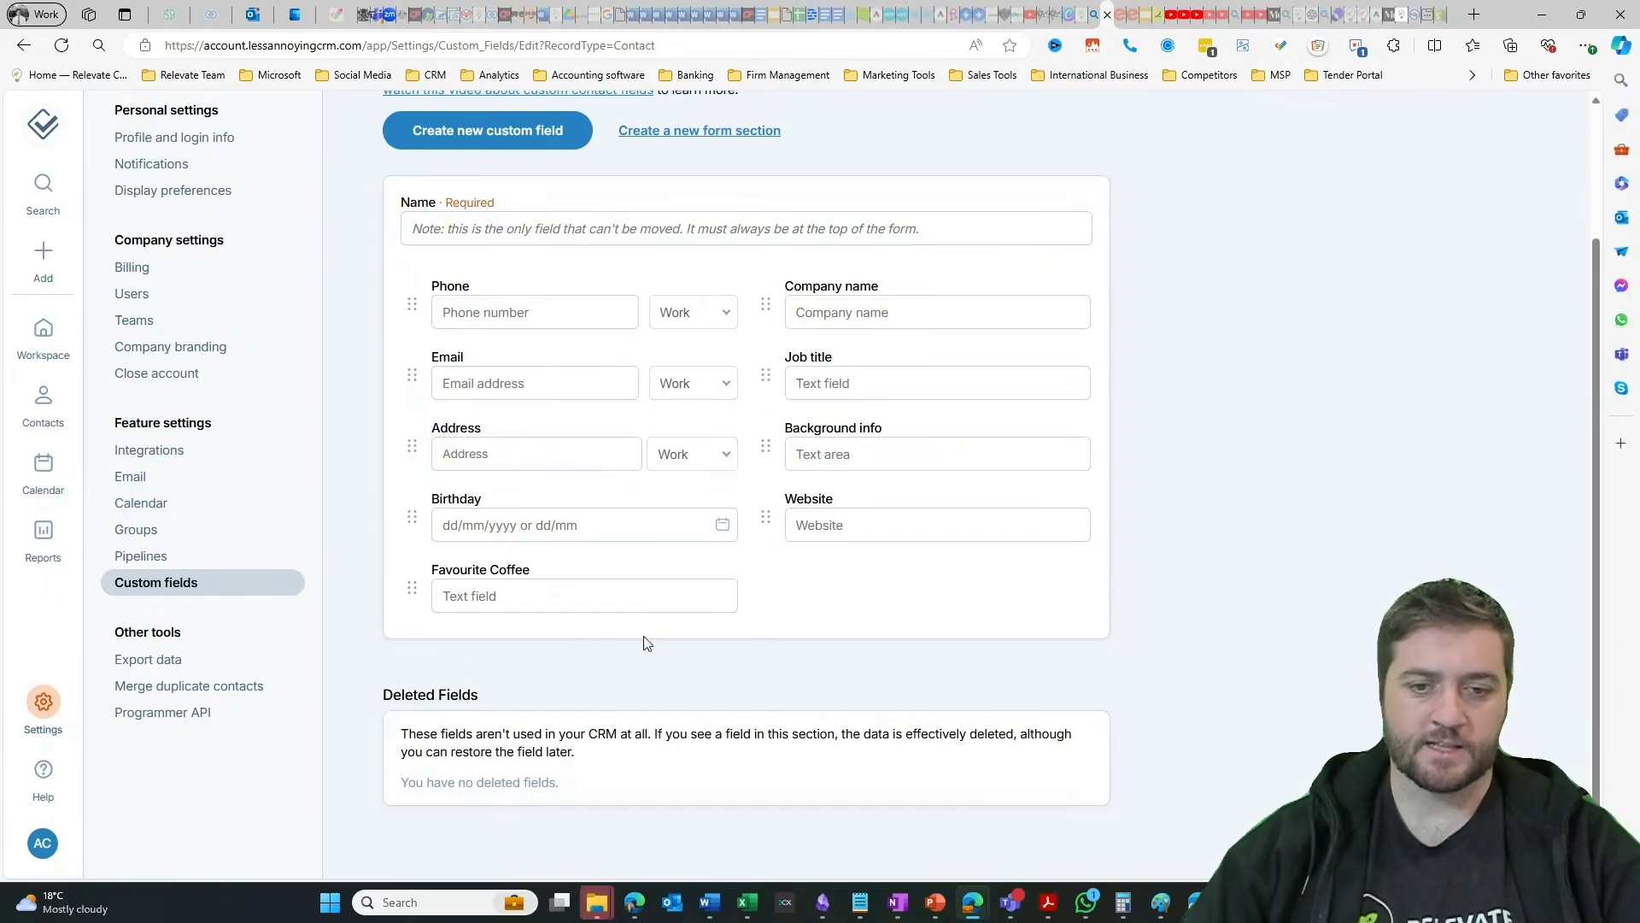
mouse_move(715, 607)
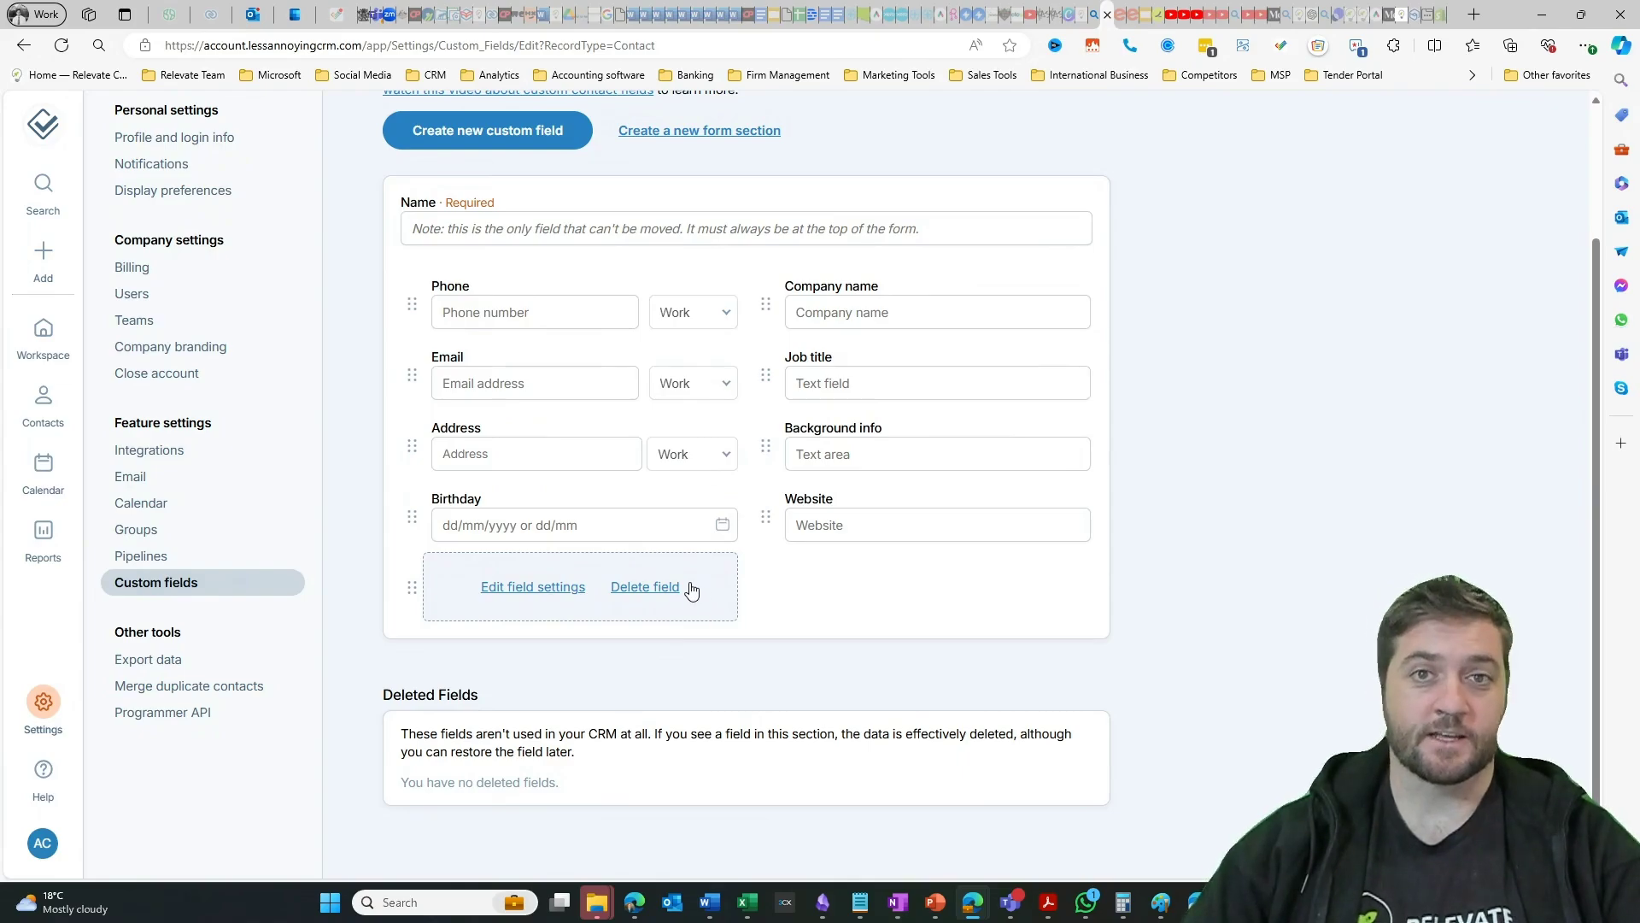
click(209, 662)
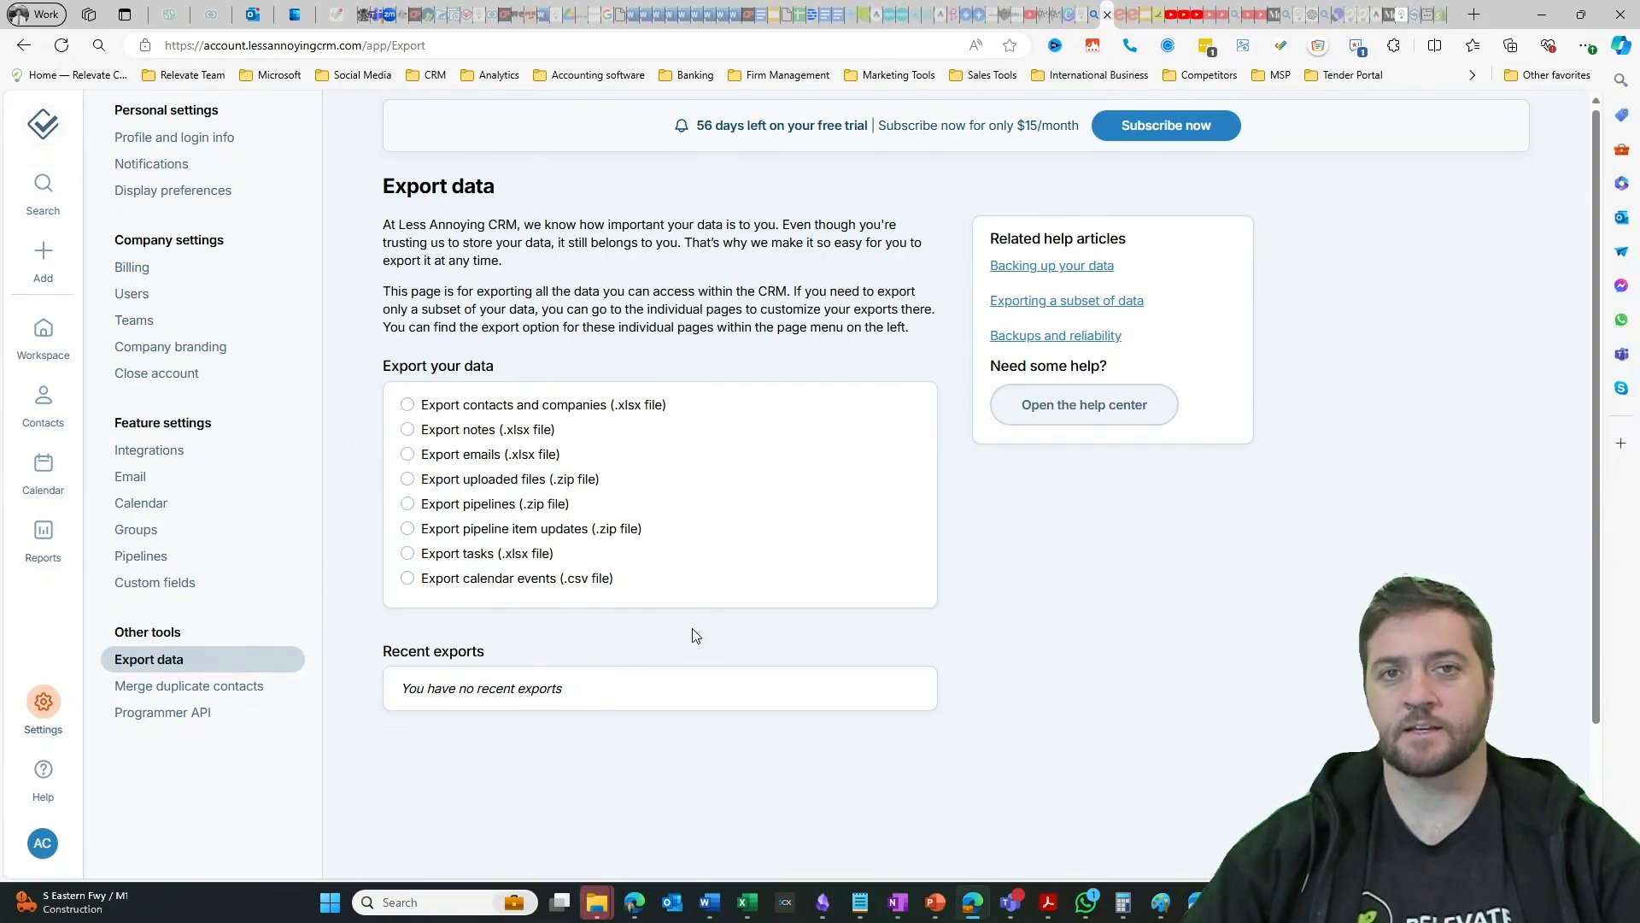
Look over the Merge duplicate contacts and Programmer API settings pages.
click(189, 686)
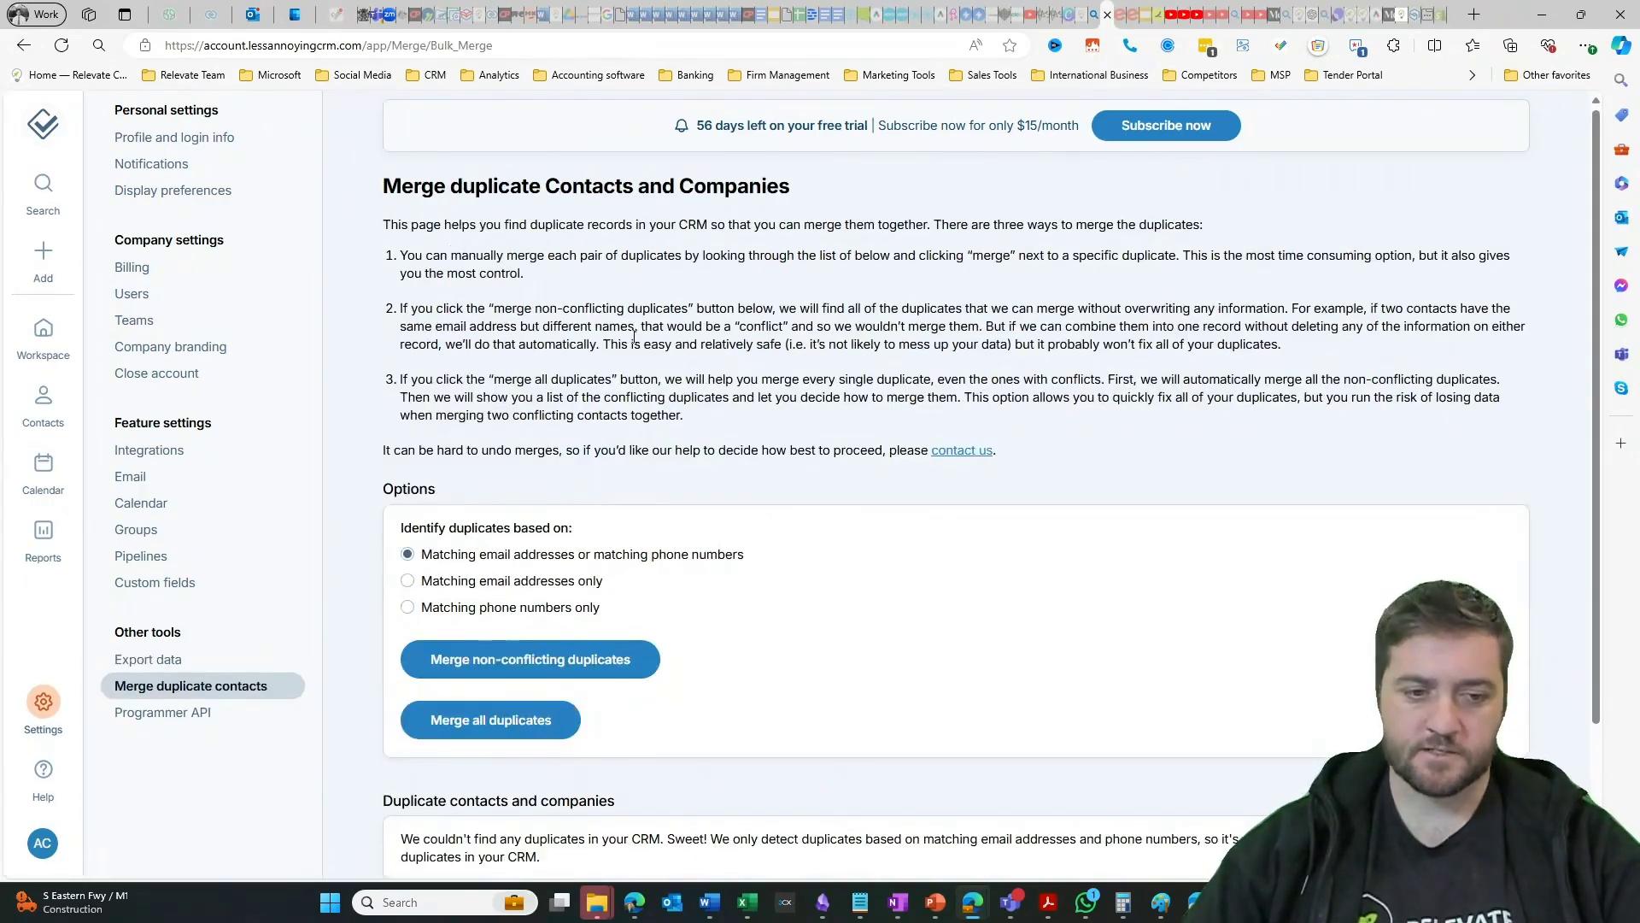
click(162, 711)
scroll(845, 598, down, 2)
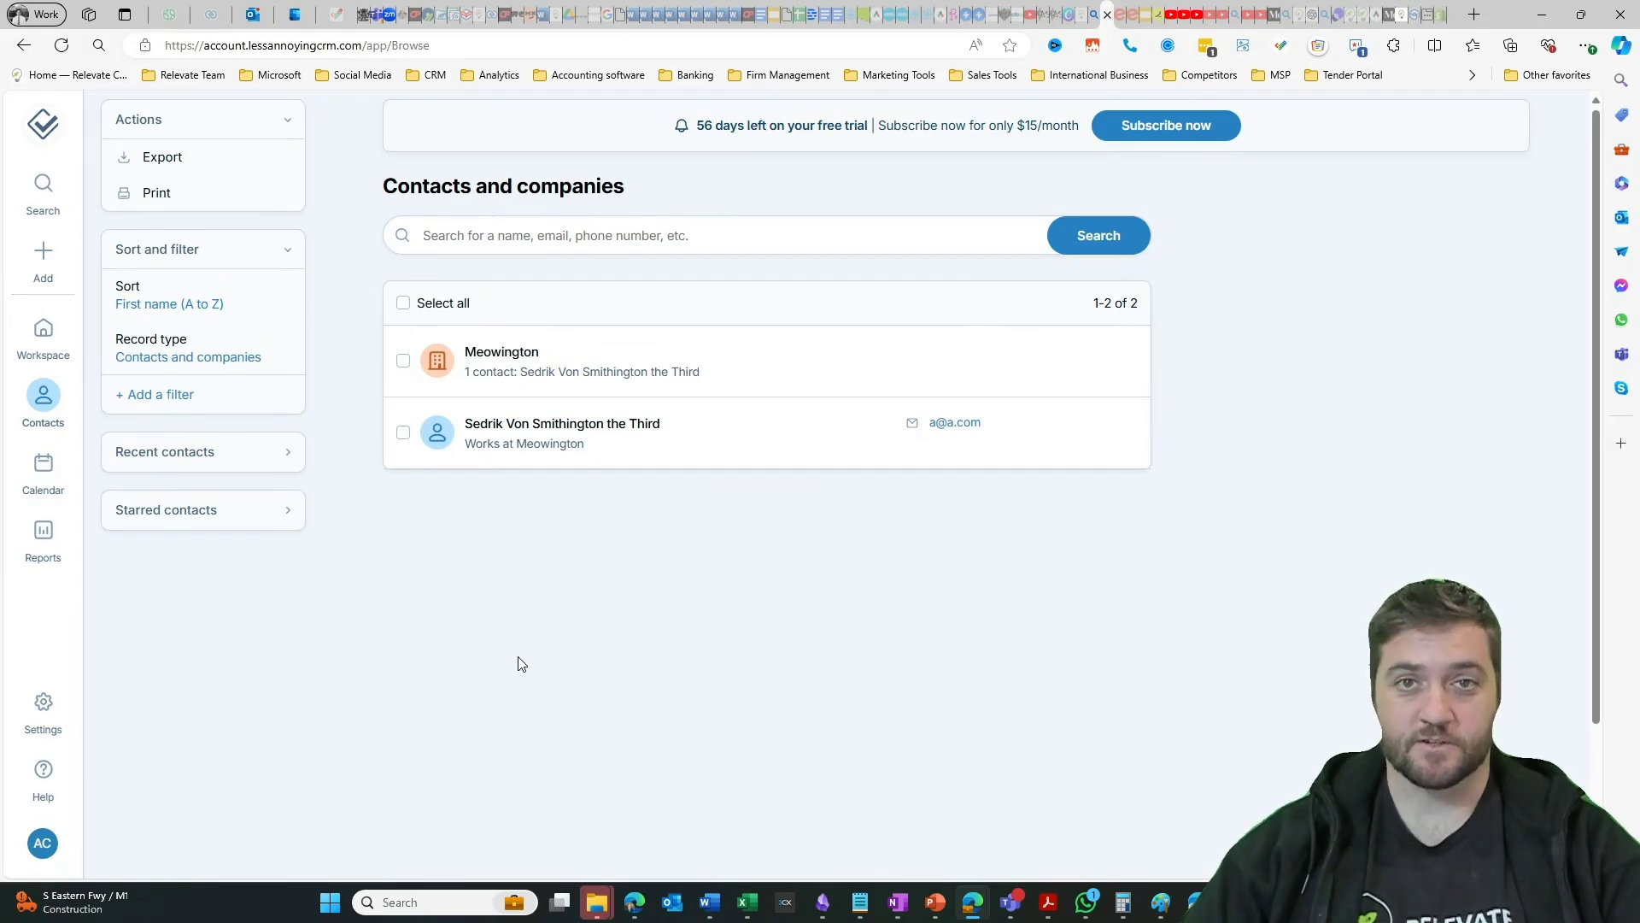
From the Add menu, choose Import contacts under Import in bulk.
click(43, 254)
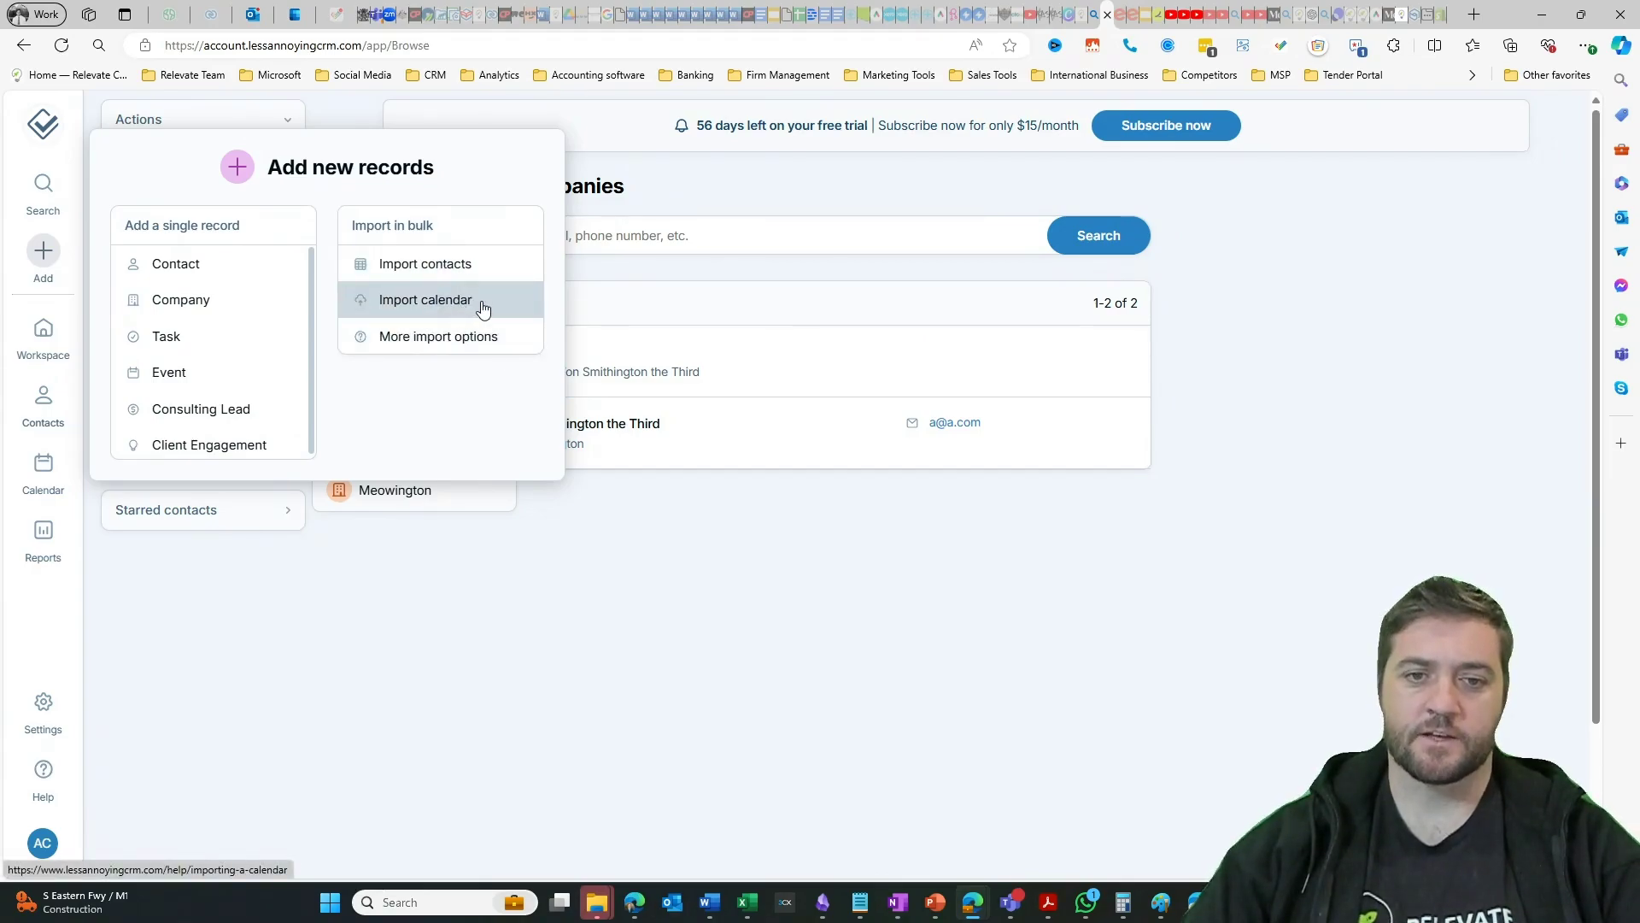
click(432, 272)
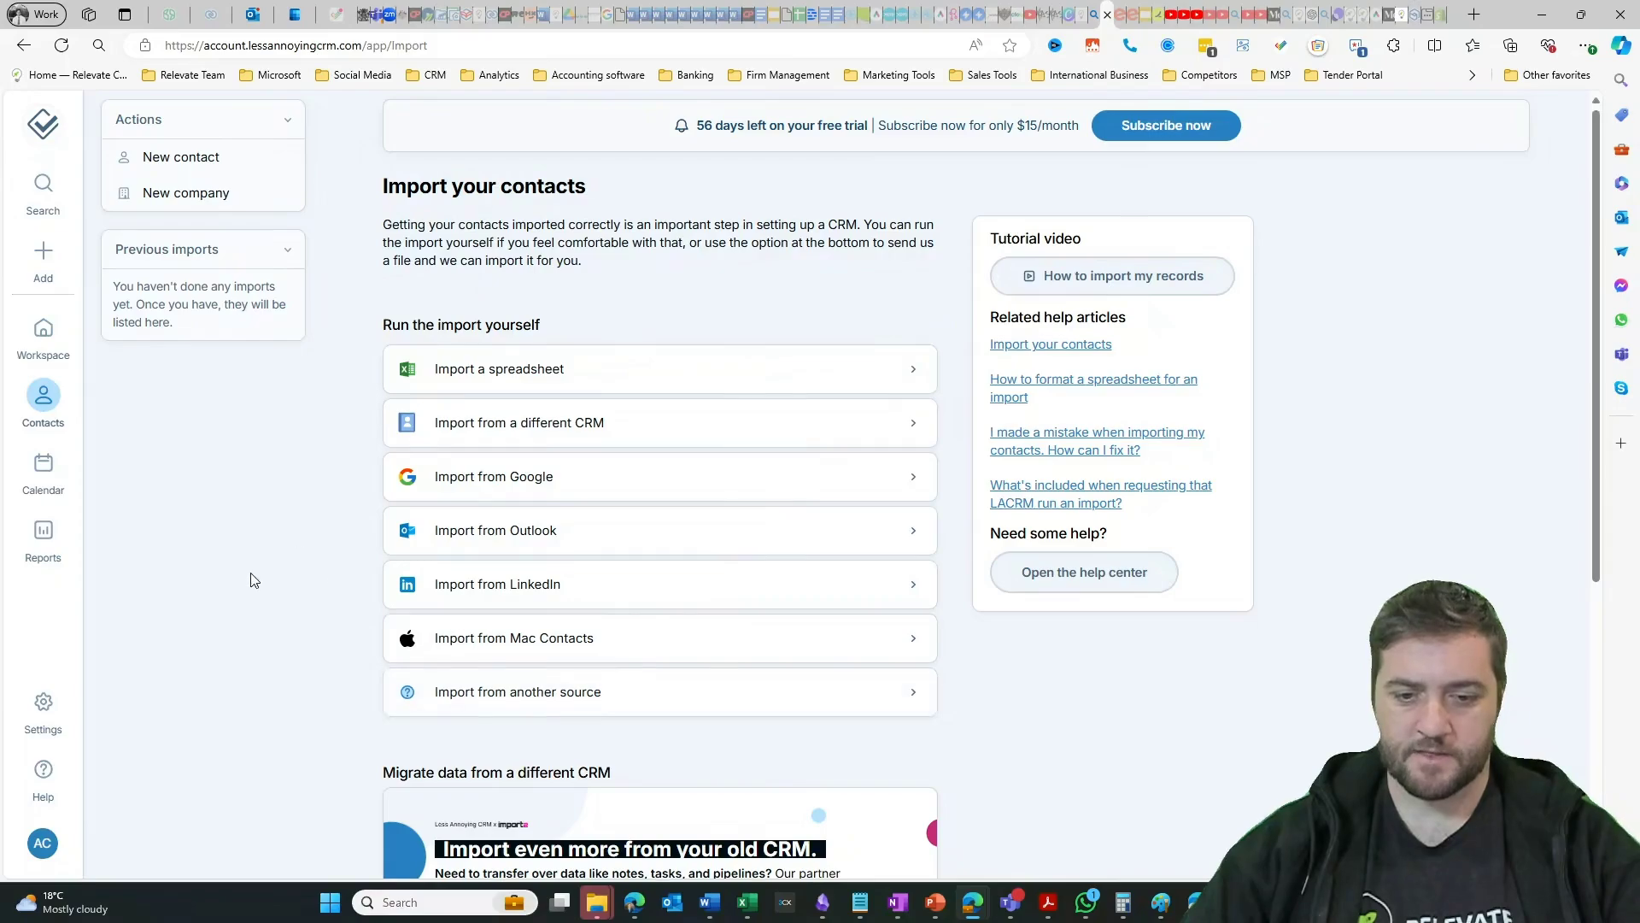
scroll(248, 578, down, 4)
scroll(701, 310, up, 4)
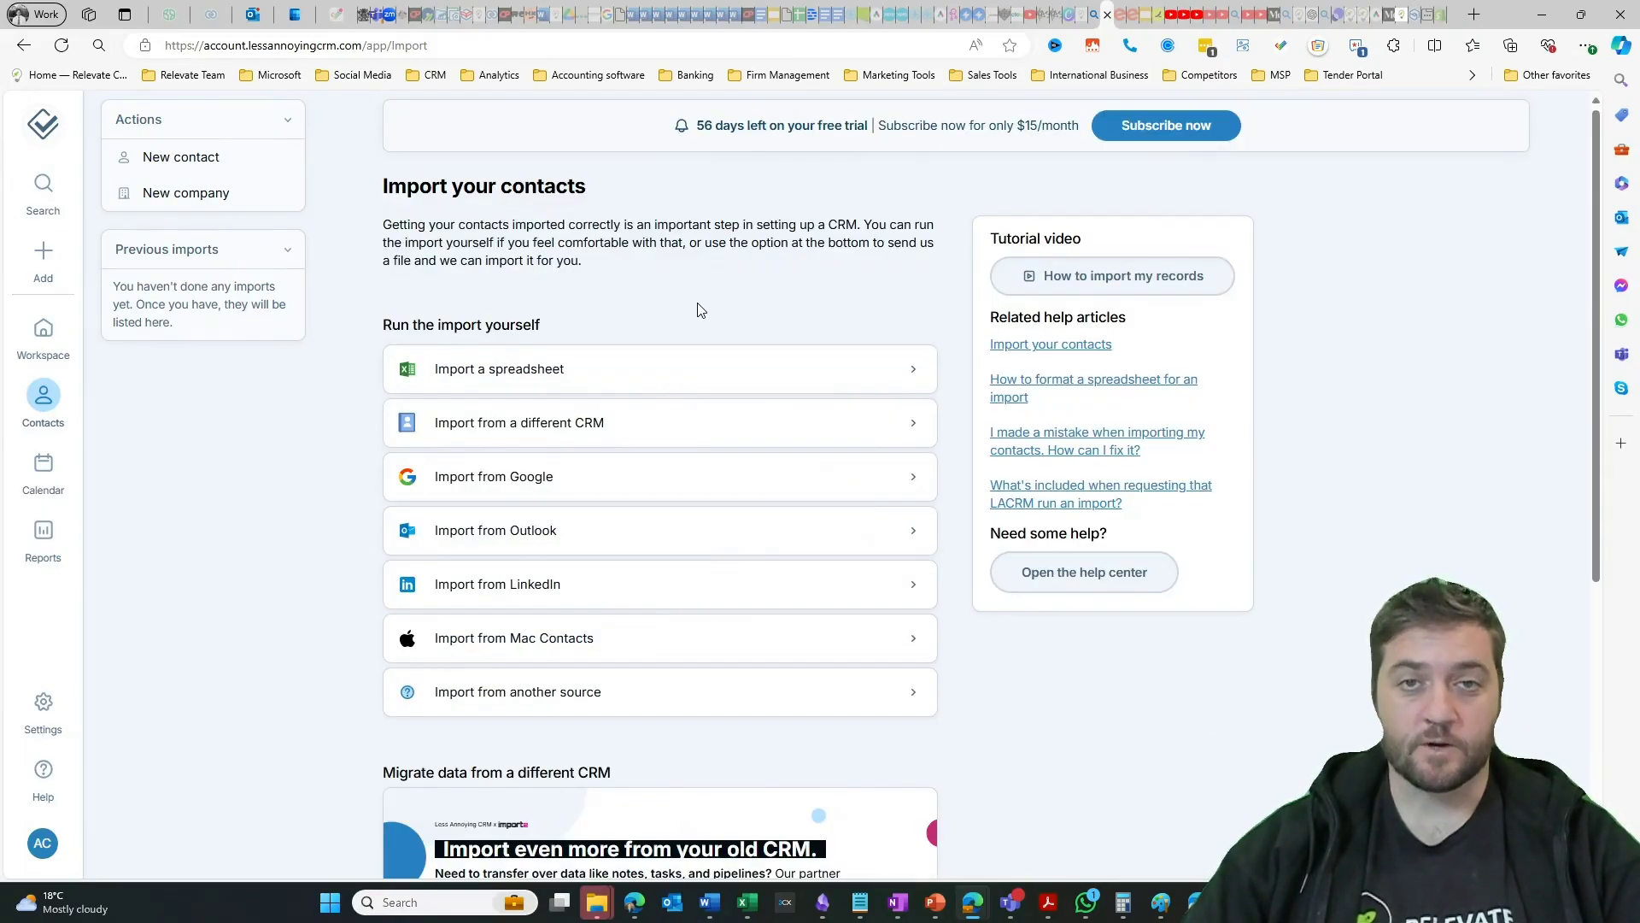